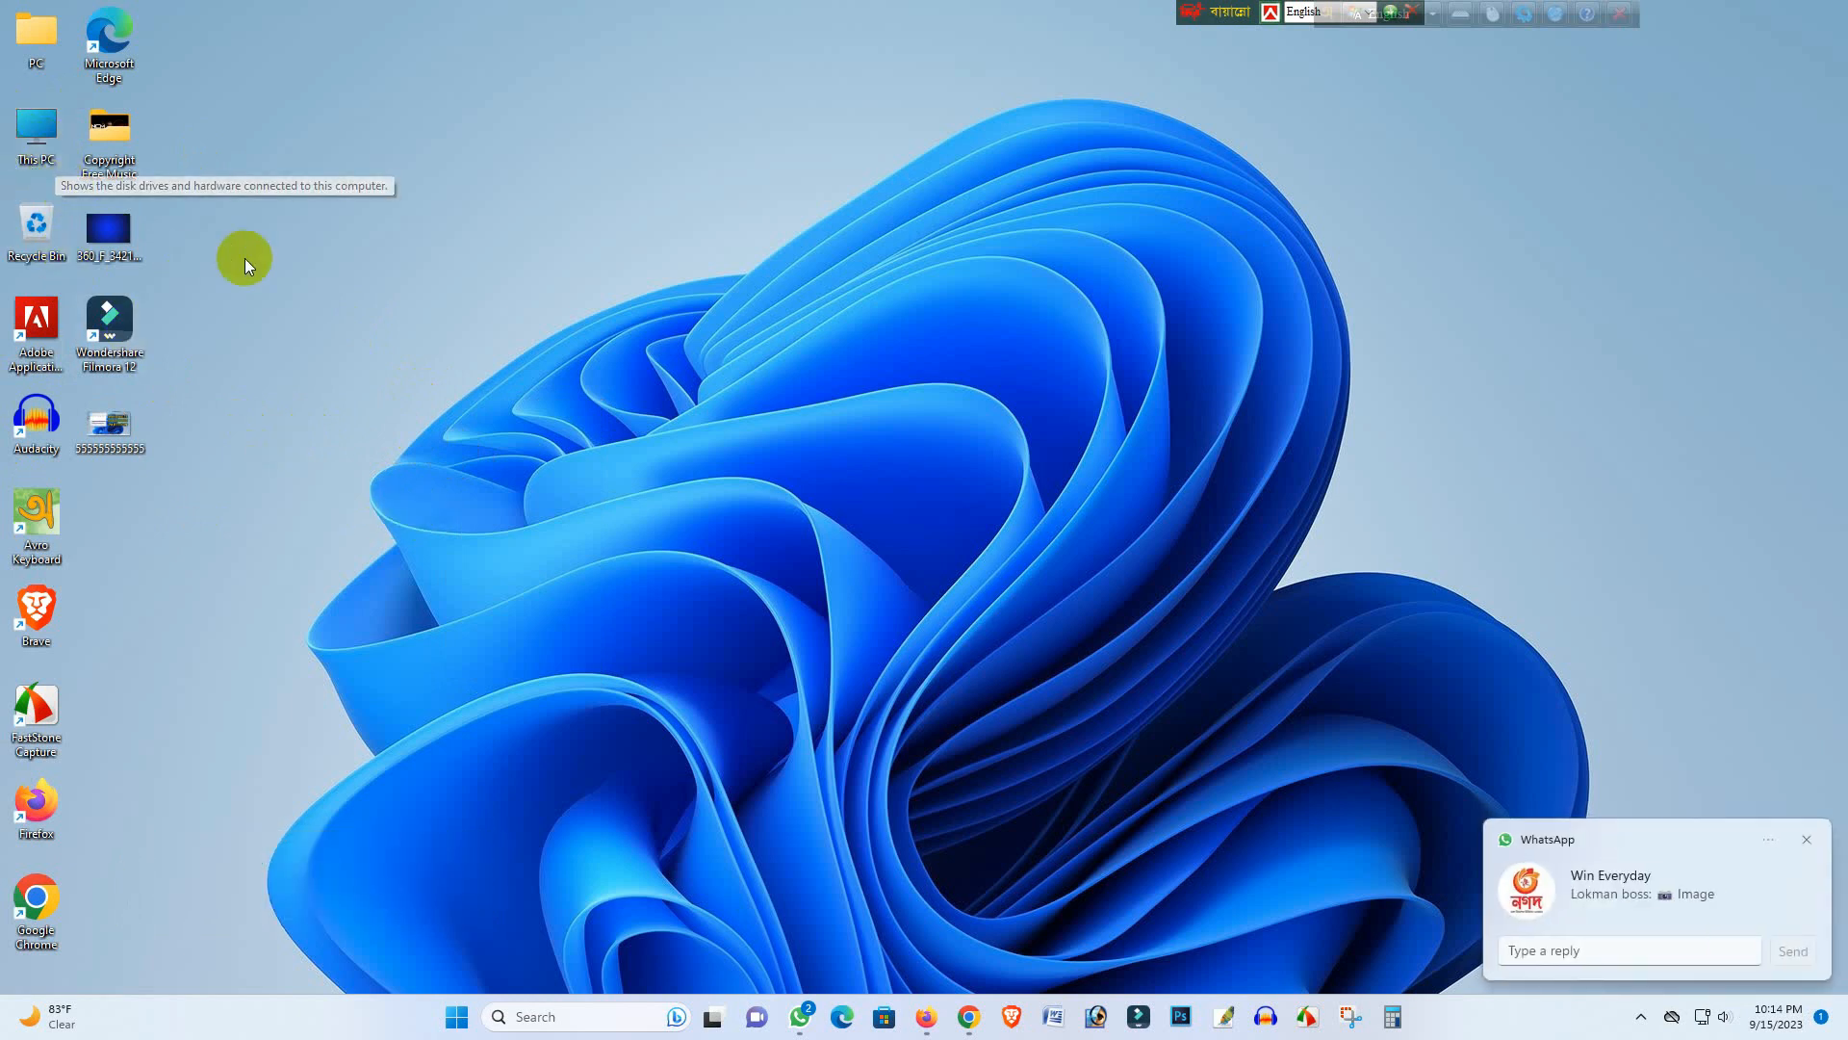
{"action": "right_click", "coordinate": [27, 134]}
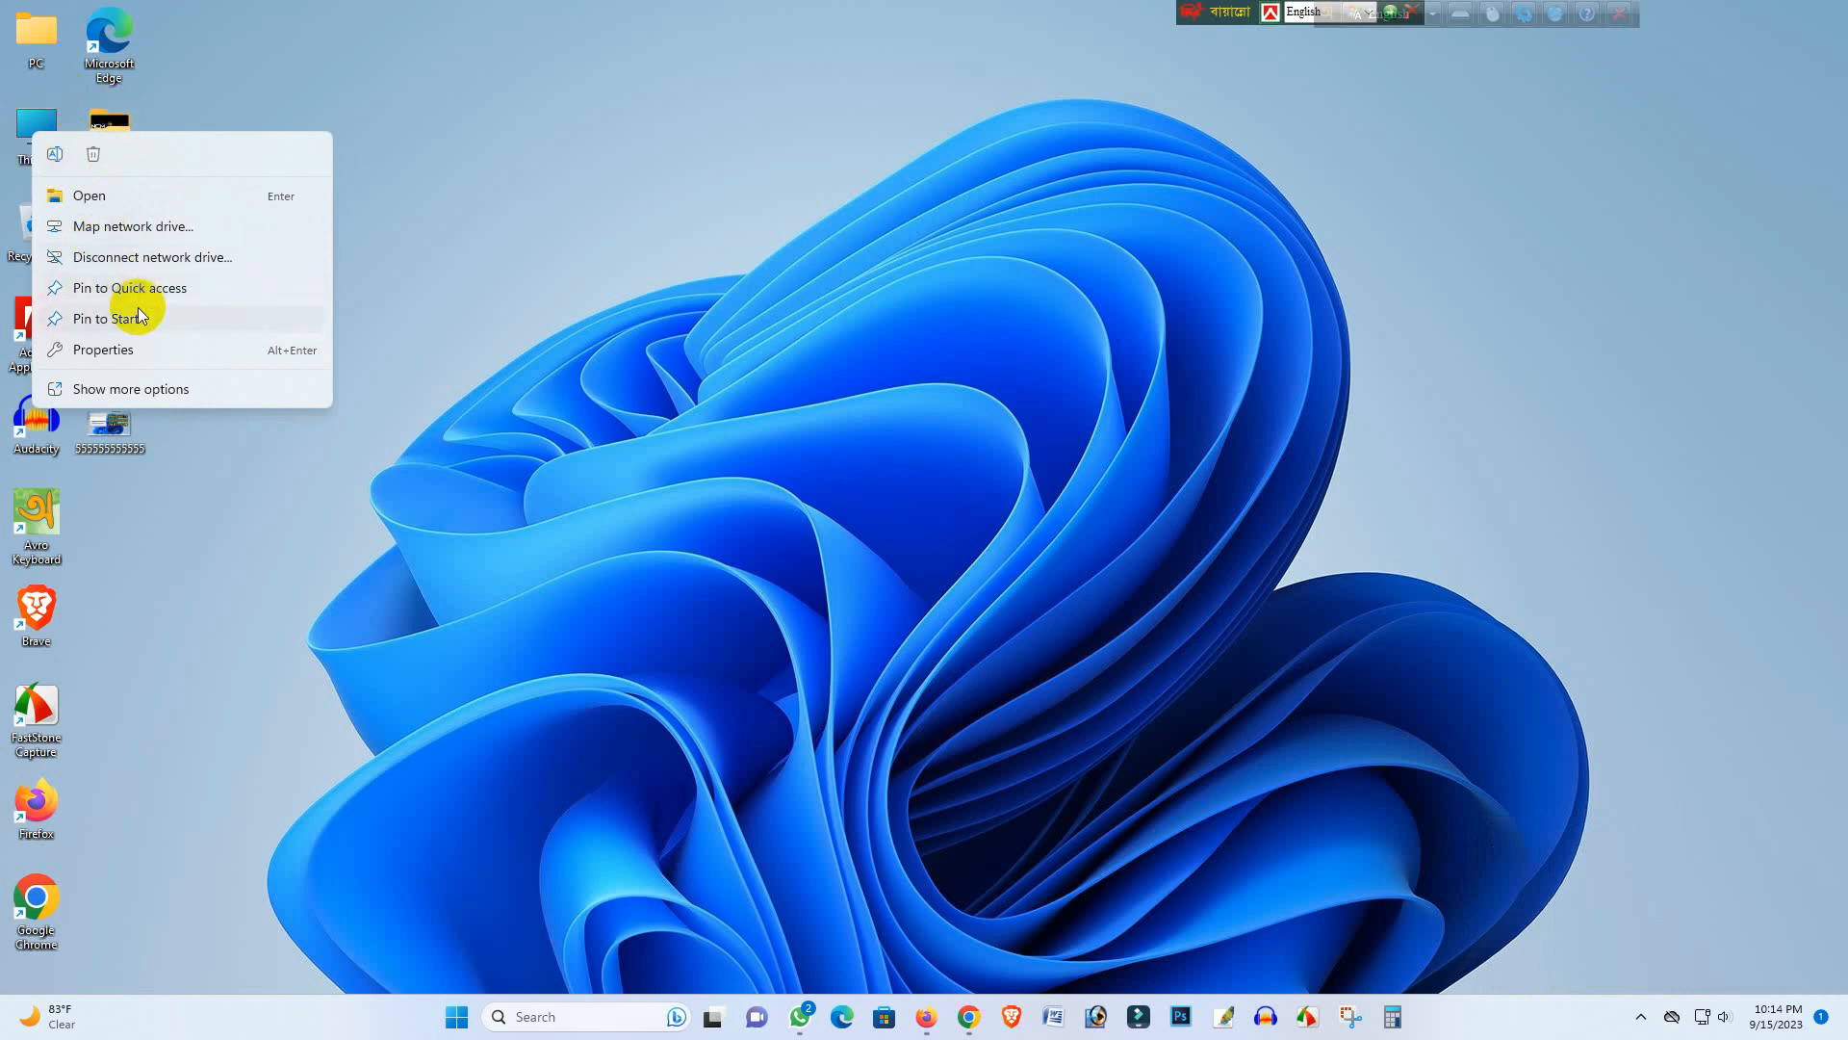
{"action": "left_click", "coordinate": [452, 425]}
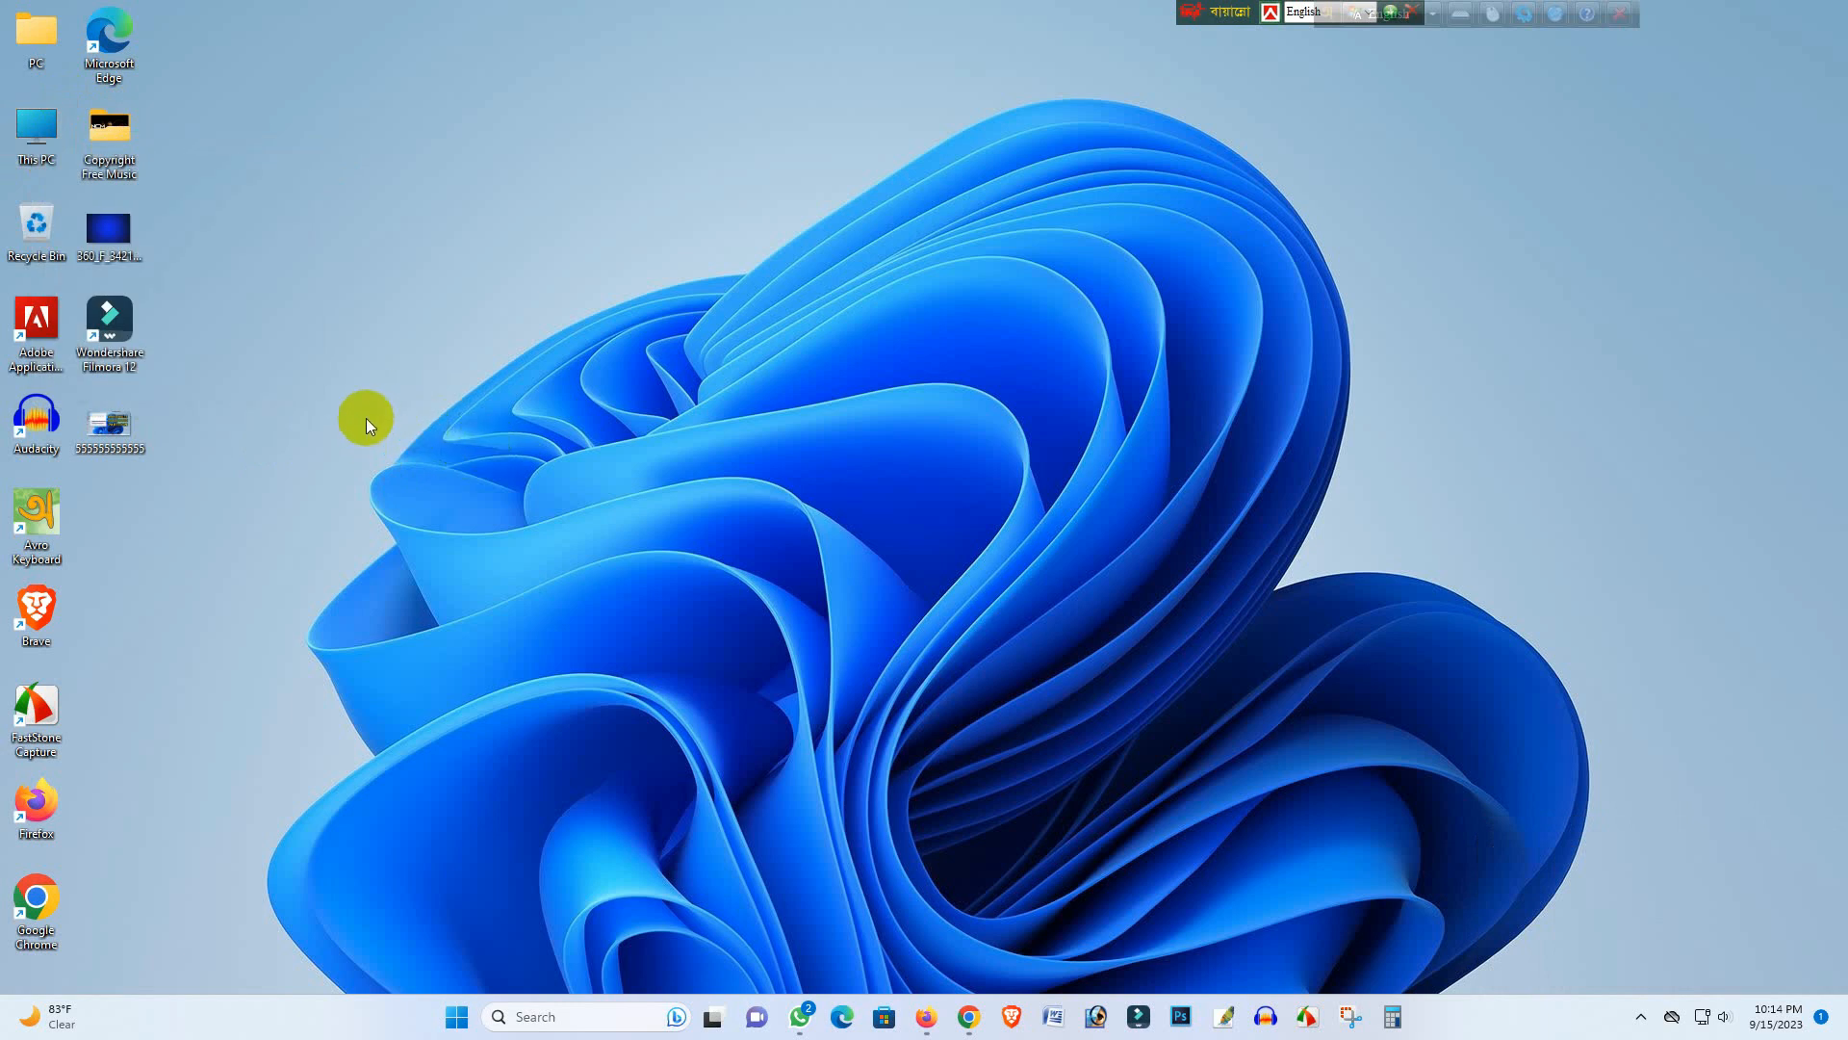
Open Disk Management and place a This PC window beside it so both show the computer's drives.
{"action": "left_click", "coordinate": [457, 1017]}
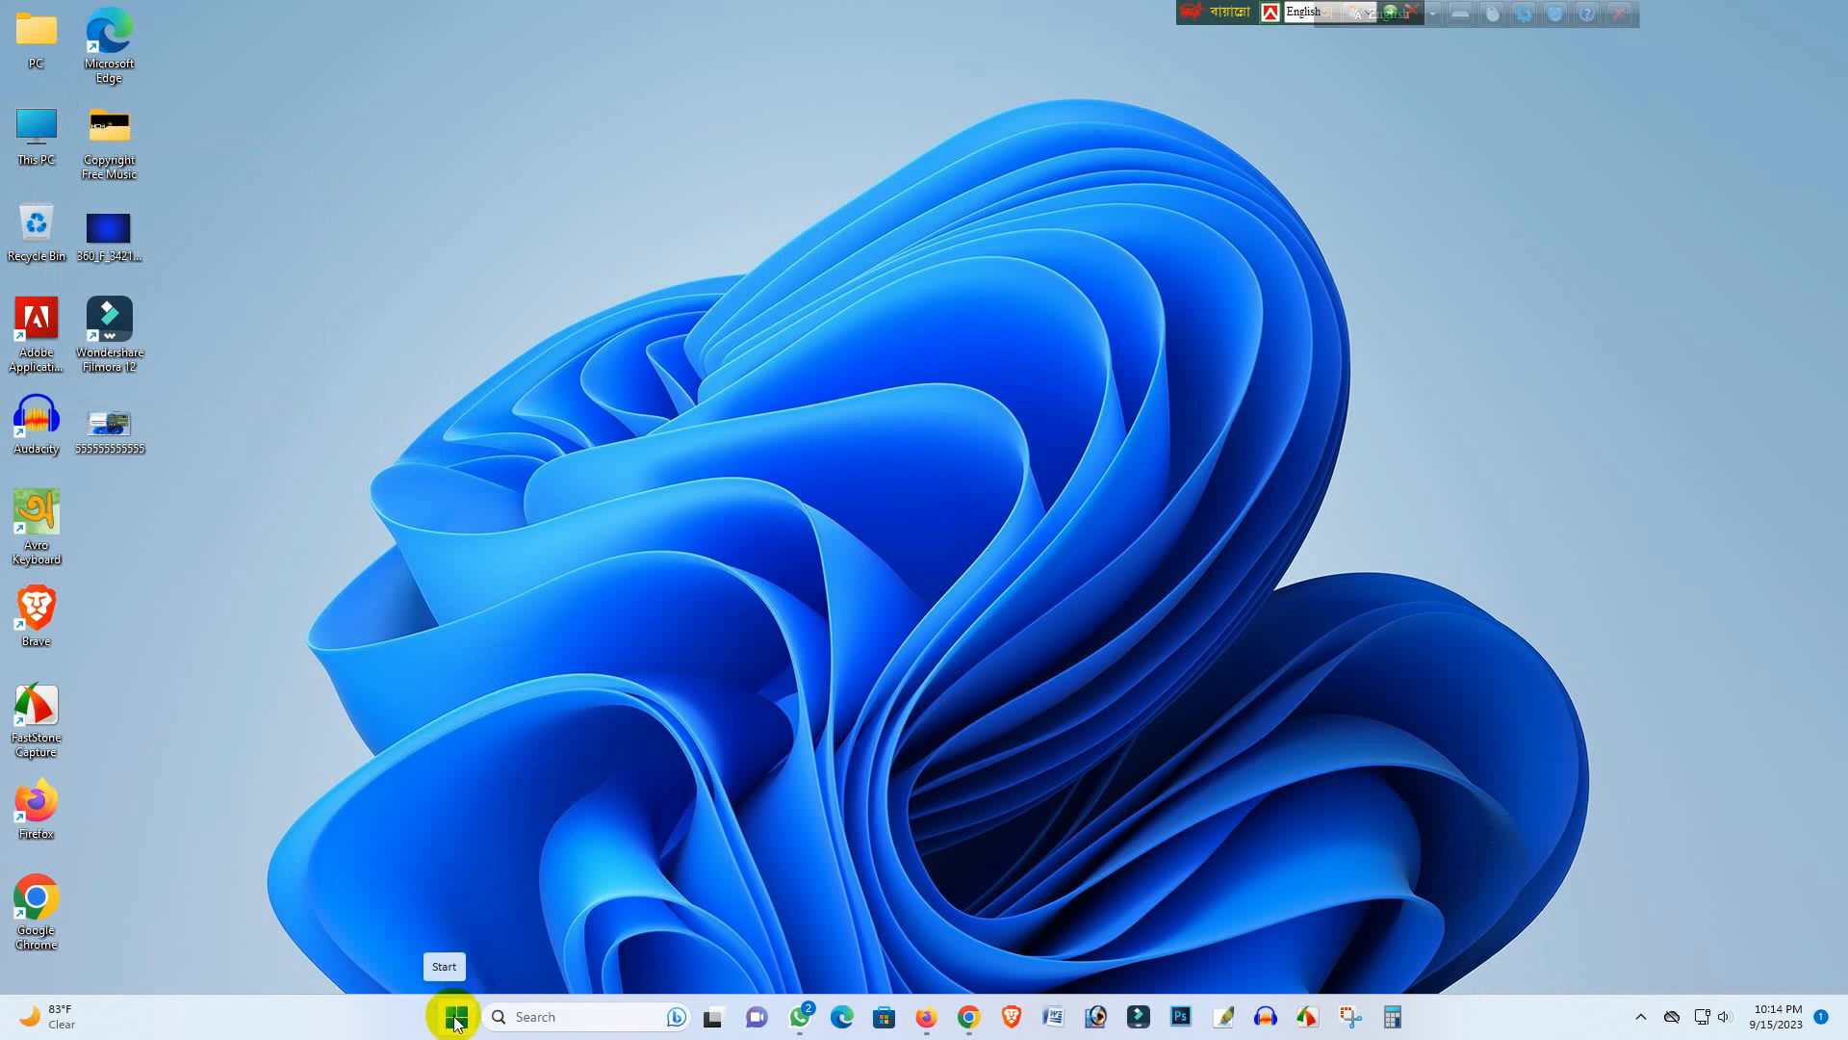
{"action": "right_click", "coordinate": [457, 1019]}
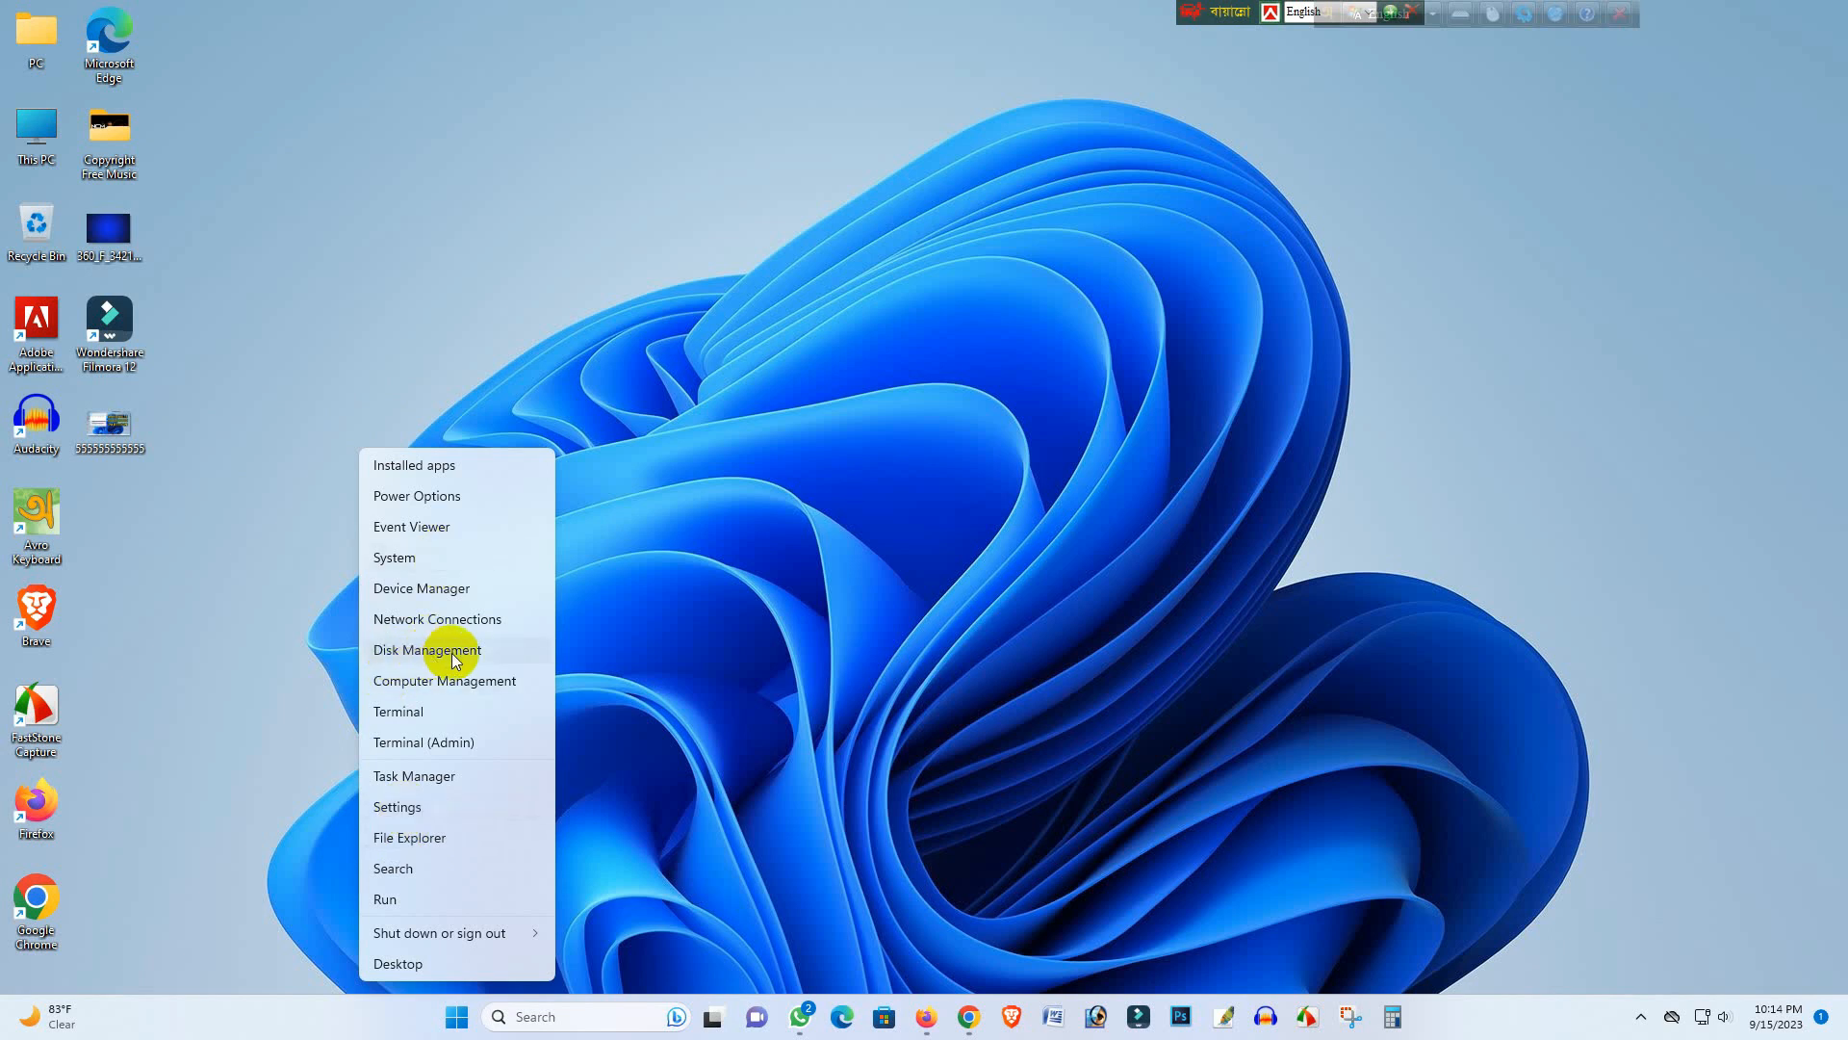
{"action": "left_click", "coordinate": [408, 649]}
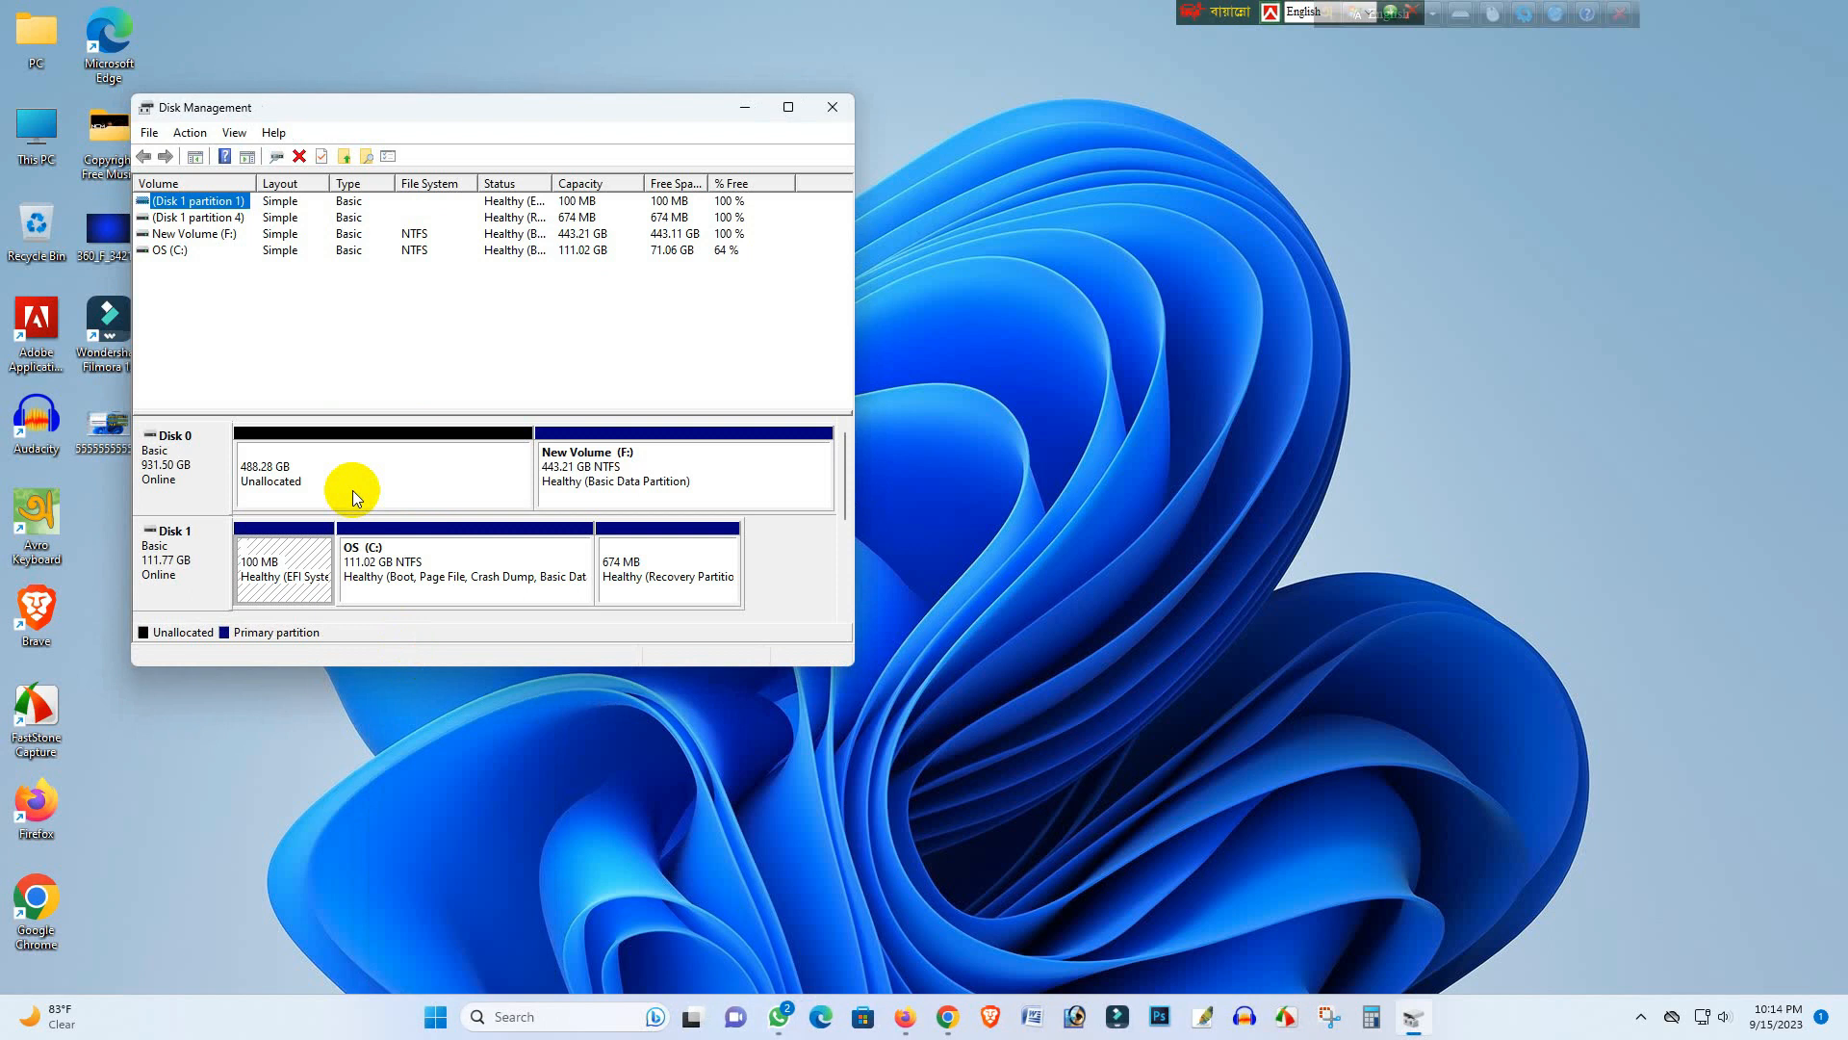
{"action": "left_click_drag", "start_coordinate": [399, 113], "coordinate": [454, 79]}
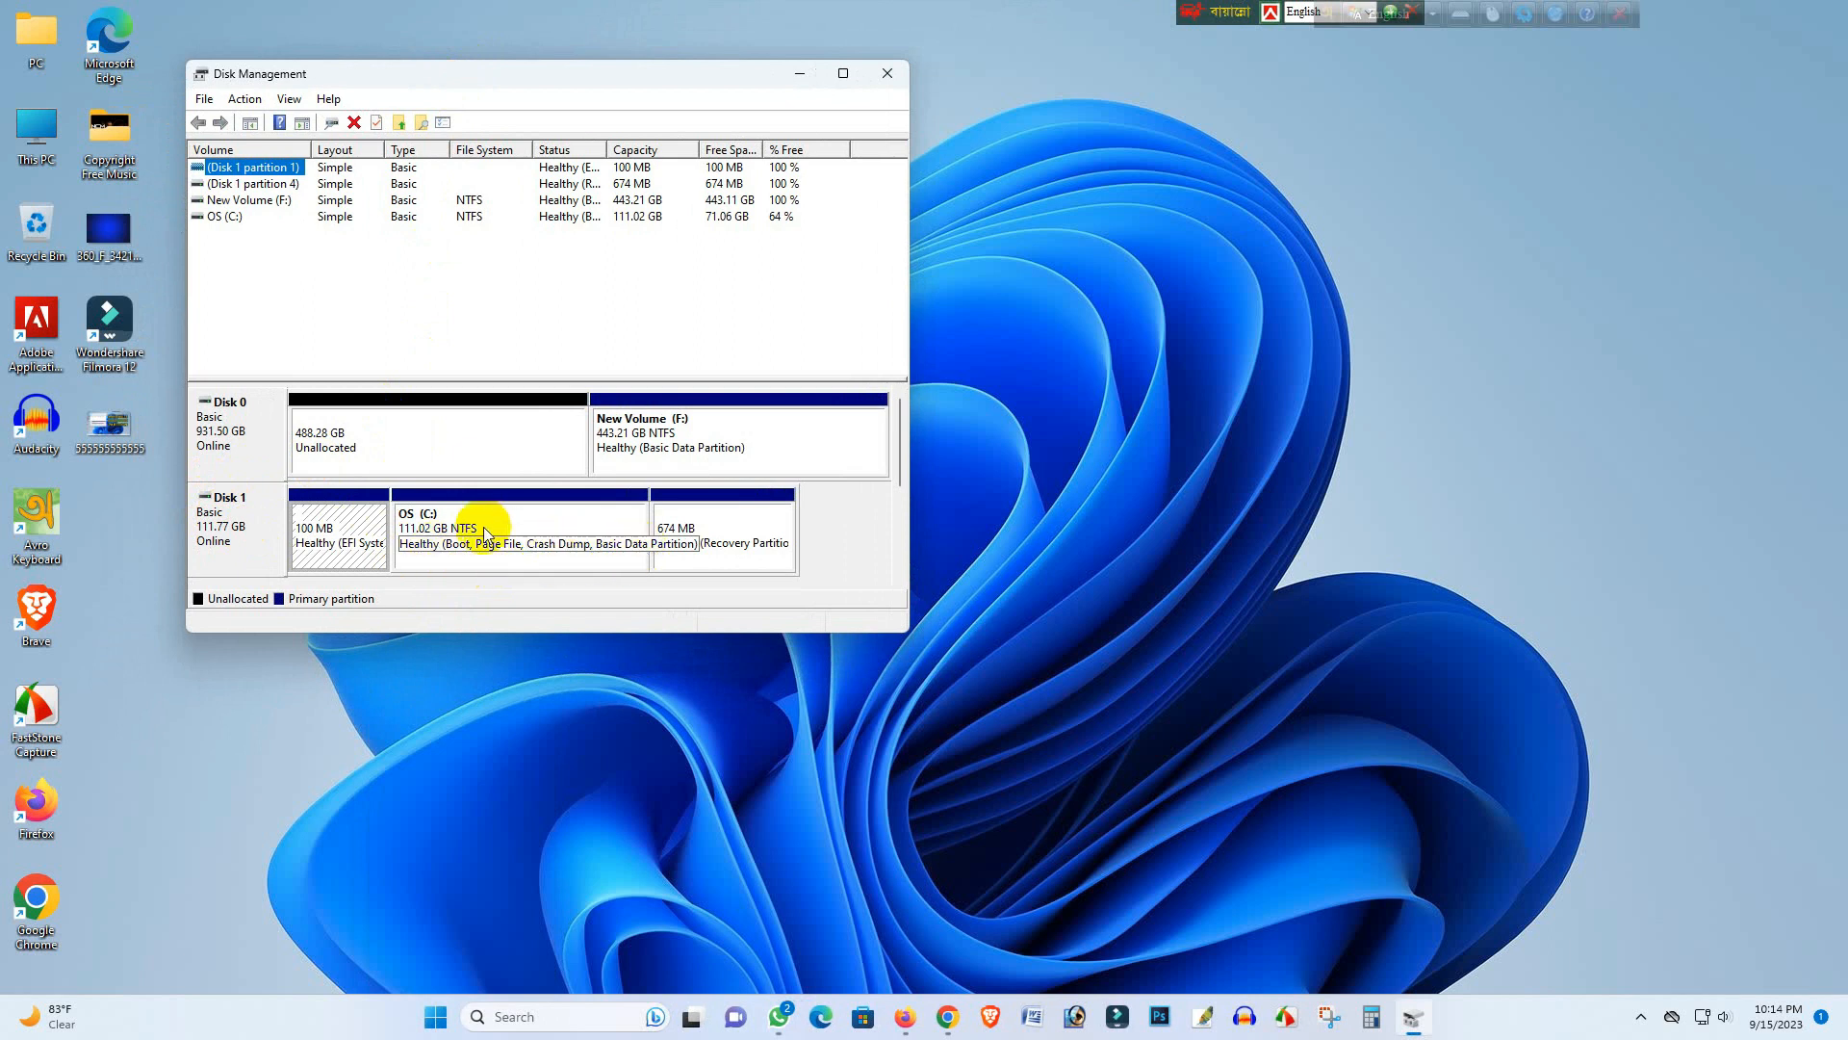
{"action": "left_click", "coordinate": [367, 449]}
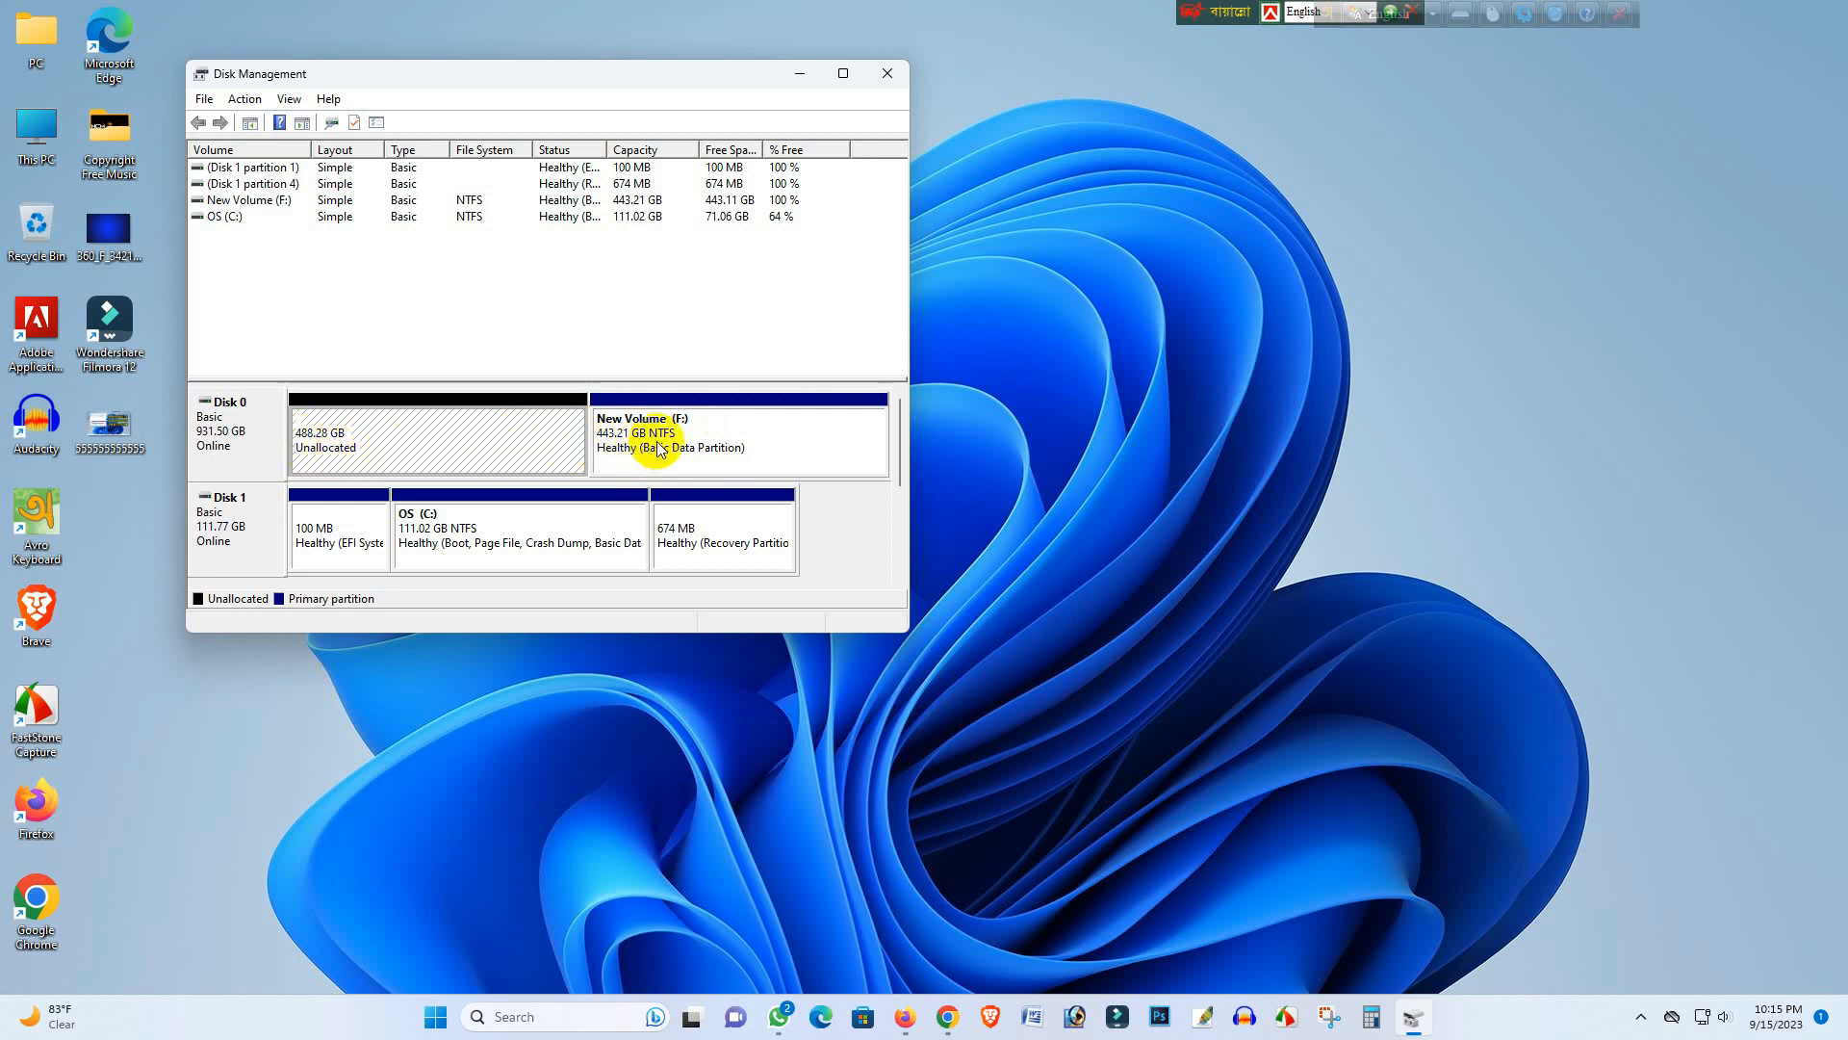
{"action": "double_click", "coordinate": [35, 129]}
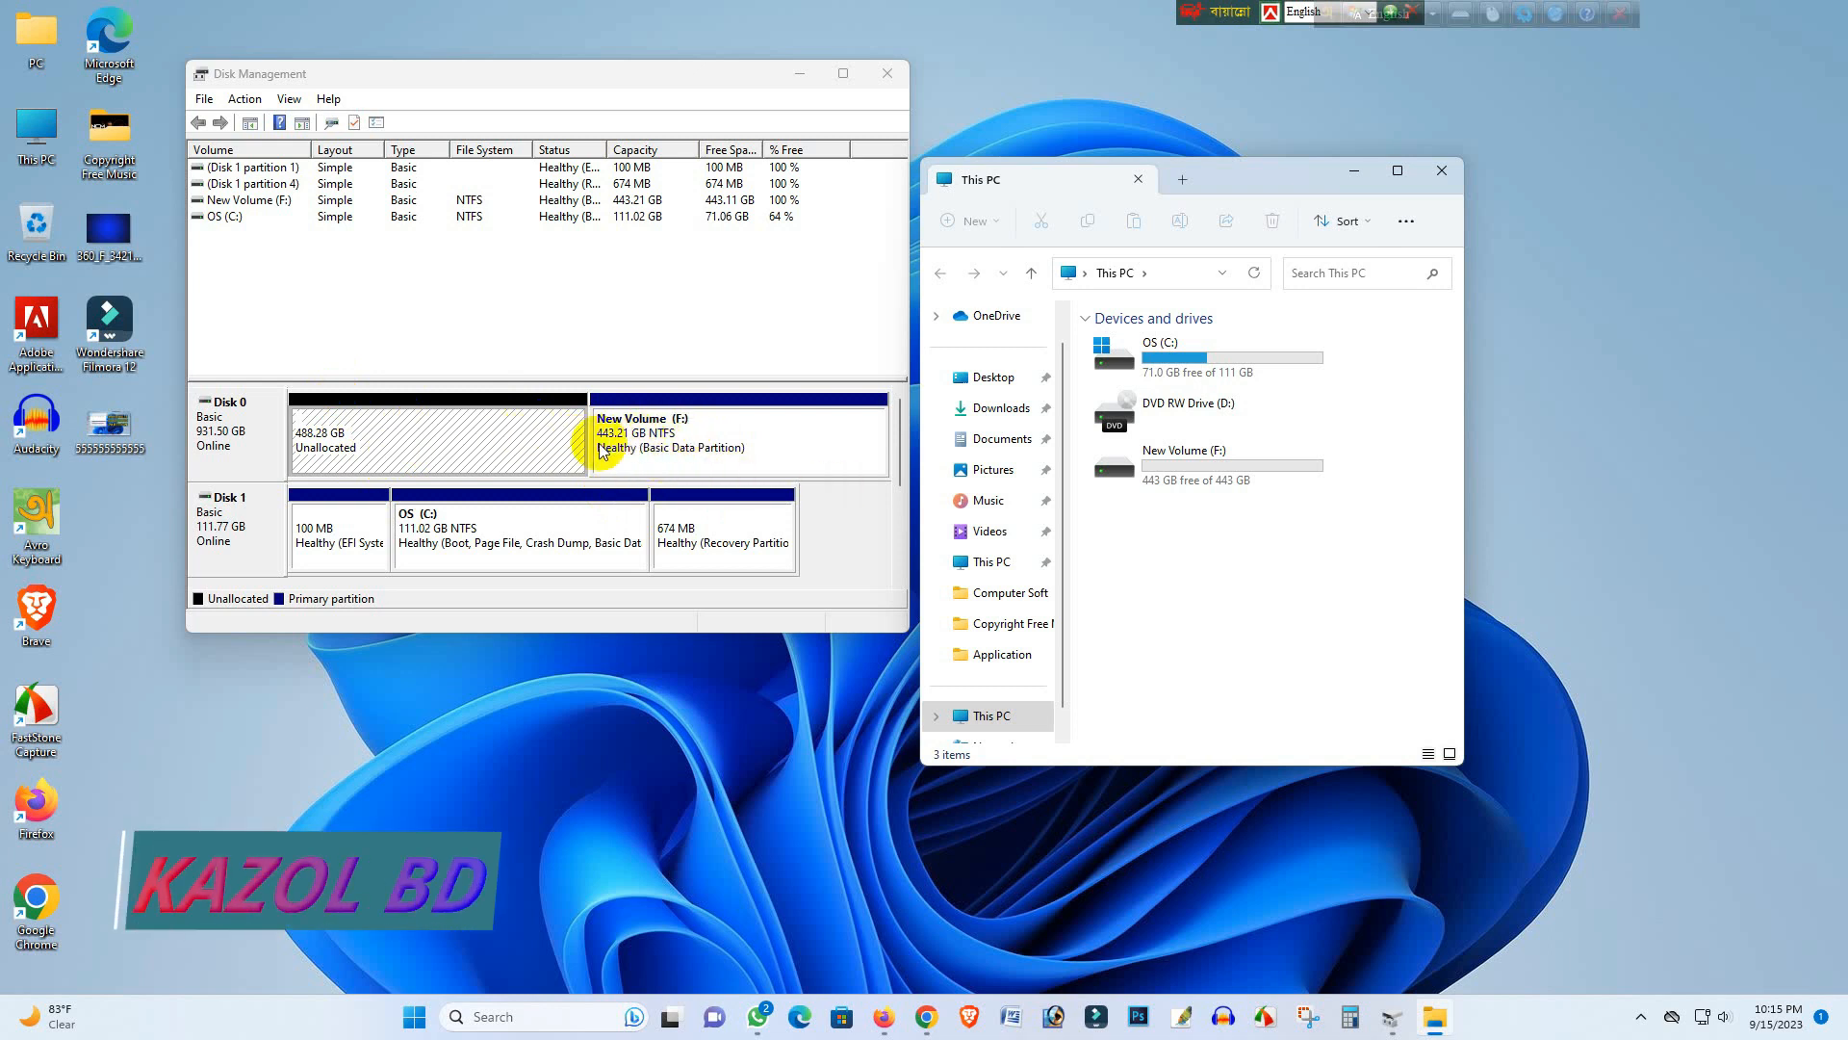
{"action": "left_click_drag", "start_coordinate": [462, 80], "coordinate": [379, 76]}
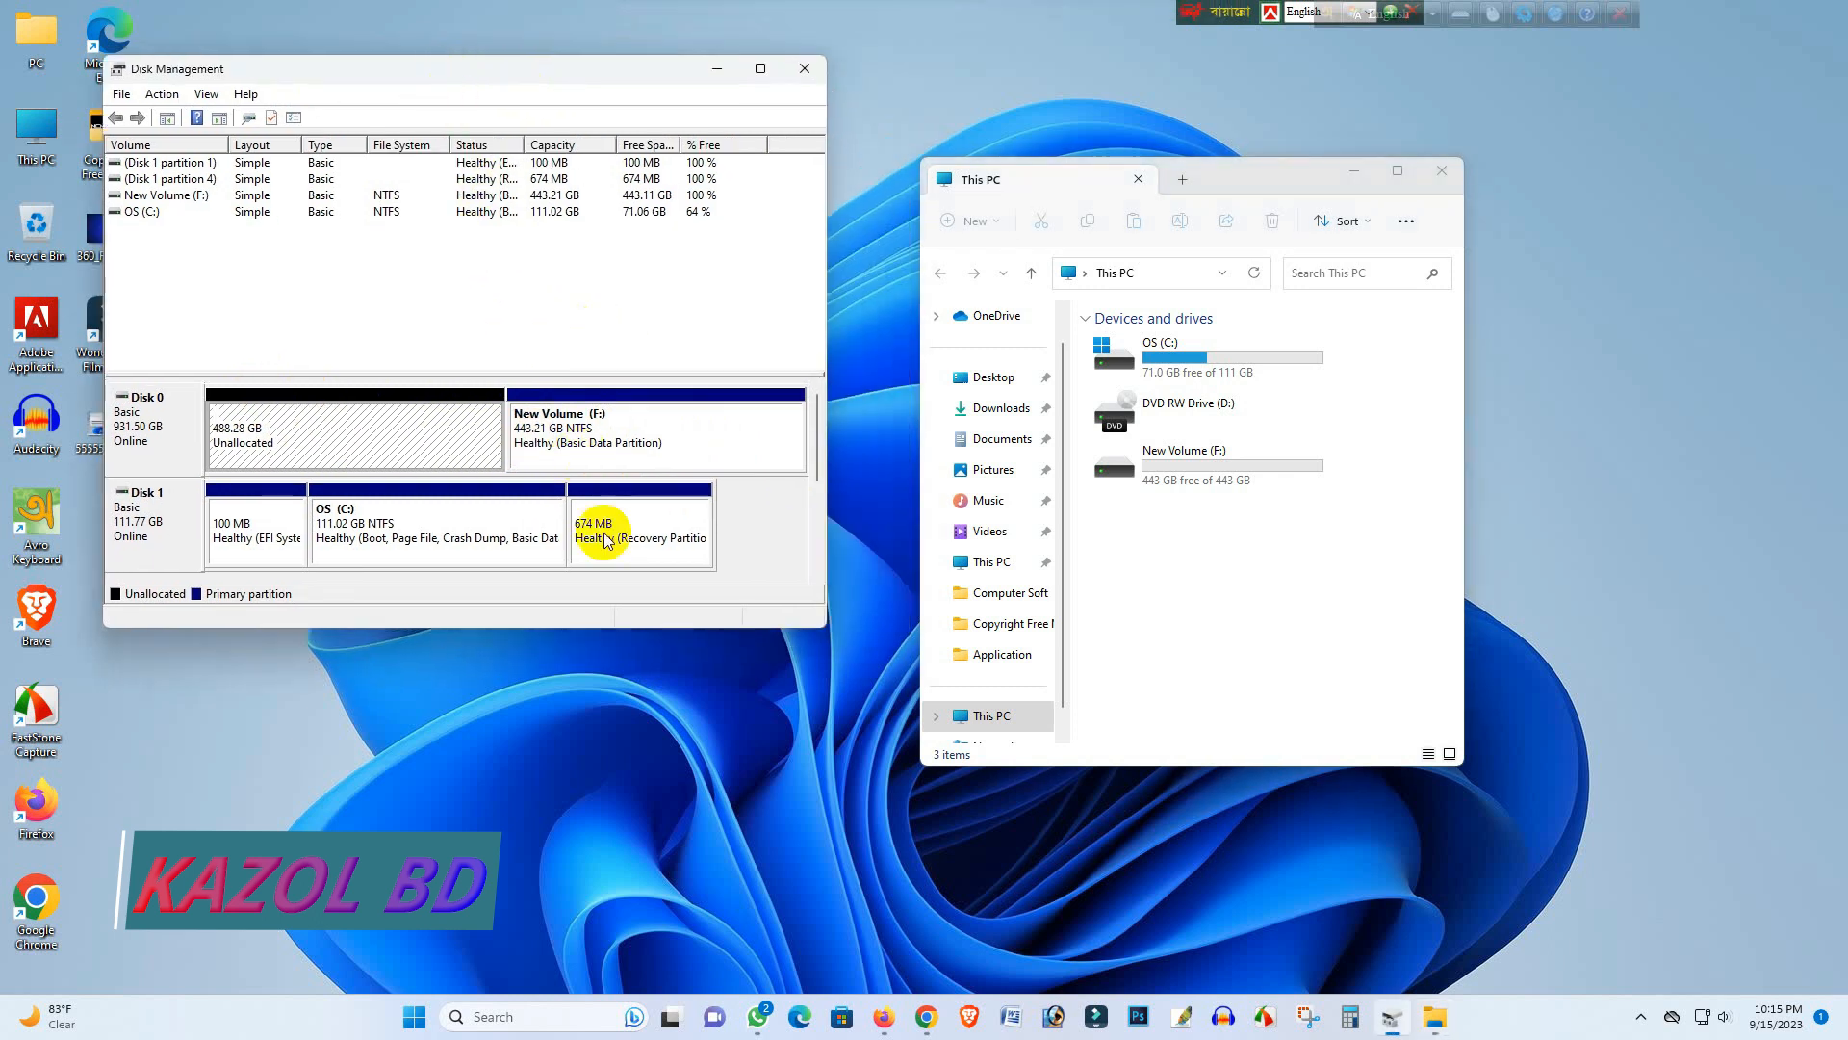
Delete the New Volume (F:) partition on Disk 0 and confirm, keeping the disk and drive windows side by side.
{"action": "right_click", "coordinate": [566, 436]}
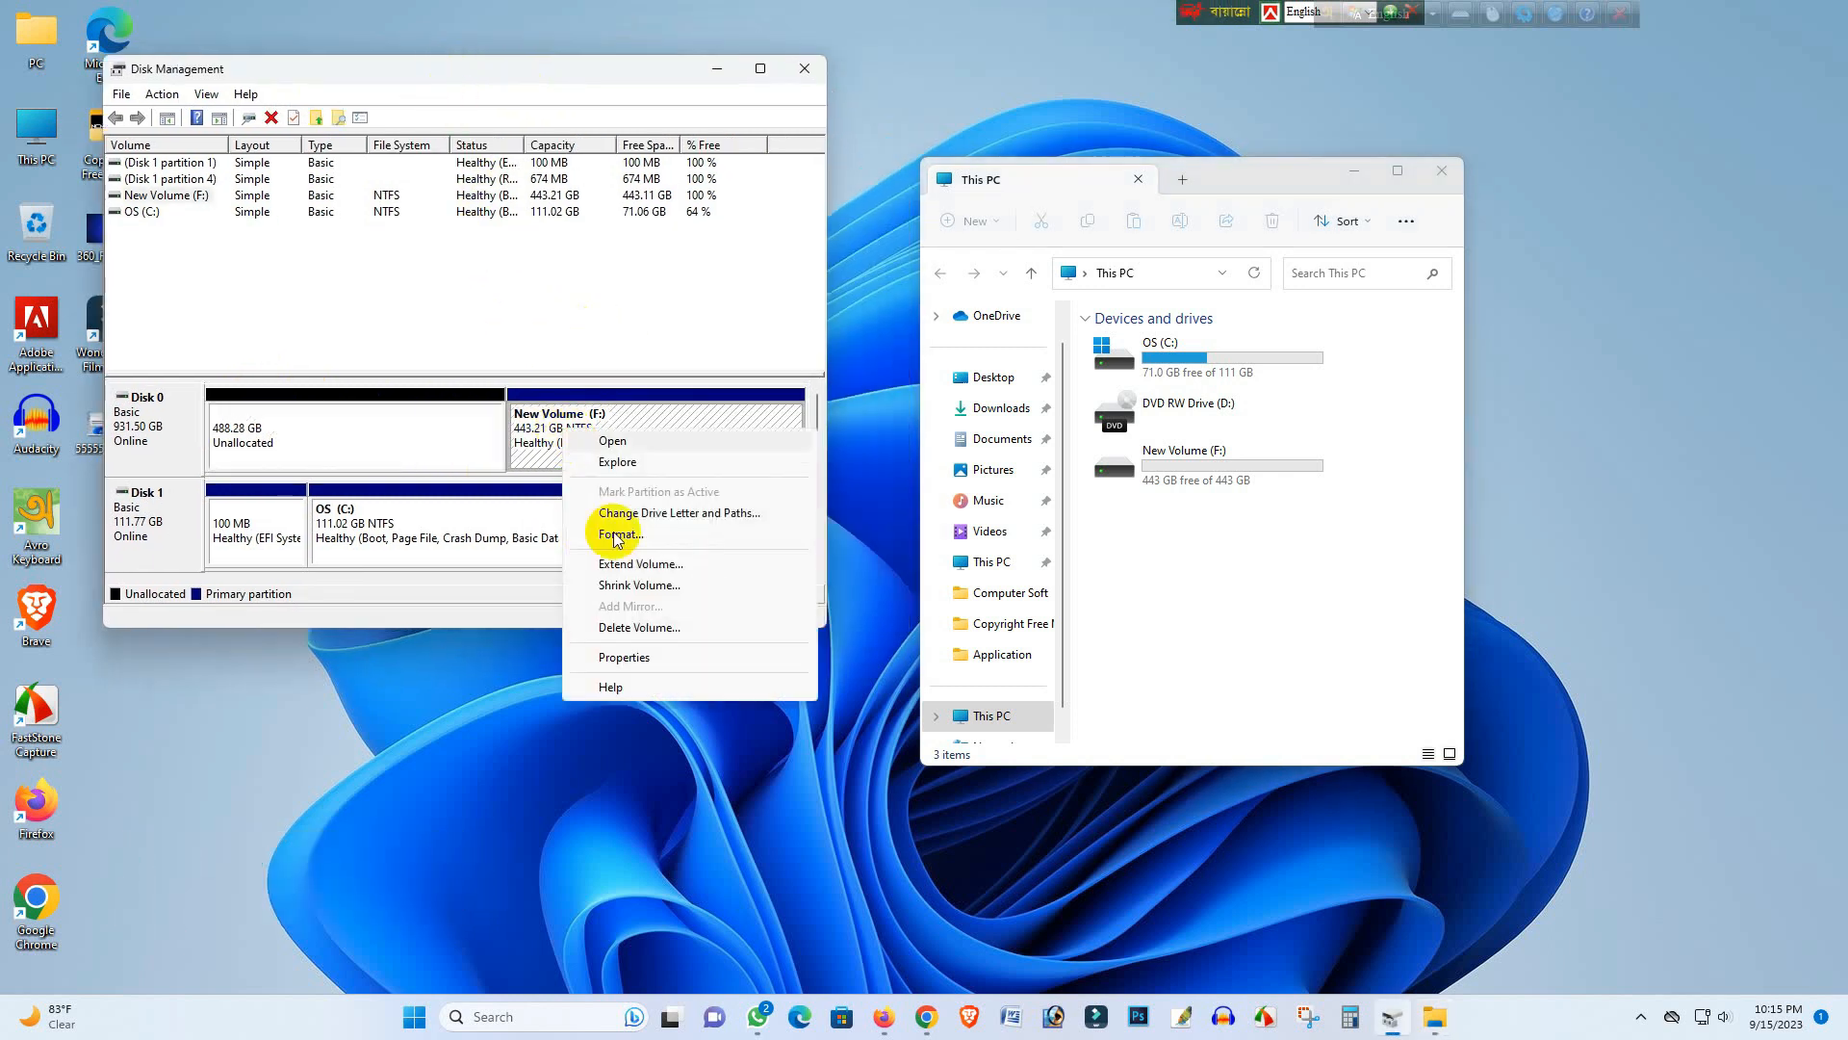
{"action": "left_click", "coordinate": [673, 631]}
{"action": "left_click", "coordinate": [992, 624]}
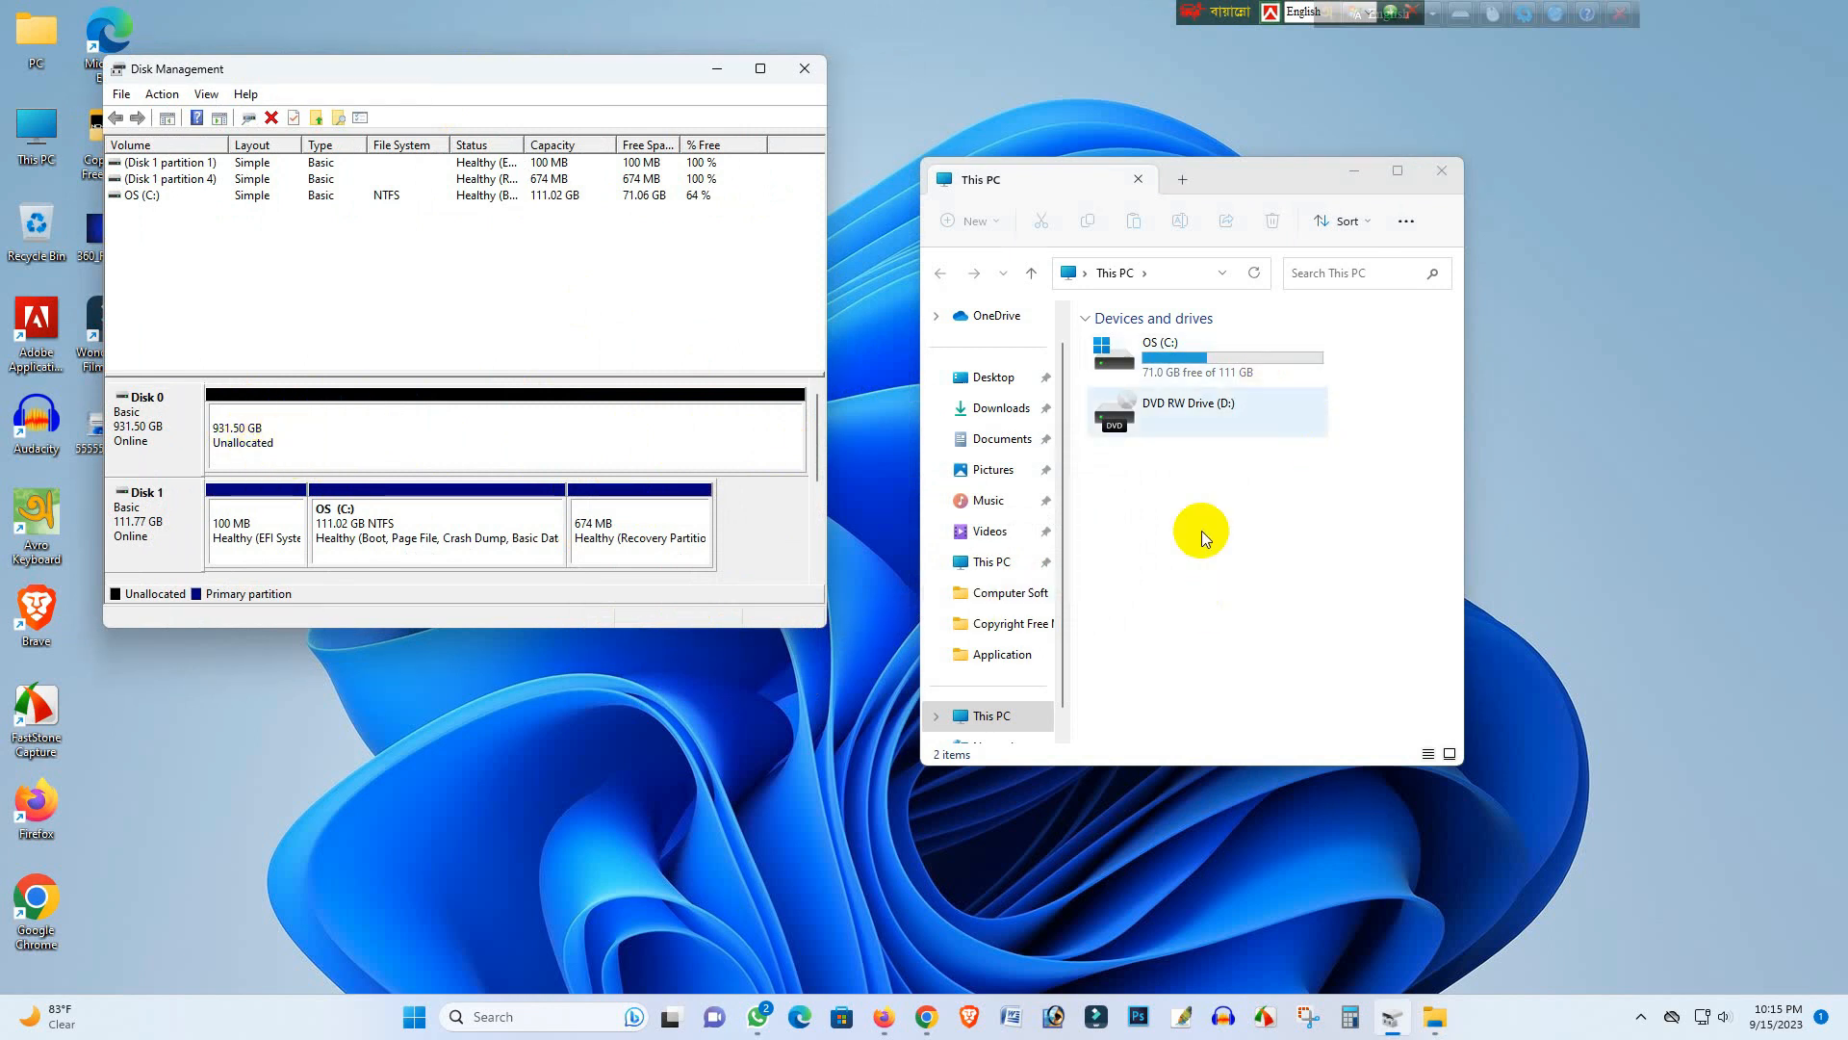
{"action": "left_click_drag", "start_coordinate": [1232, 199], "coordinate": [1326, 137]}
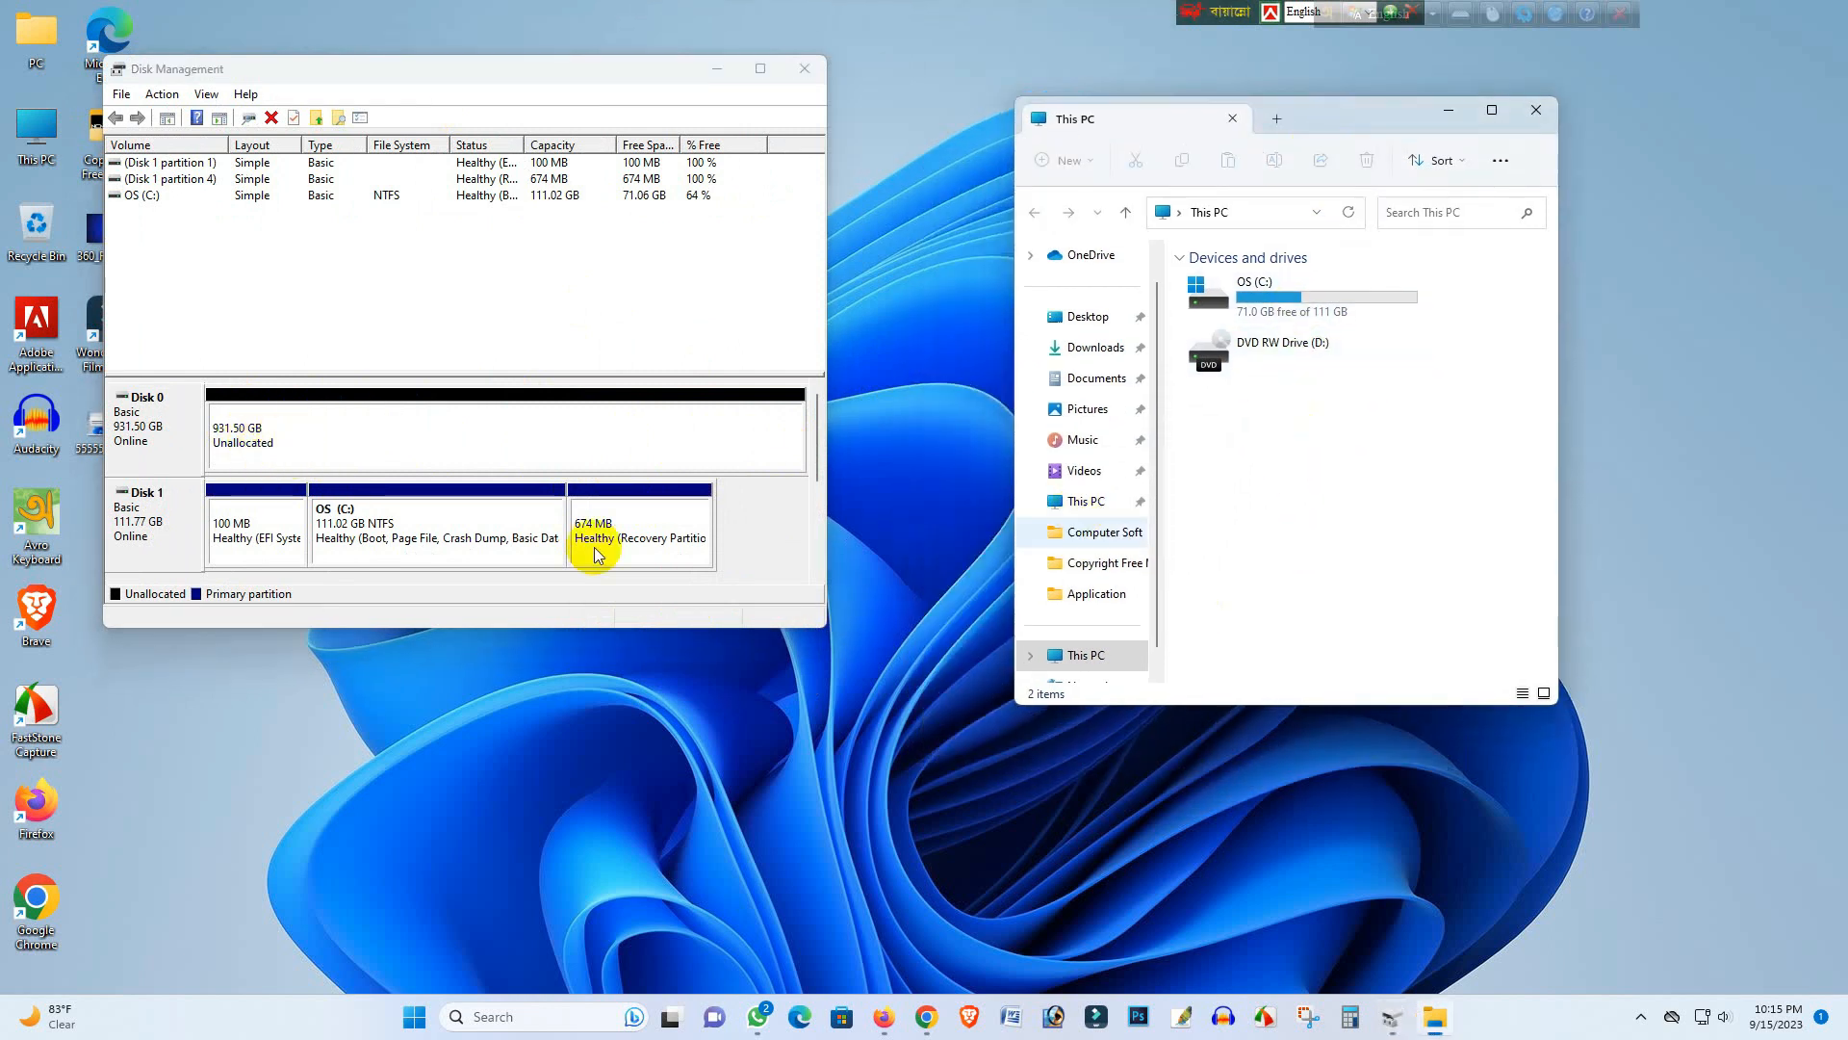
{"action": "left_click_drag", "start_coordinate": [317, 75], "coordinate": [407, 74]}
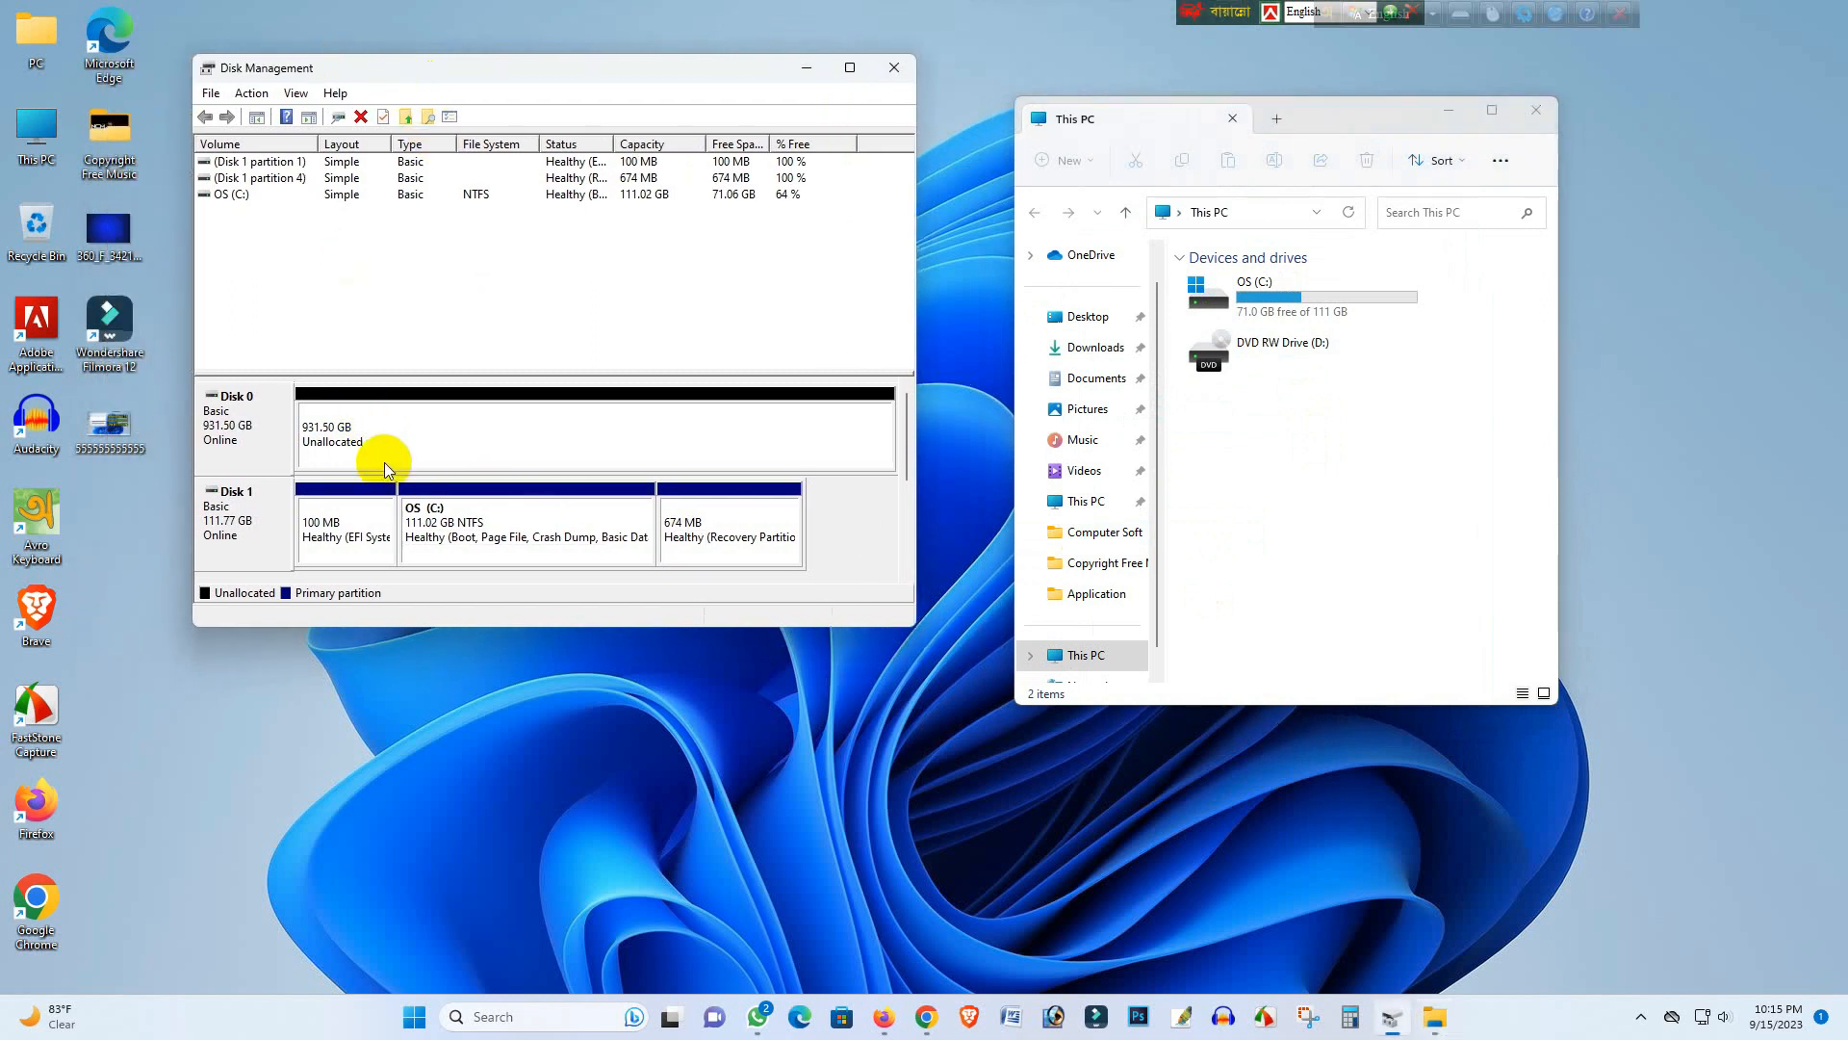
Start a new simple volume in Disk 0's unallocated space and set its size to 500000 MB.
{"action": "right_click", "coordinate": [358, 425]}
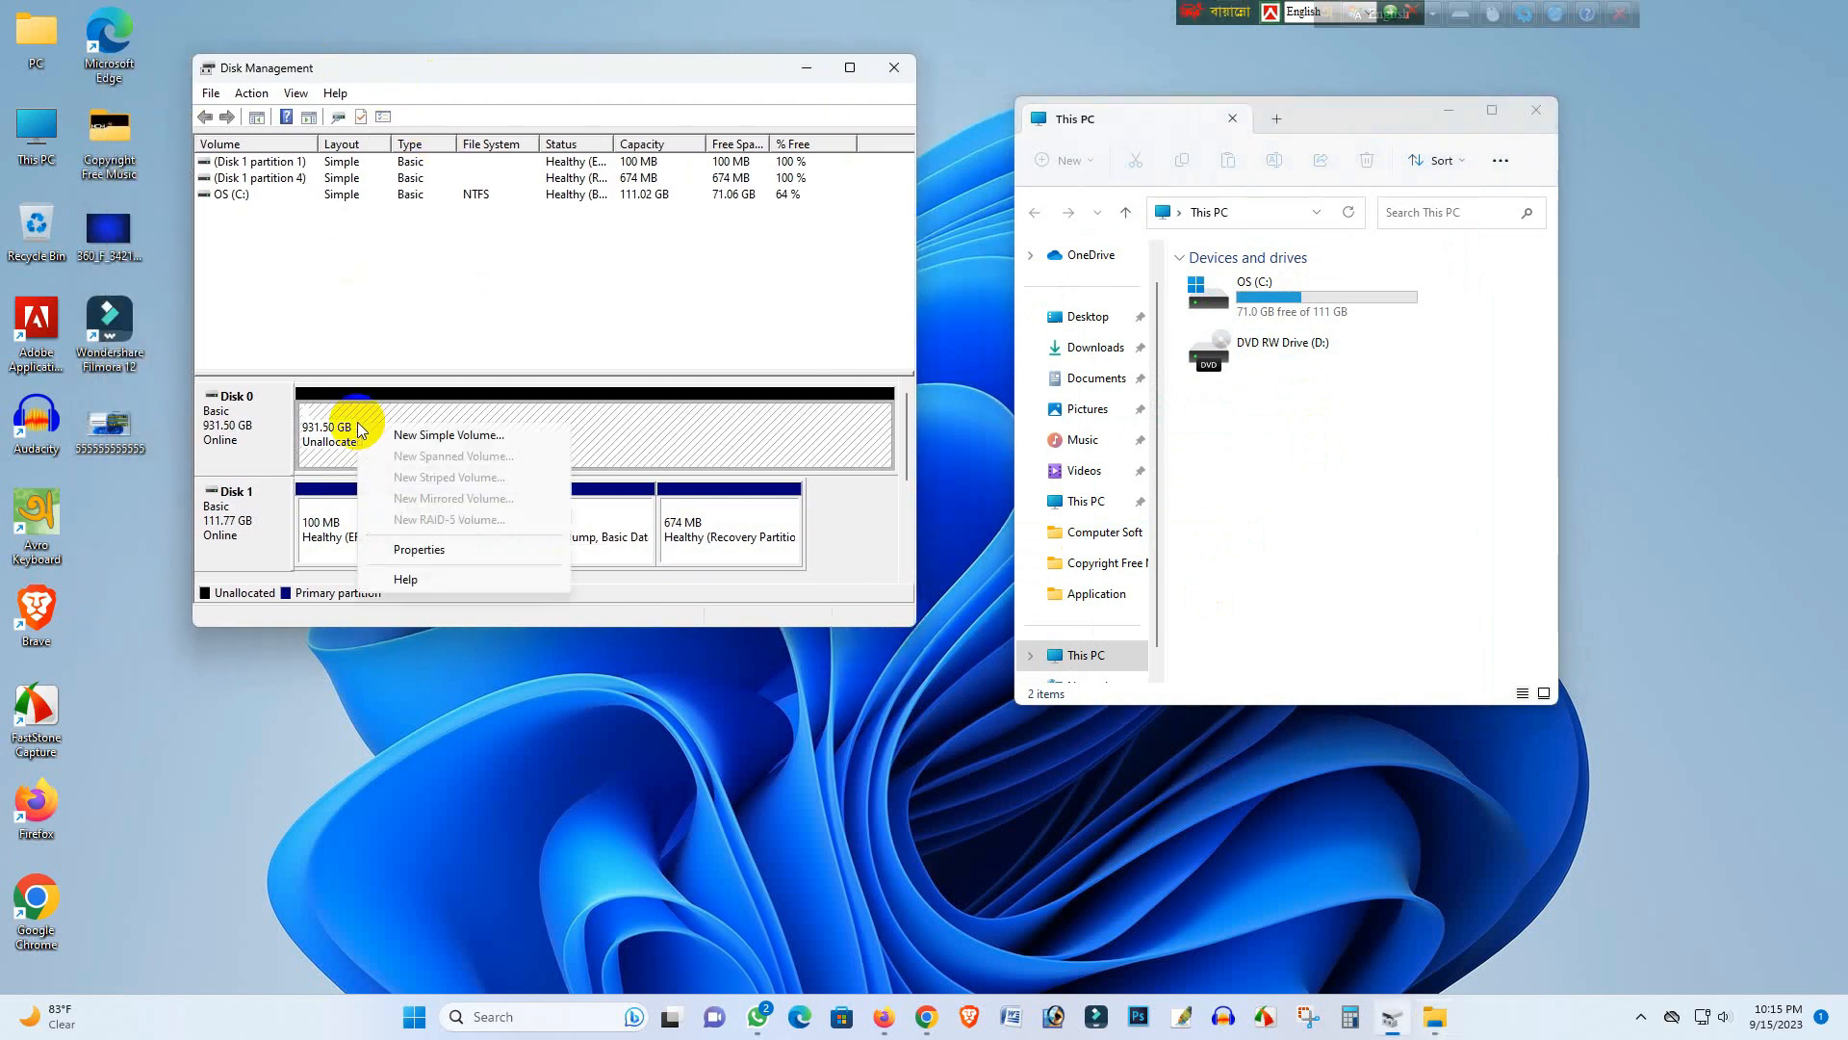
{"action": "left_click", "coordinate": [466, 438]}
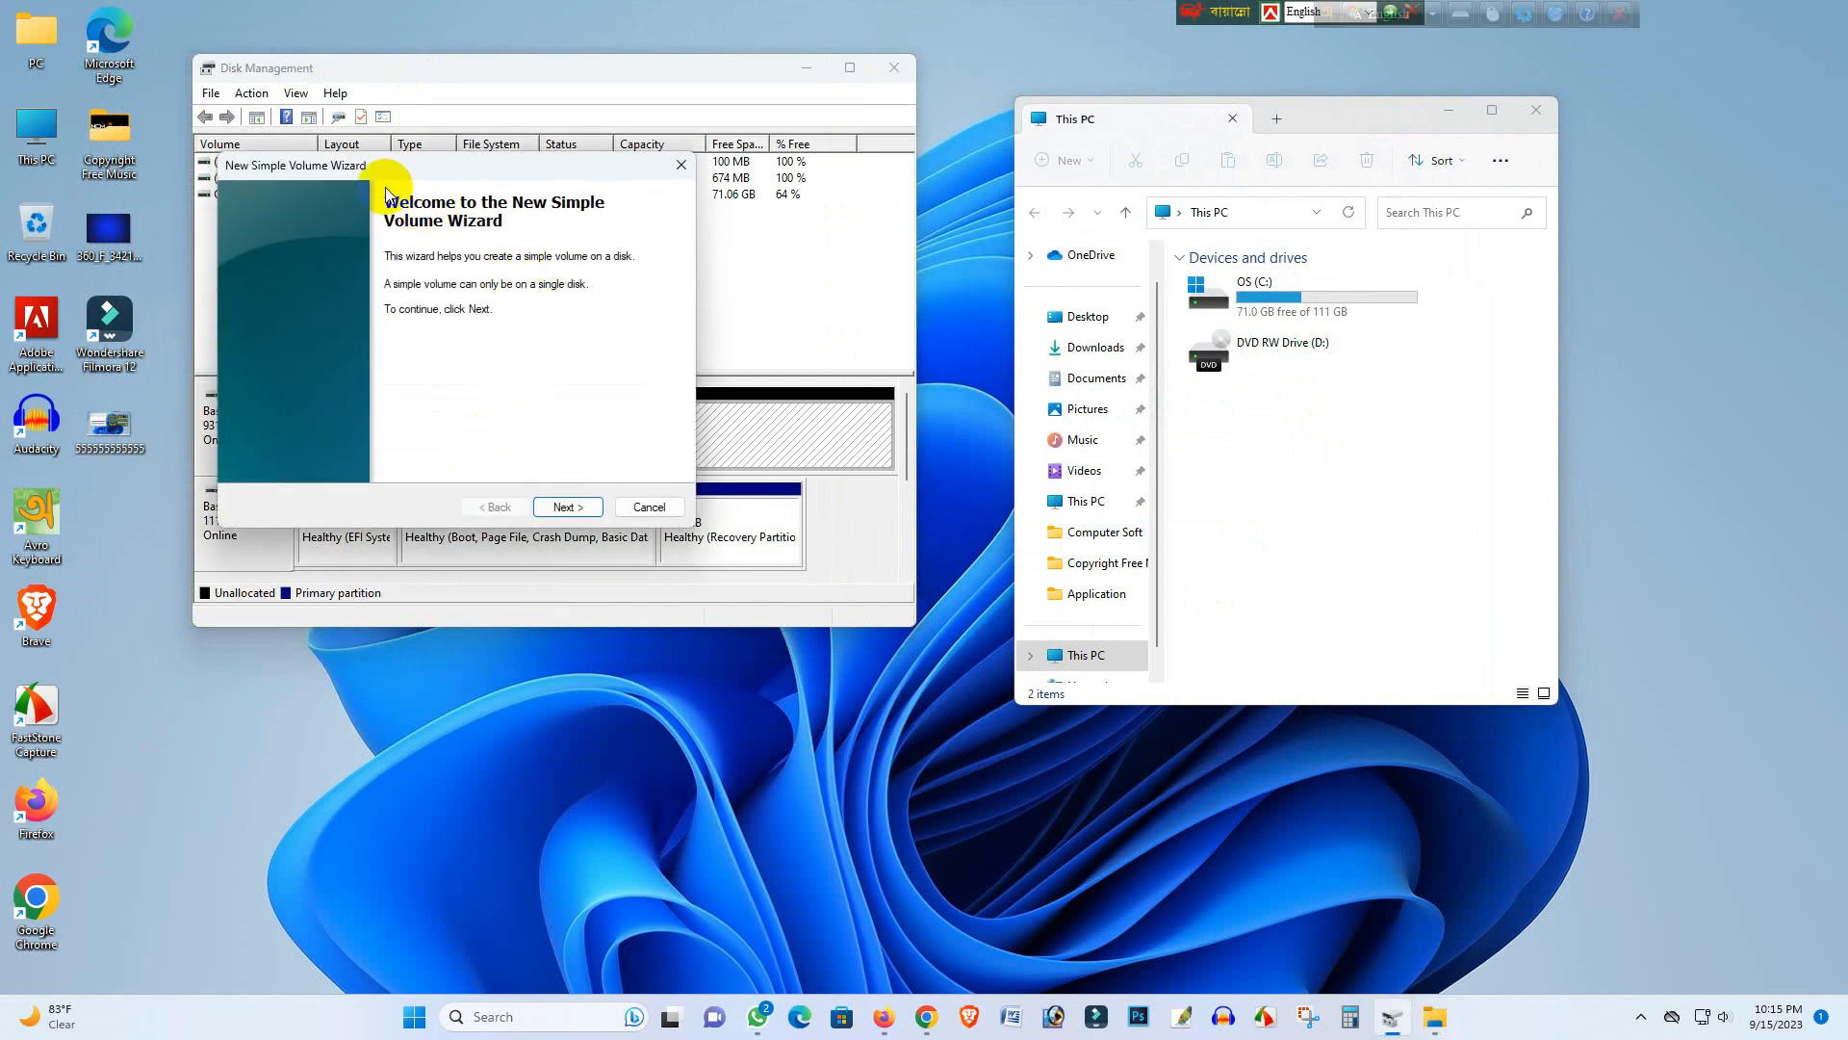
{"action": "left_click", "coordinate": [910, 544]}
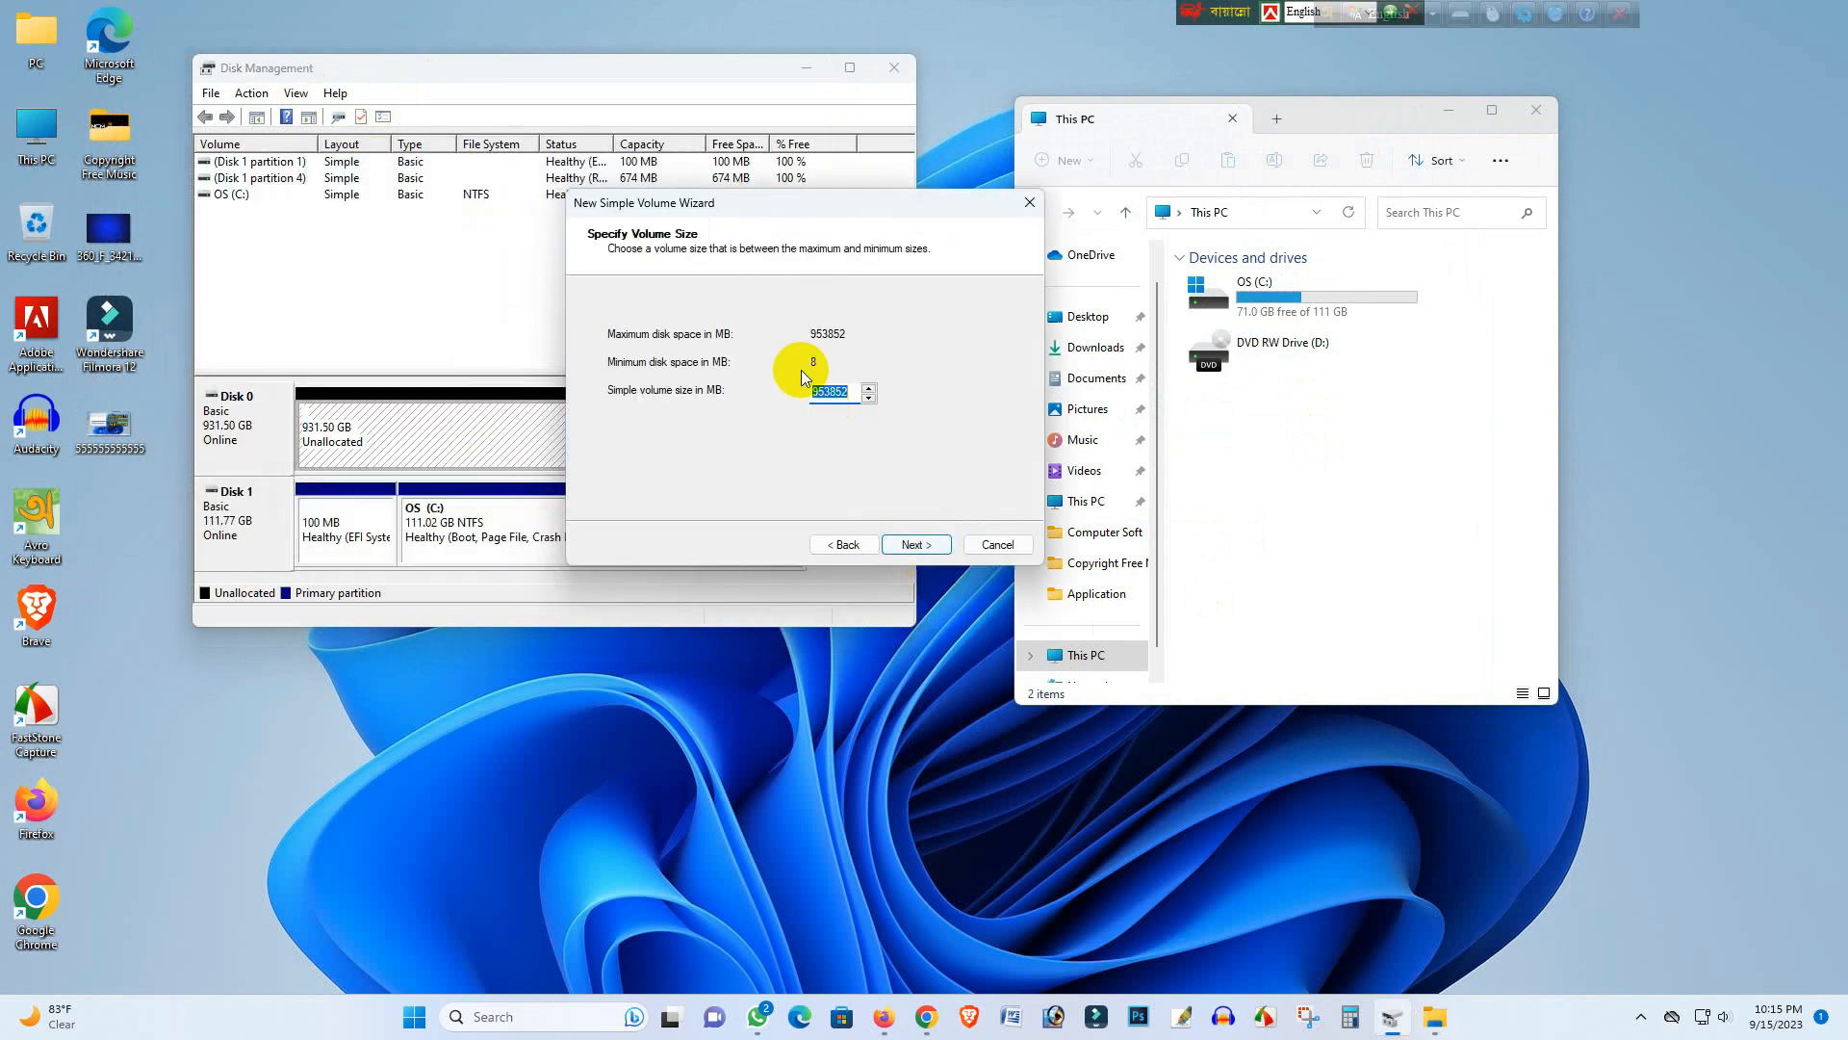
{"action": "left_click_drag", "start_coordinate": [691, 212], "coordinate": [975, 201]}
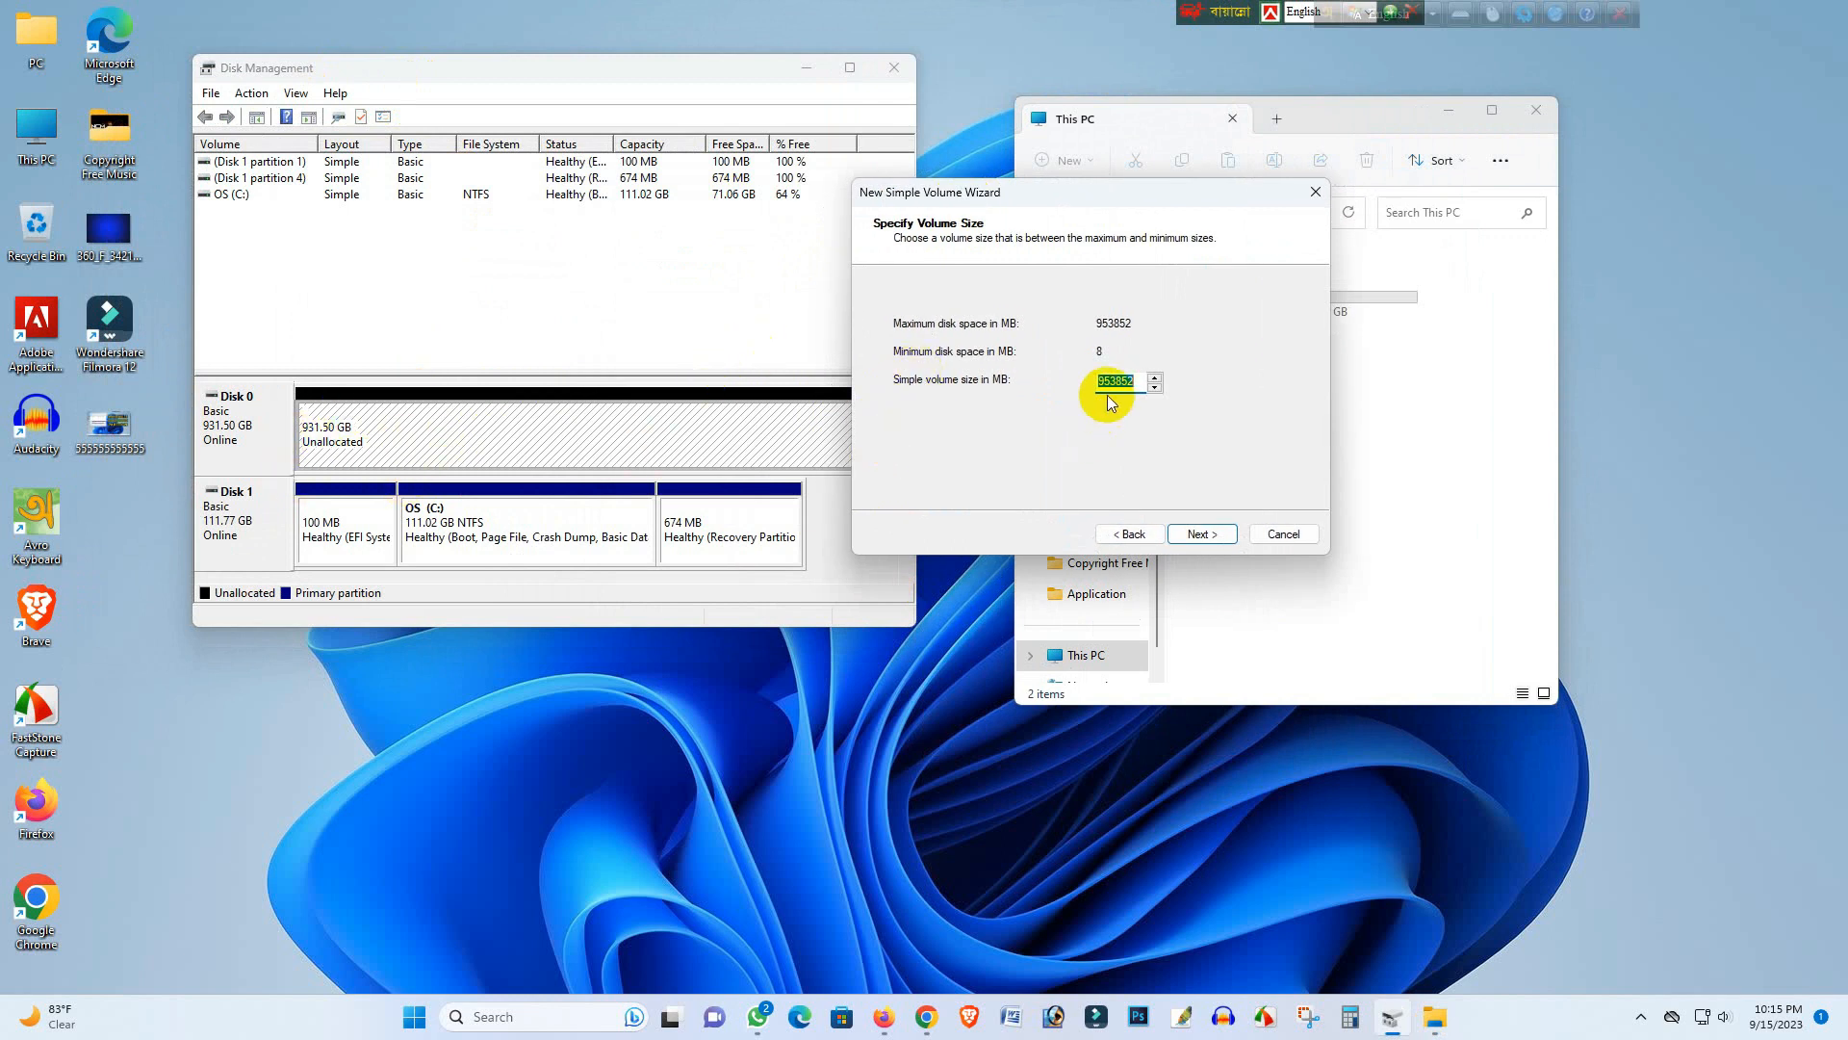
{"action": "left_click", "coordinate": [1143, 388]}
{"action": "left_click_drag", "start_coordinate": [1128, 382], "coordinate": [1085, 382]}
{"action": "left_click", "coordinate": [1143, 382]}
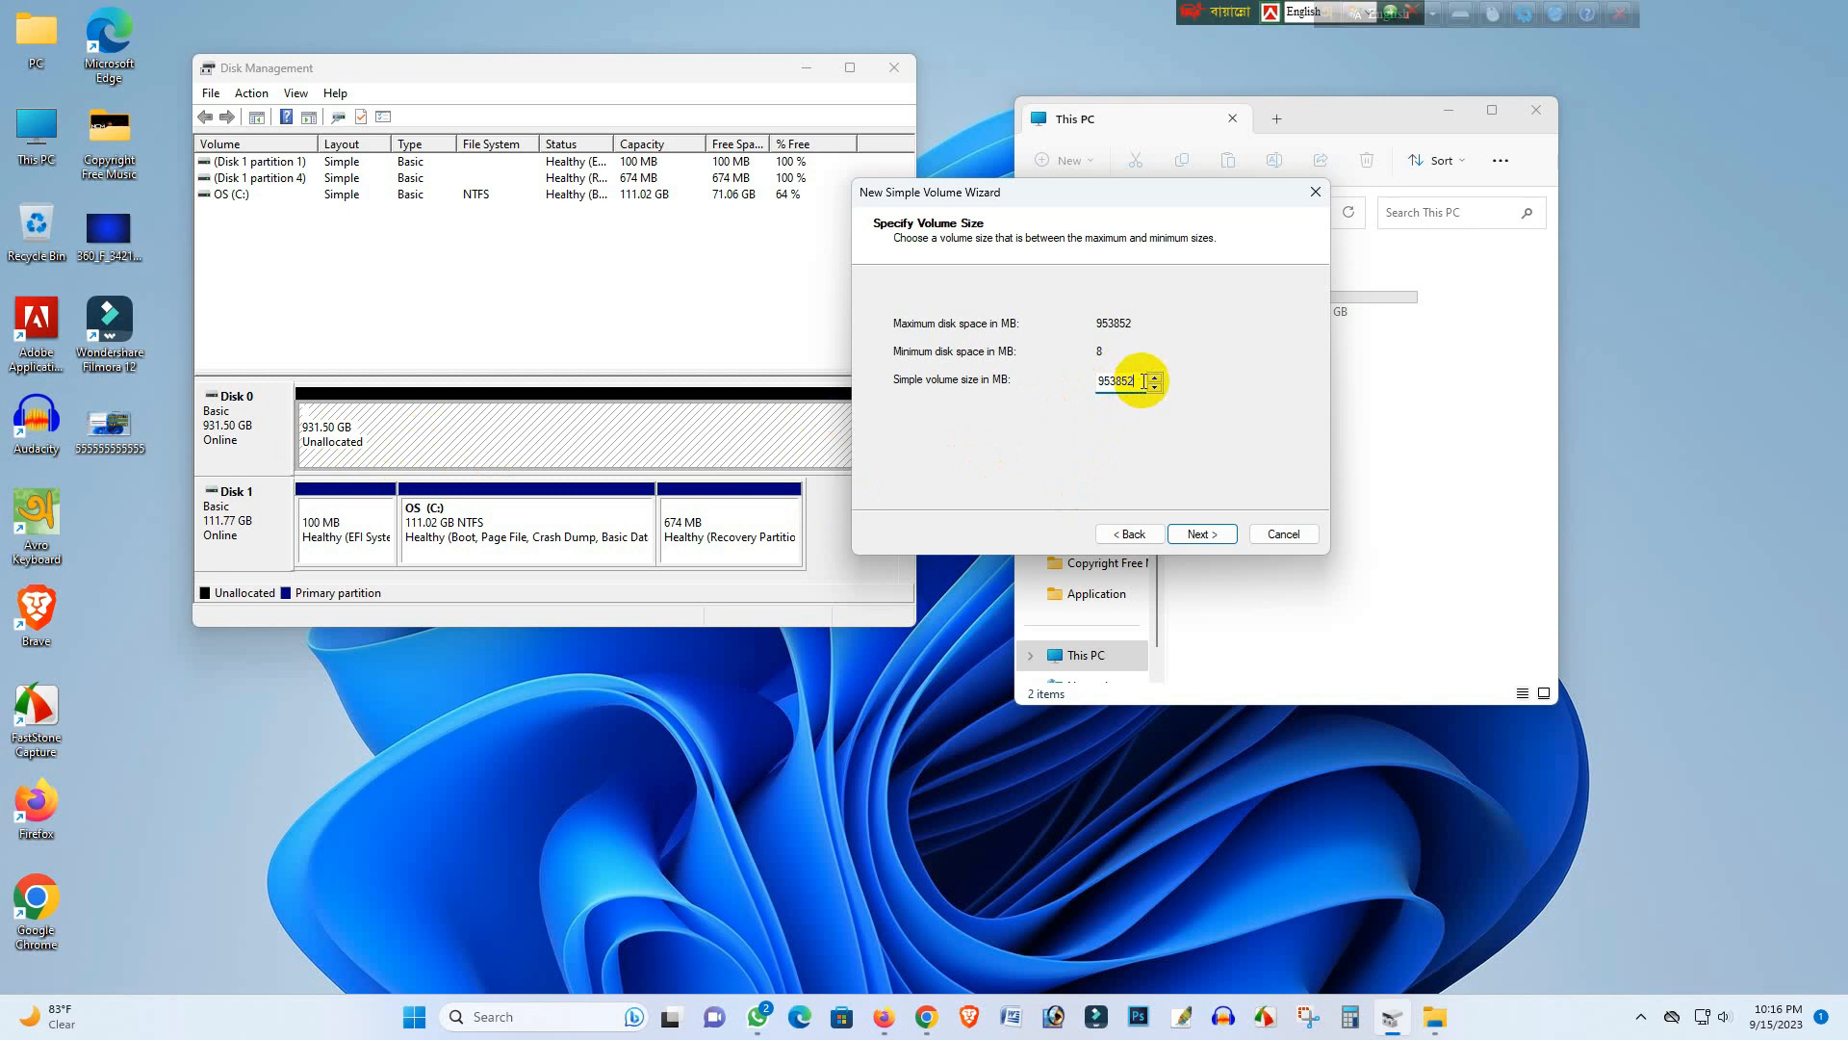
{"action": "left_click_drag", "start_coordinate": [1142, 382], "coordinate": [980, 383]}
{"action": "type", "text": "500000"}
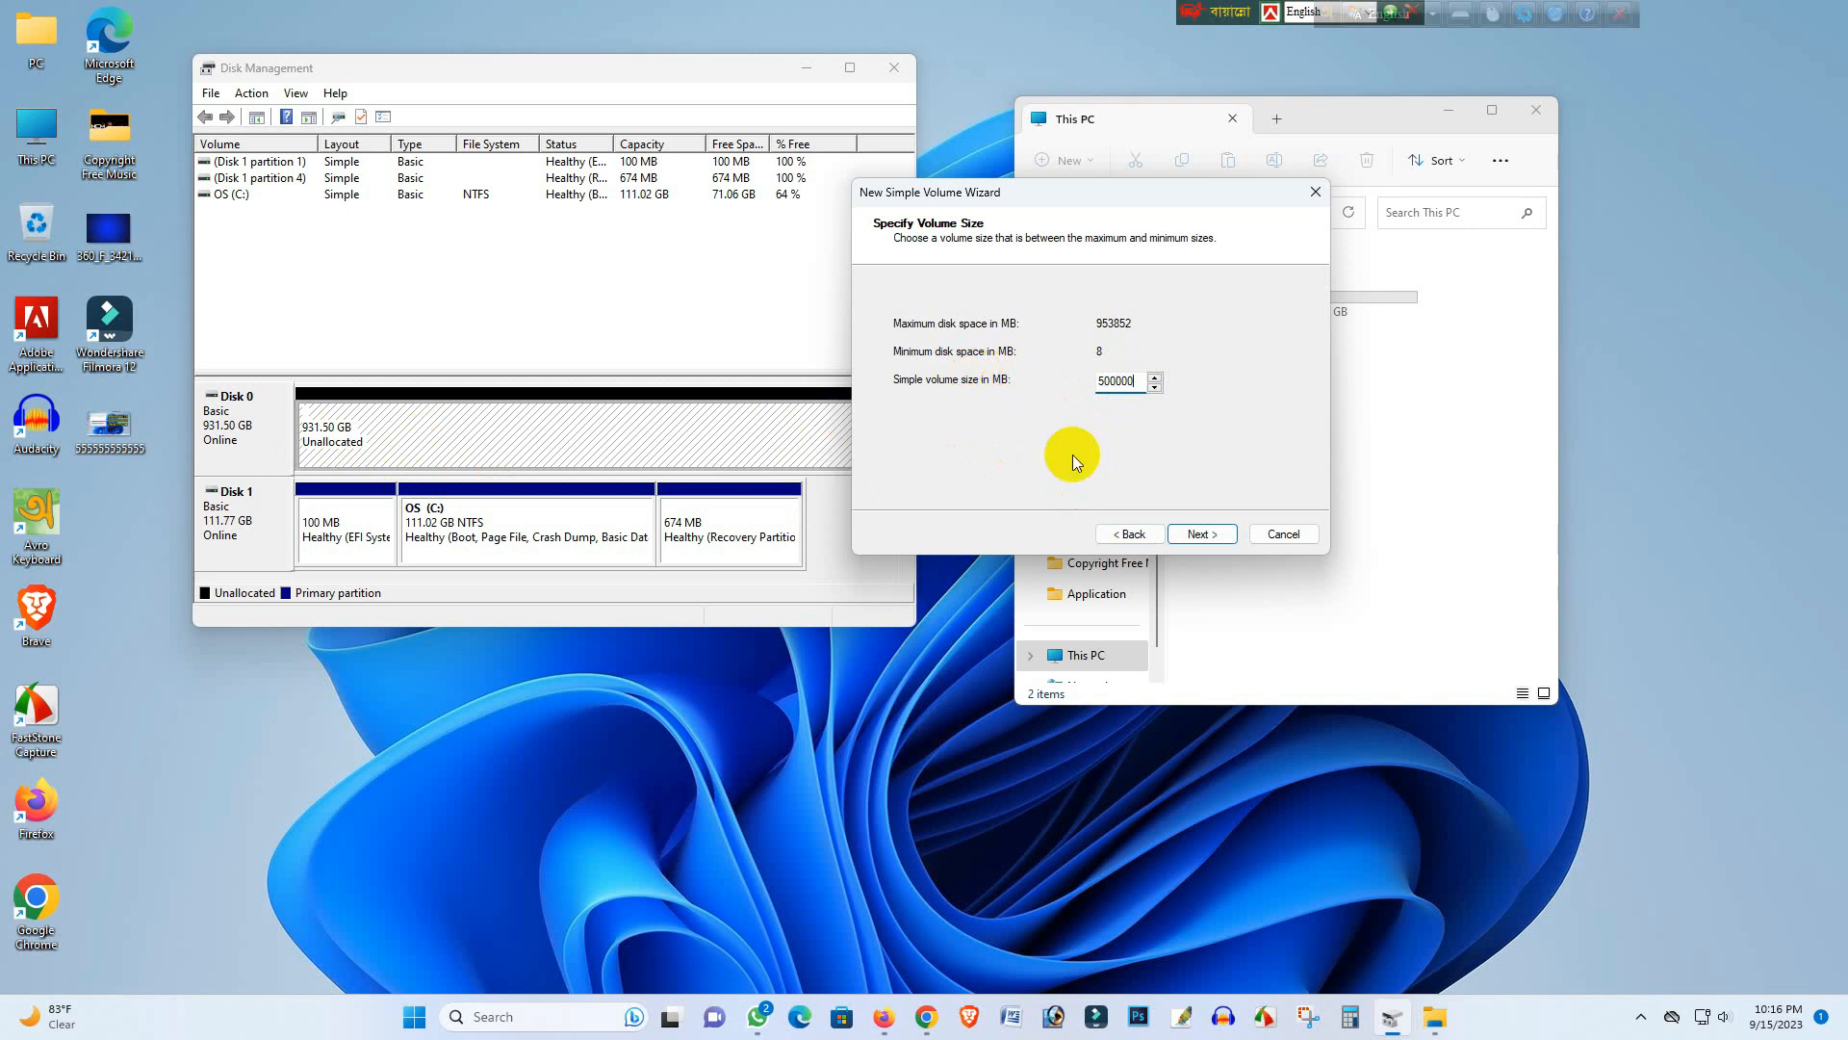
{"action": "left_click", "coordinate": [1190, 540]}
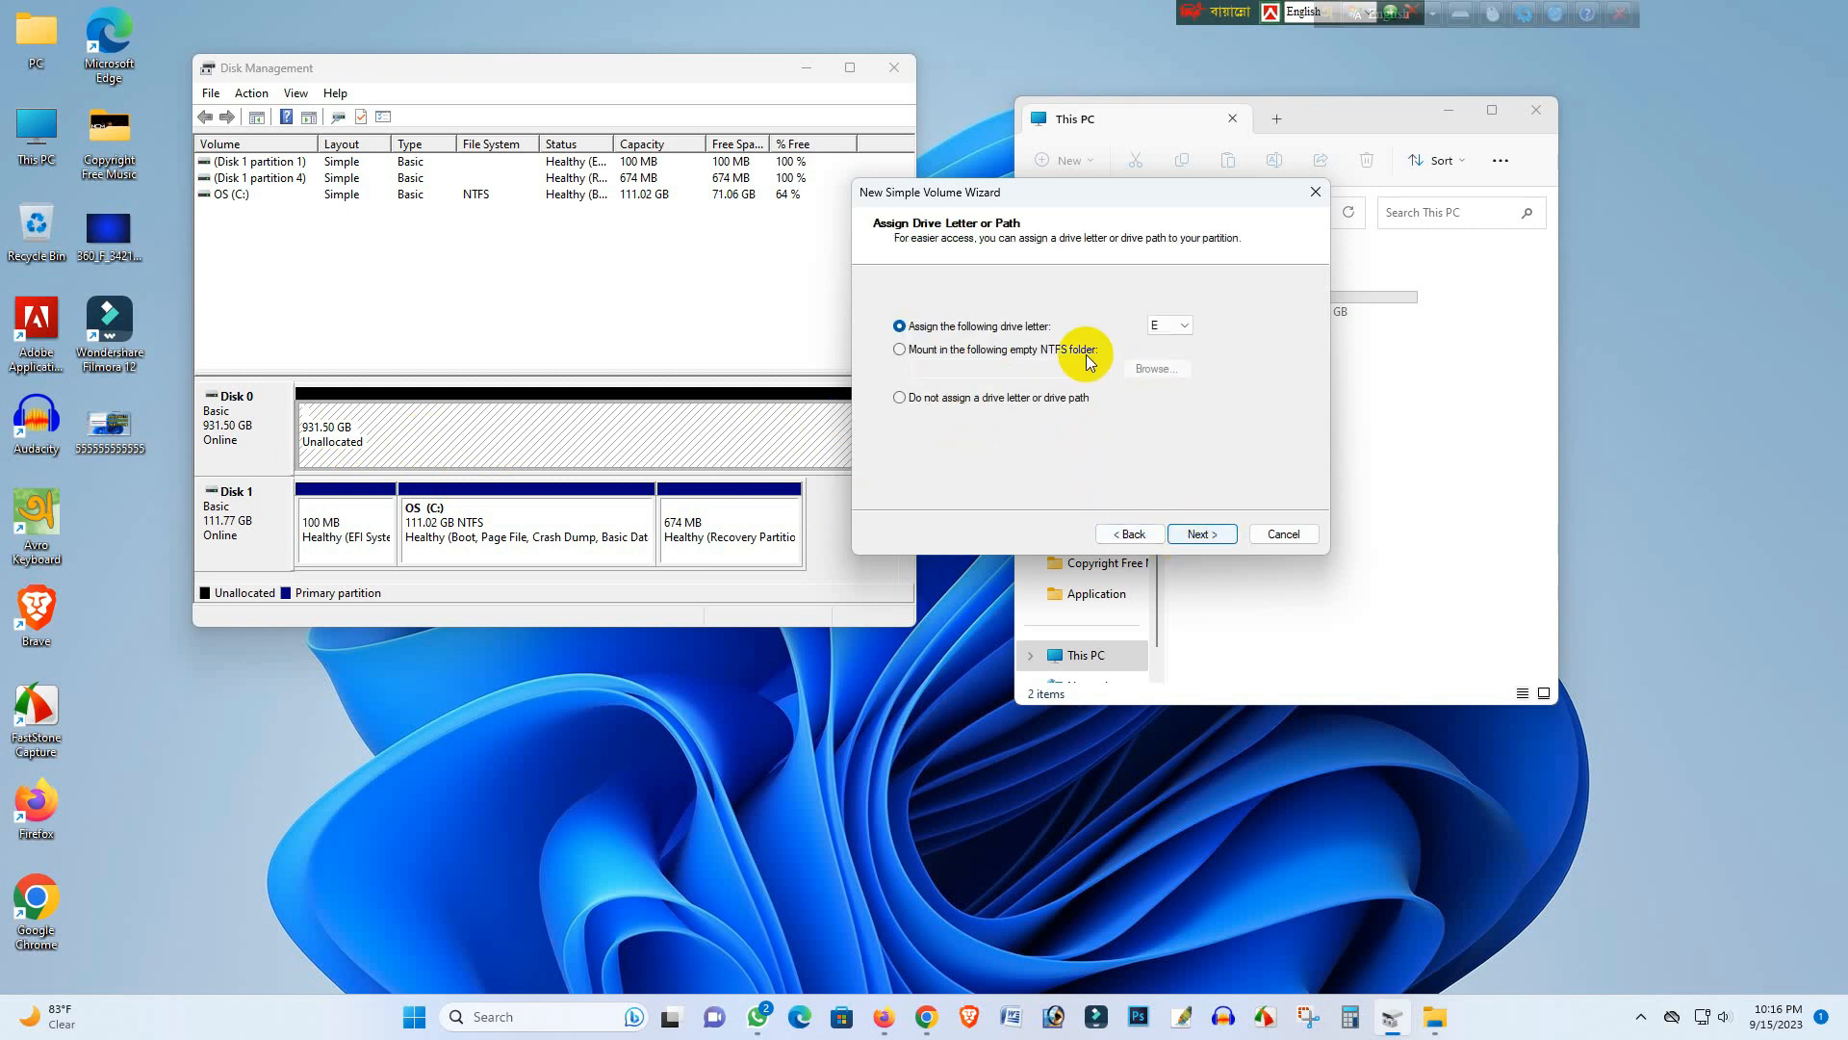
Review the available drive letters and assign letter E to the new volume.
{"action": "left_click_drag", "start_coordinate": [922, 196], "coordinate": [692, 194]}
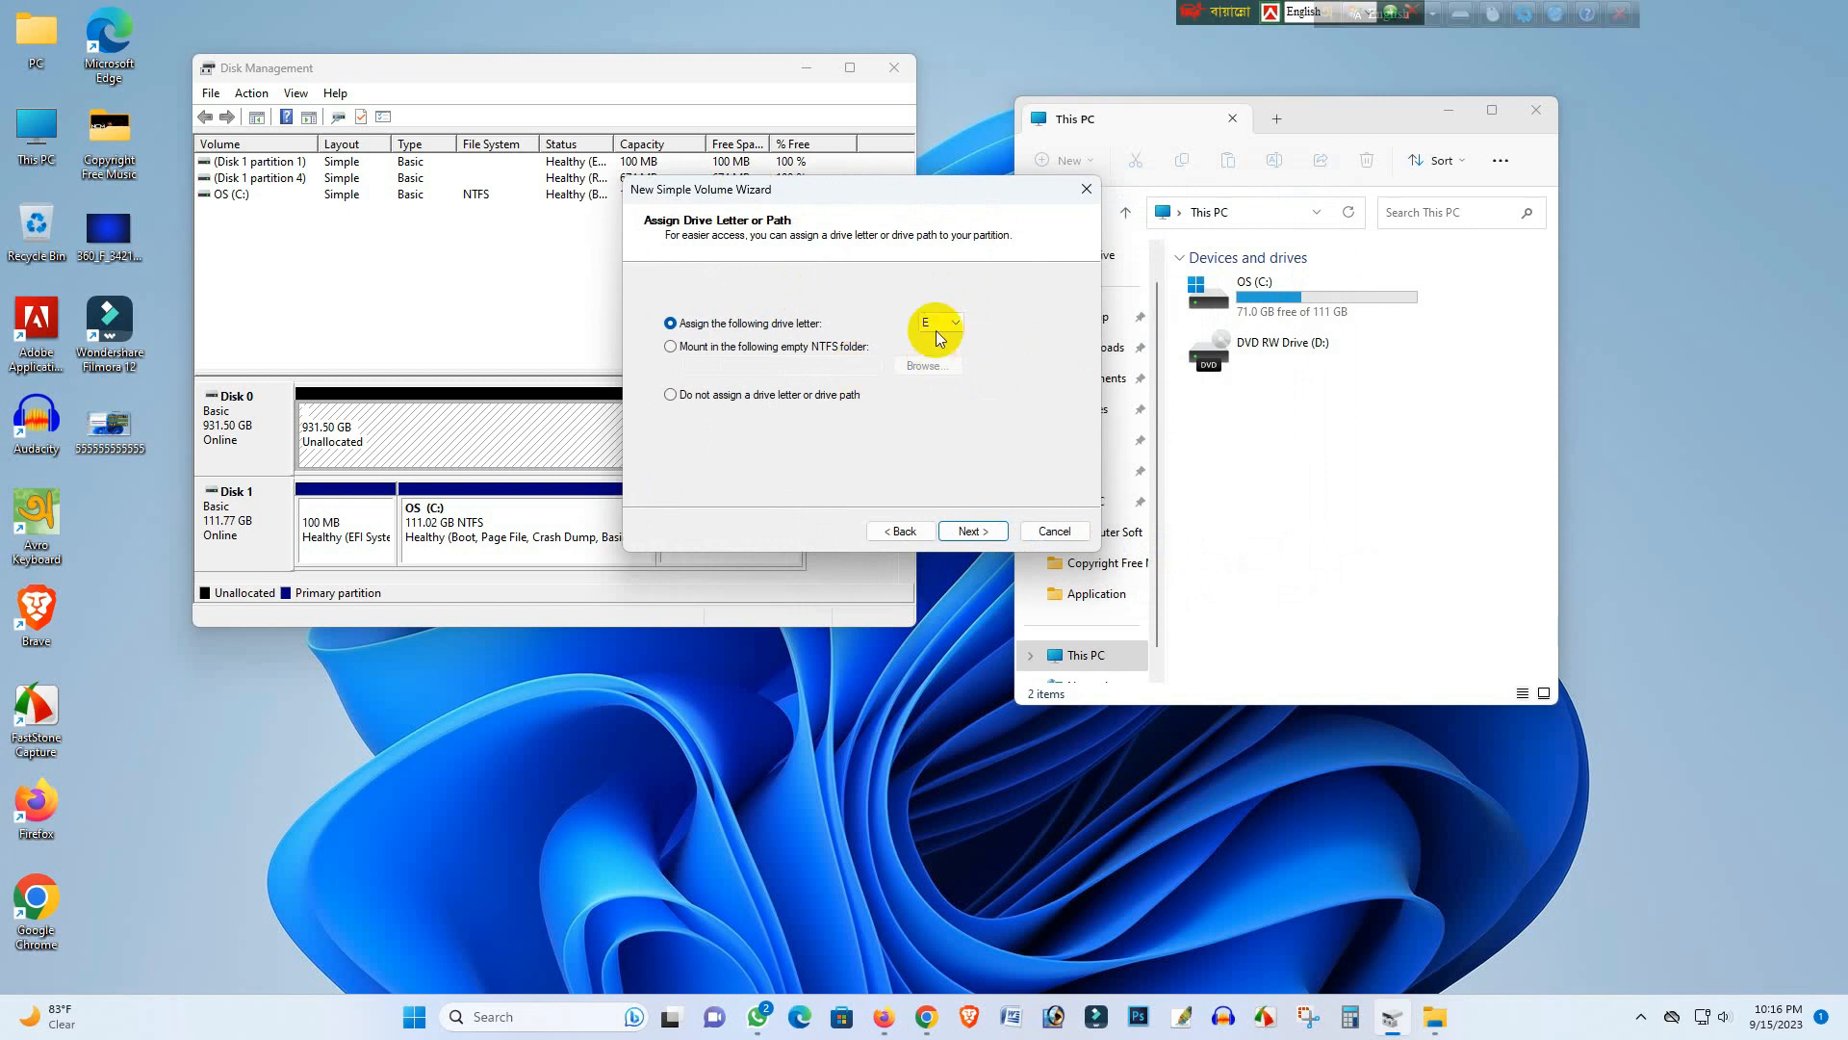
{"action": "left_click", "coordinate": [936, 326]}
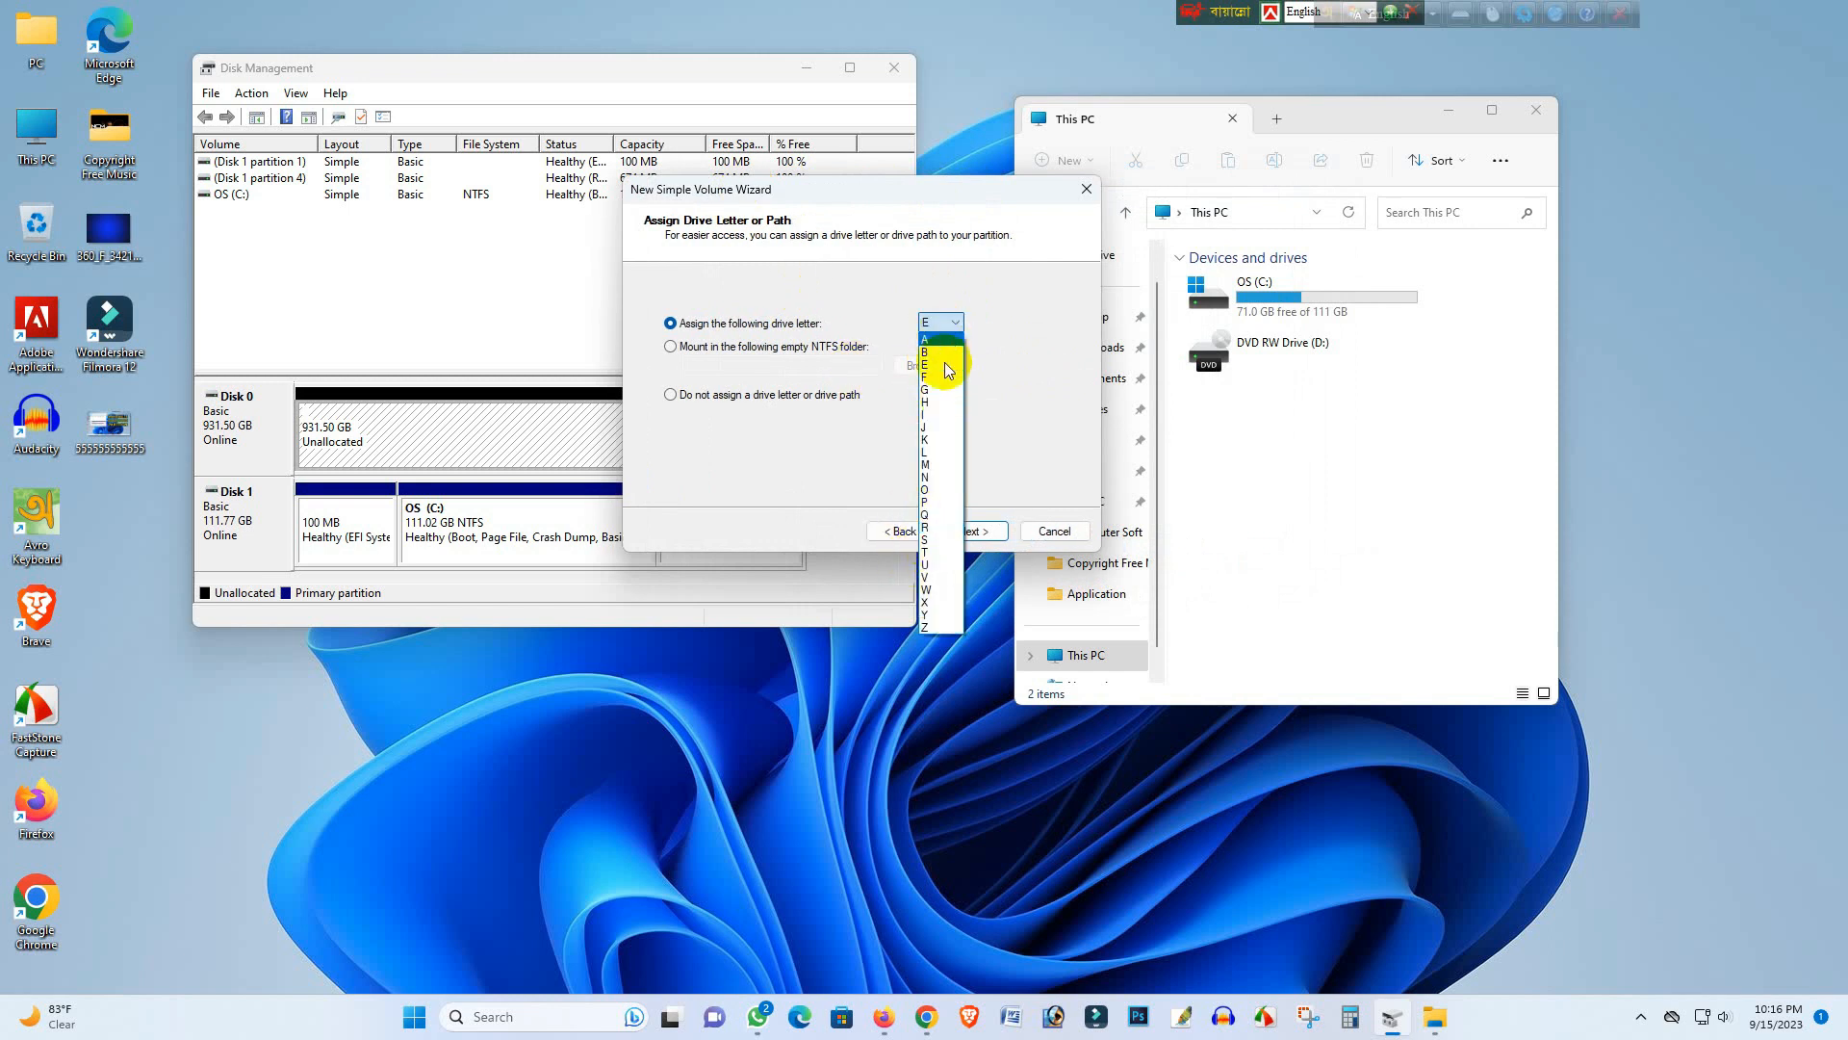
{"action": "left_click", "coordinate": [868, 200]}
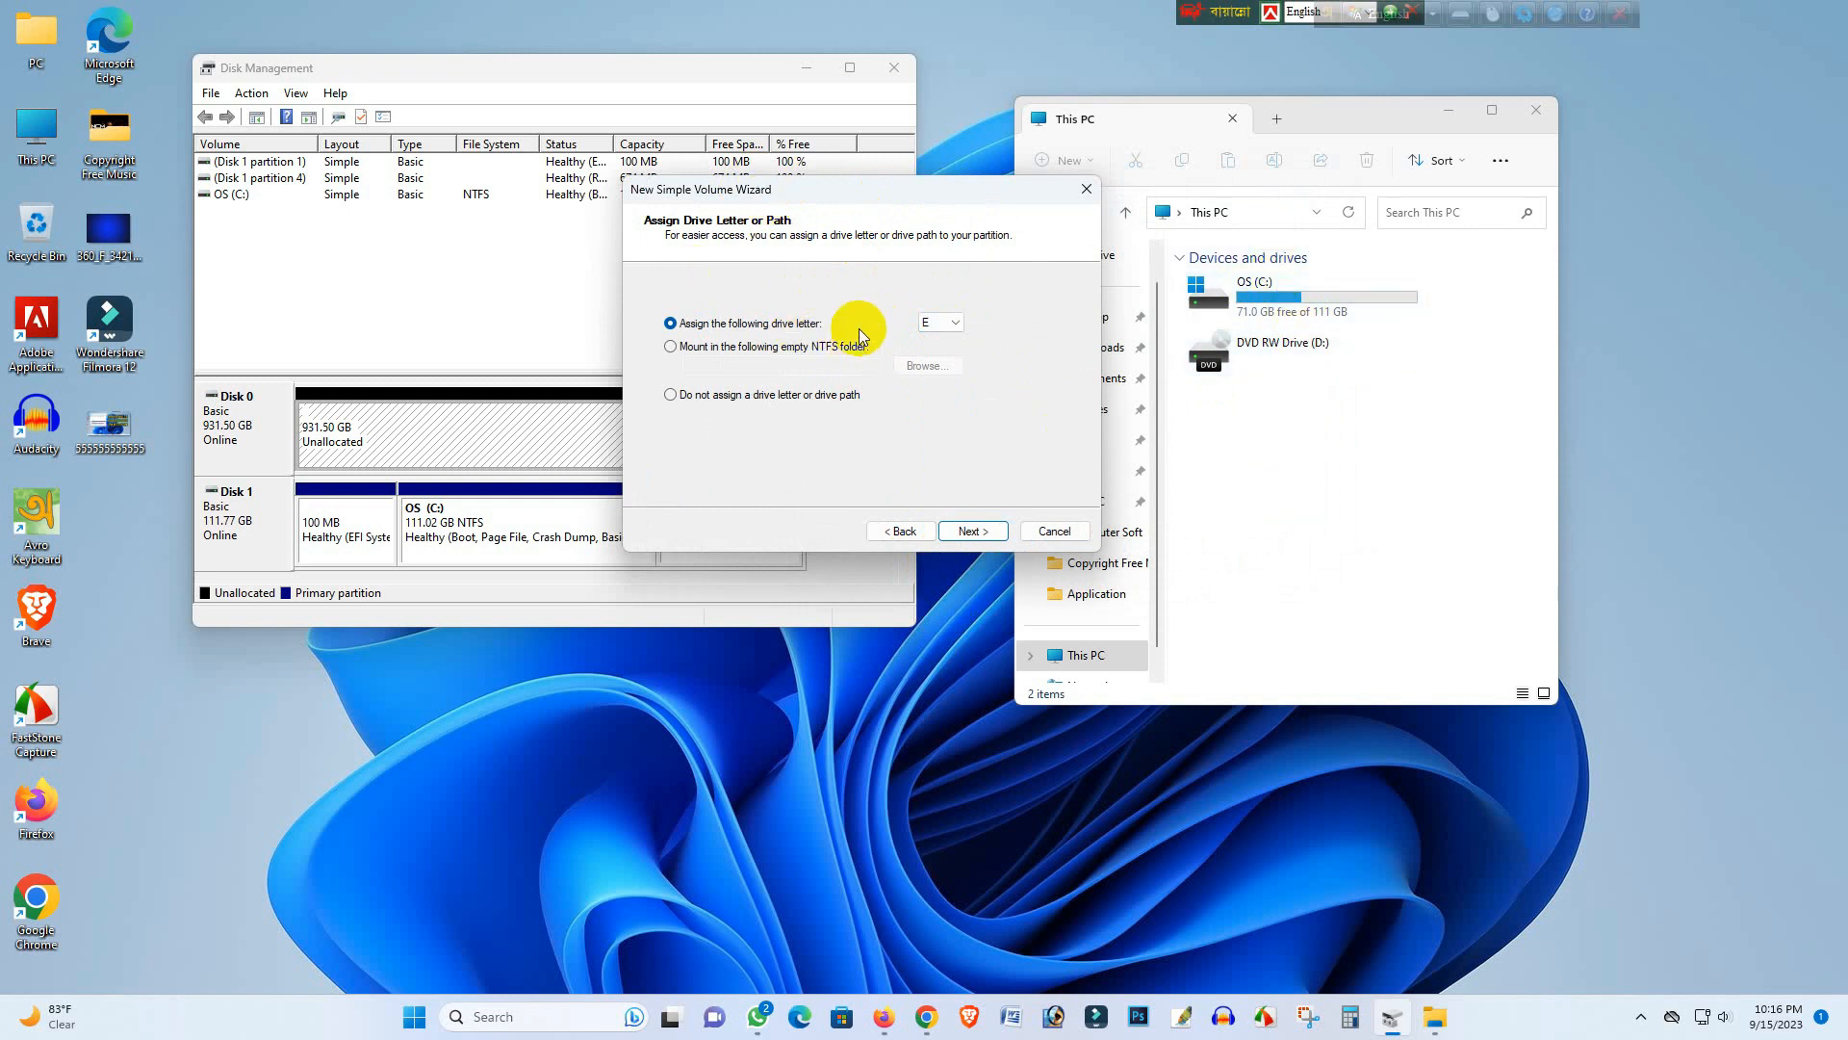
{"action": "left_click_drag", "start_coordinate": [766, 188], "coordinate": [1290, 325]}
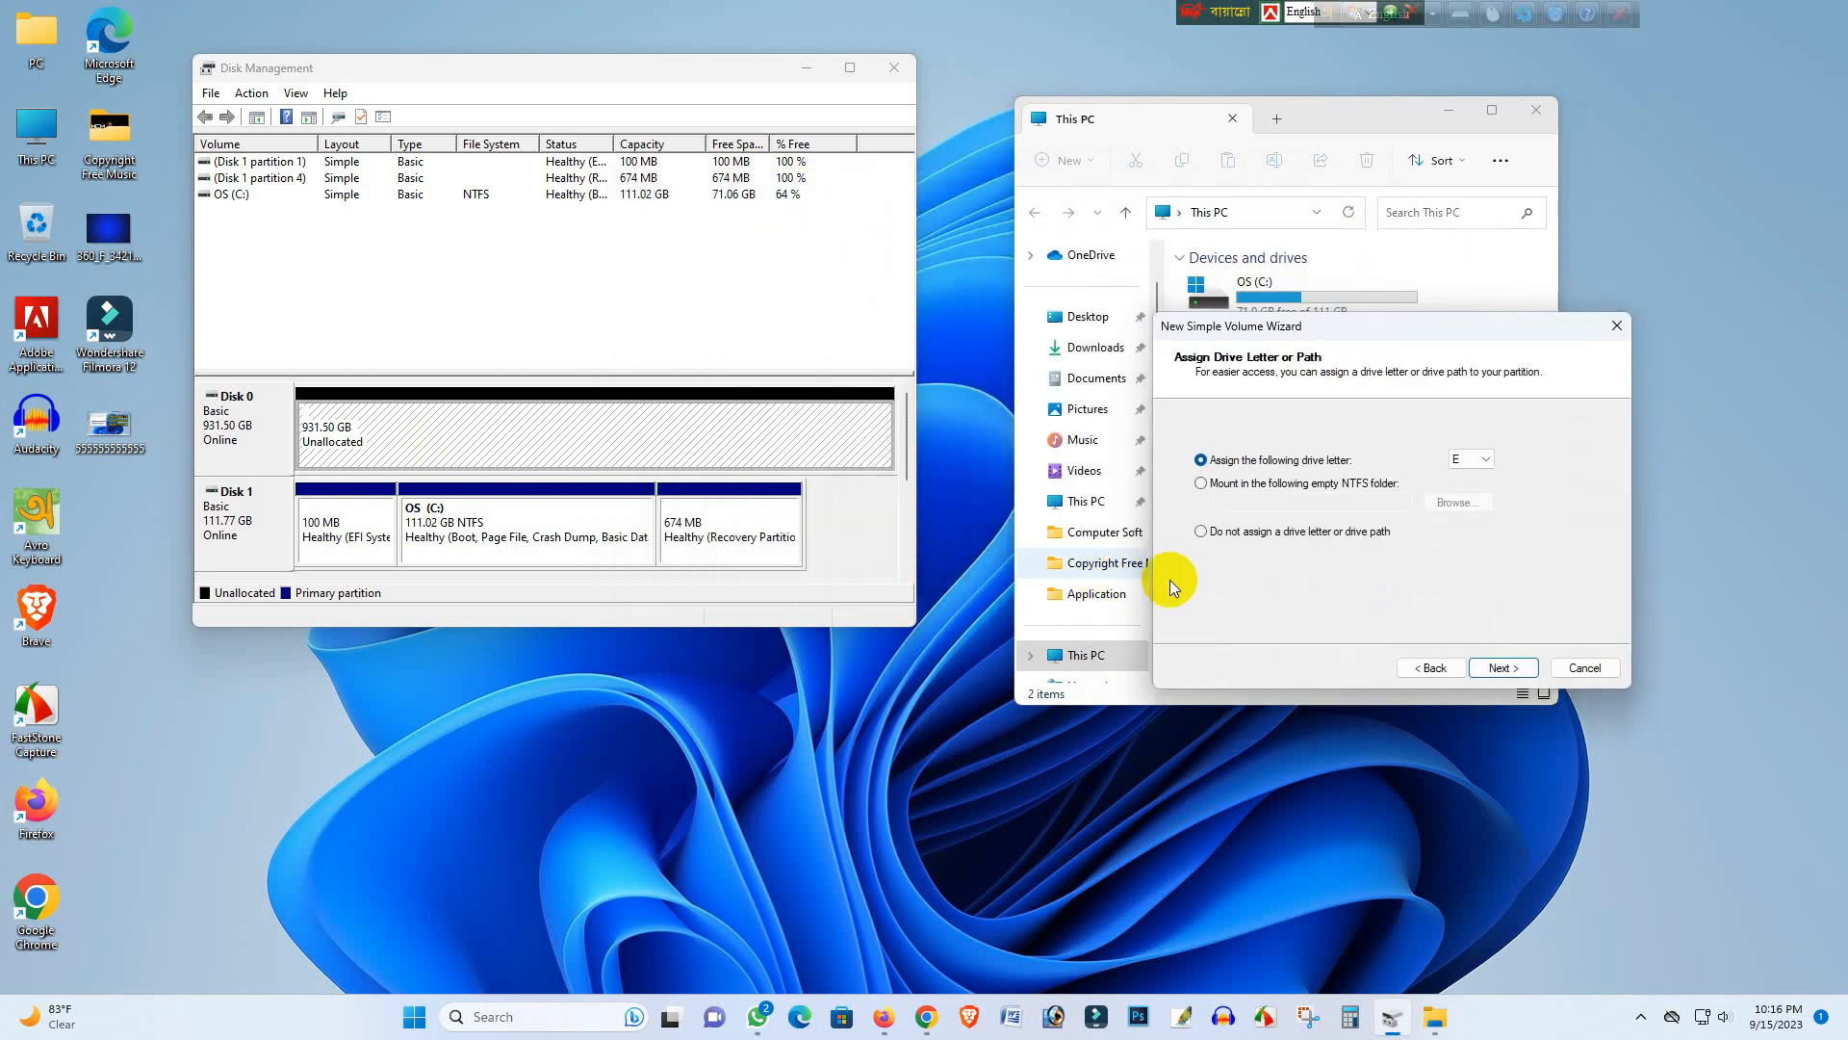
{"action": "left_click", "coordinate": [1471, 460]}
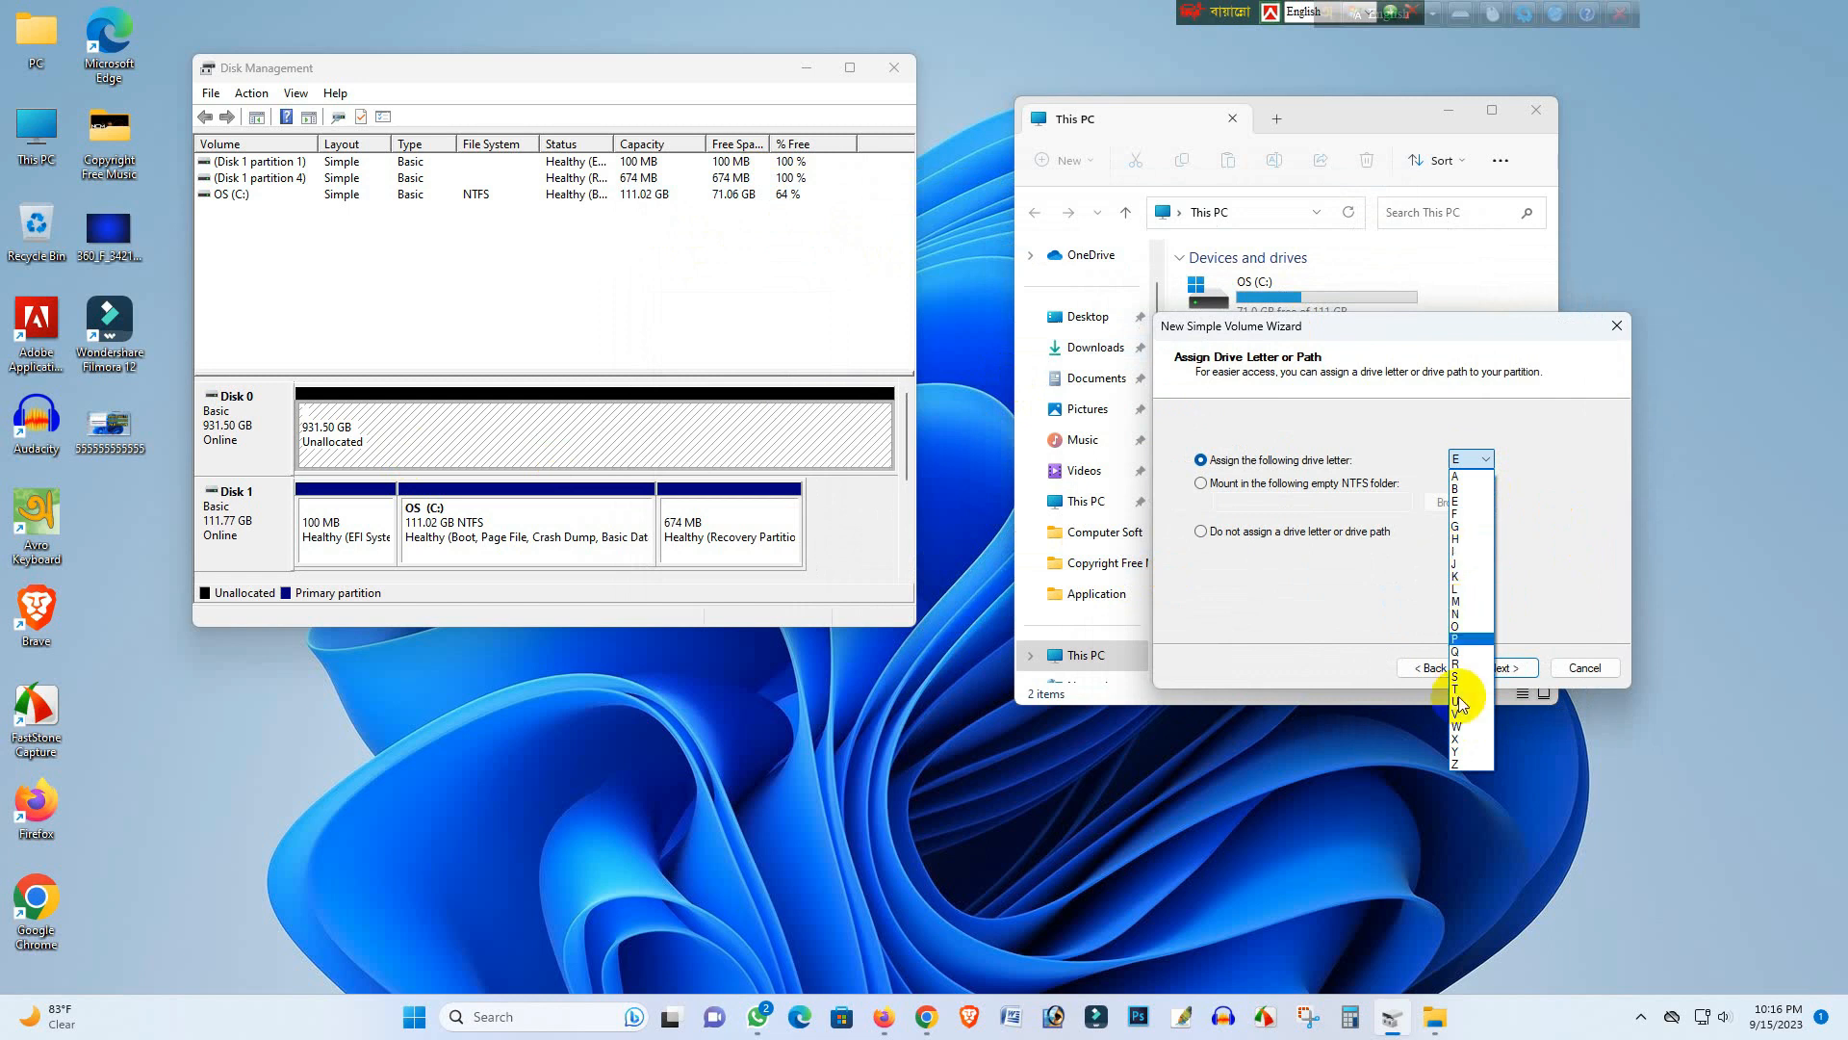
{"action": "left_click", "coordinate": [1338, 589]}
{"action": "left_click_drag", "start_coordinate": [1327, 339], "coordinate": [850, 192]}
{"action": "left_click", "coordinate": [972, 539]}
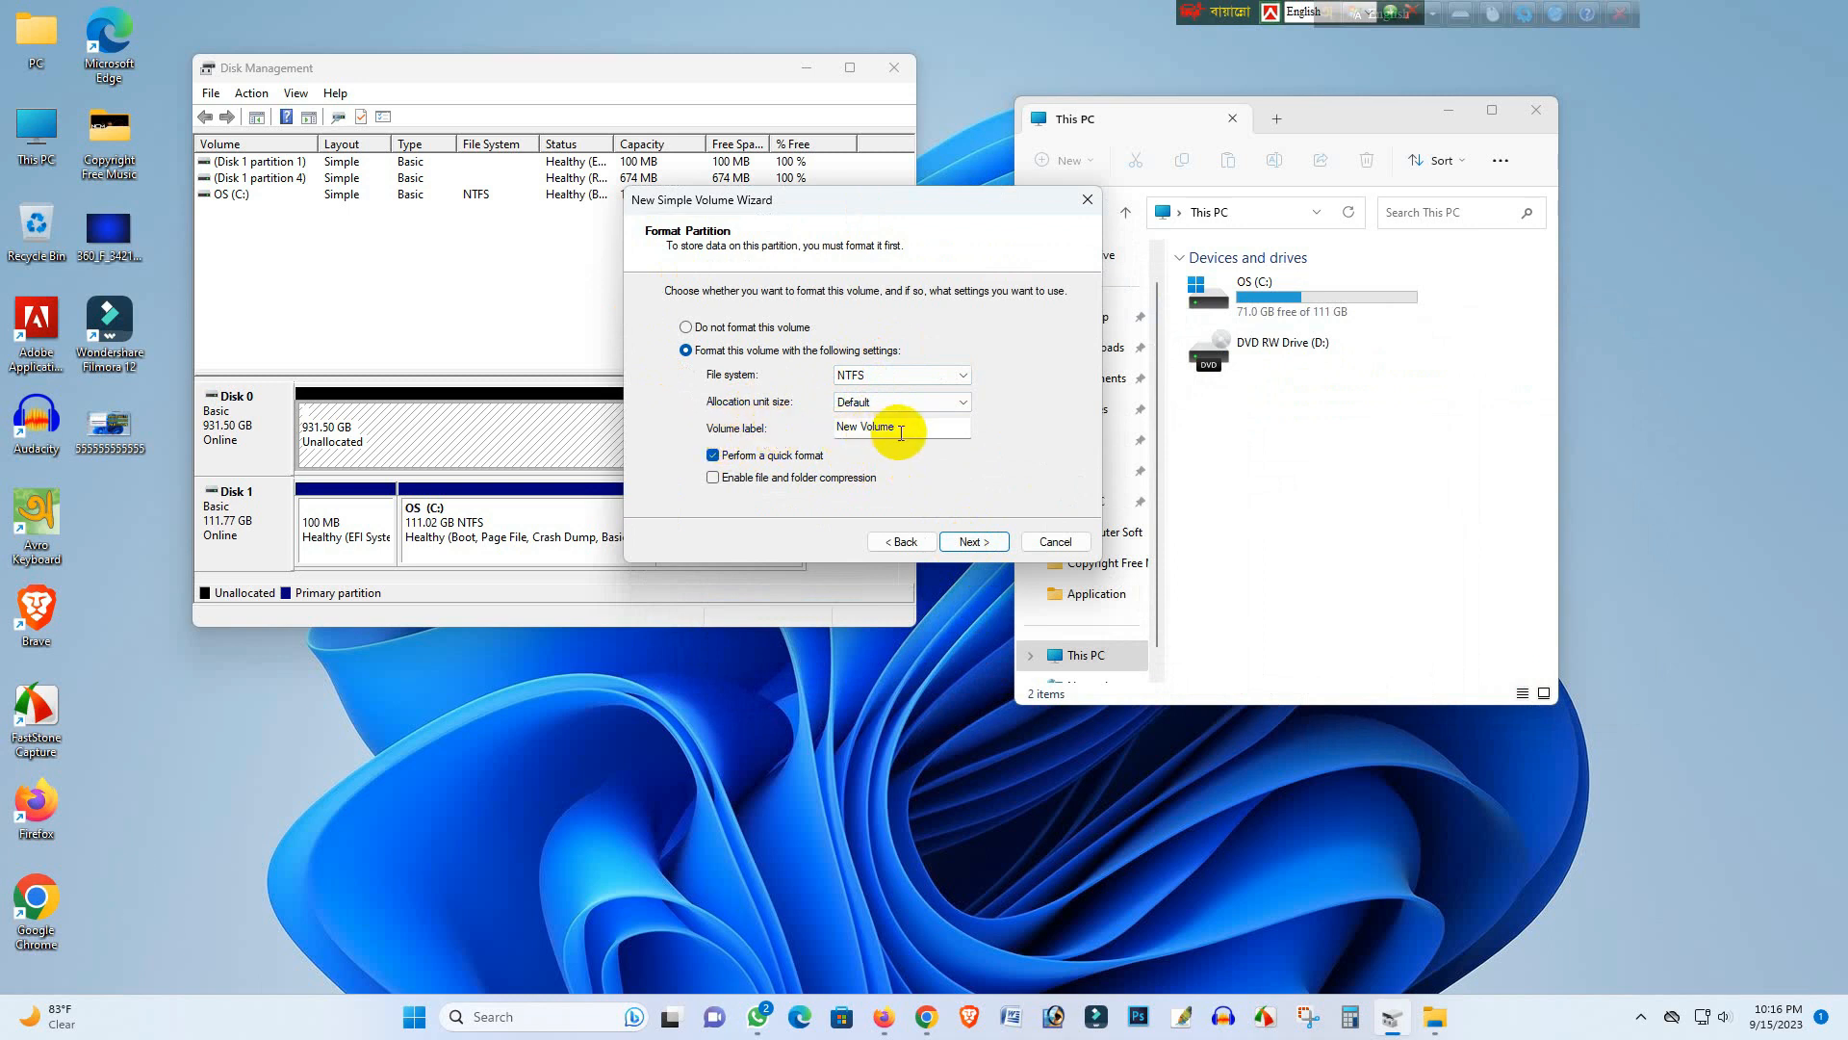
Label the volume PARSONAL, keep NTFS with quick format, and finish creating it.
{"action": "left_click_drag", "start_coordinate": [870, 429], "coordinate": [814, 425]}
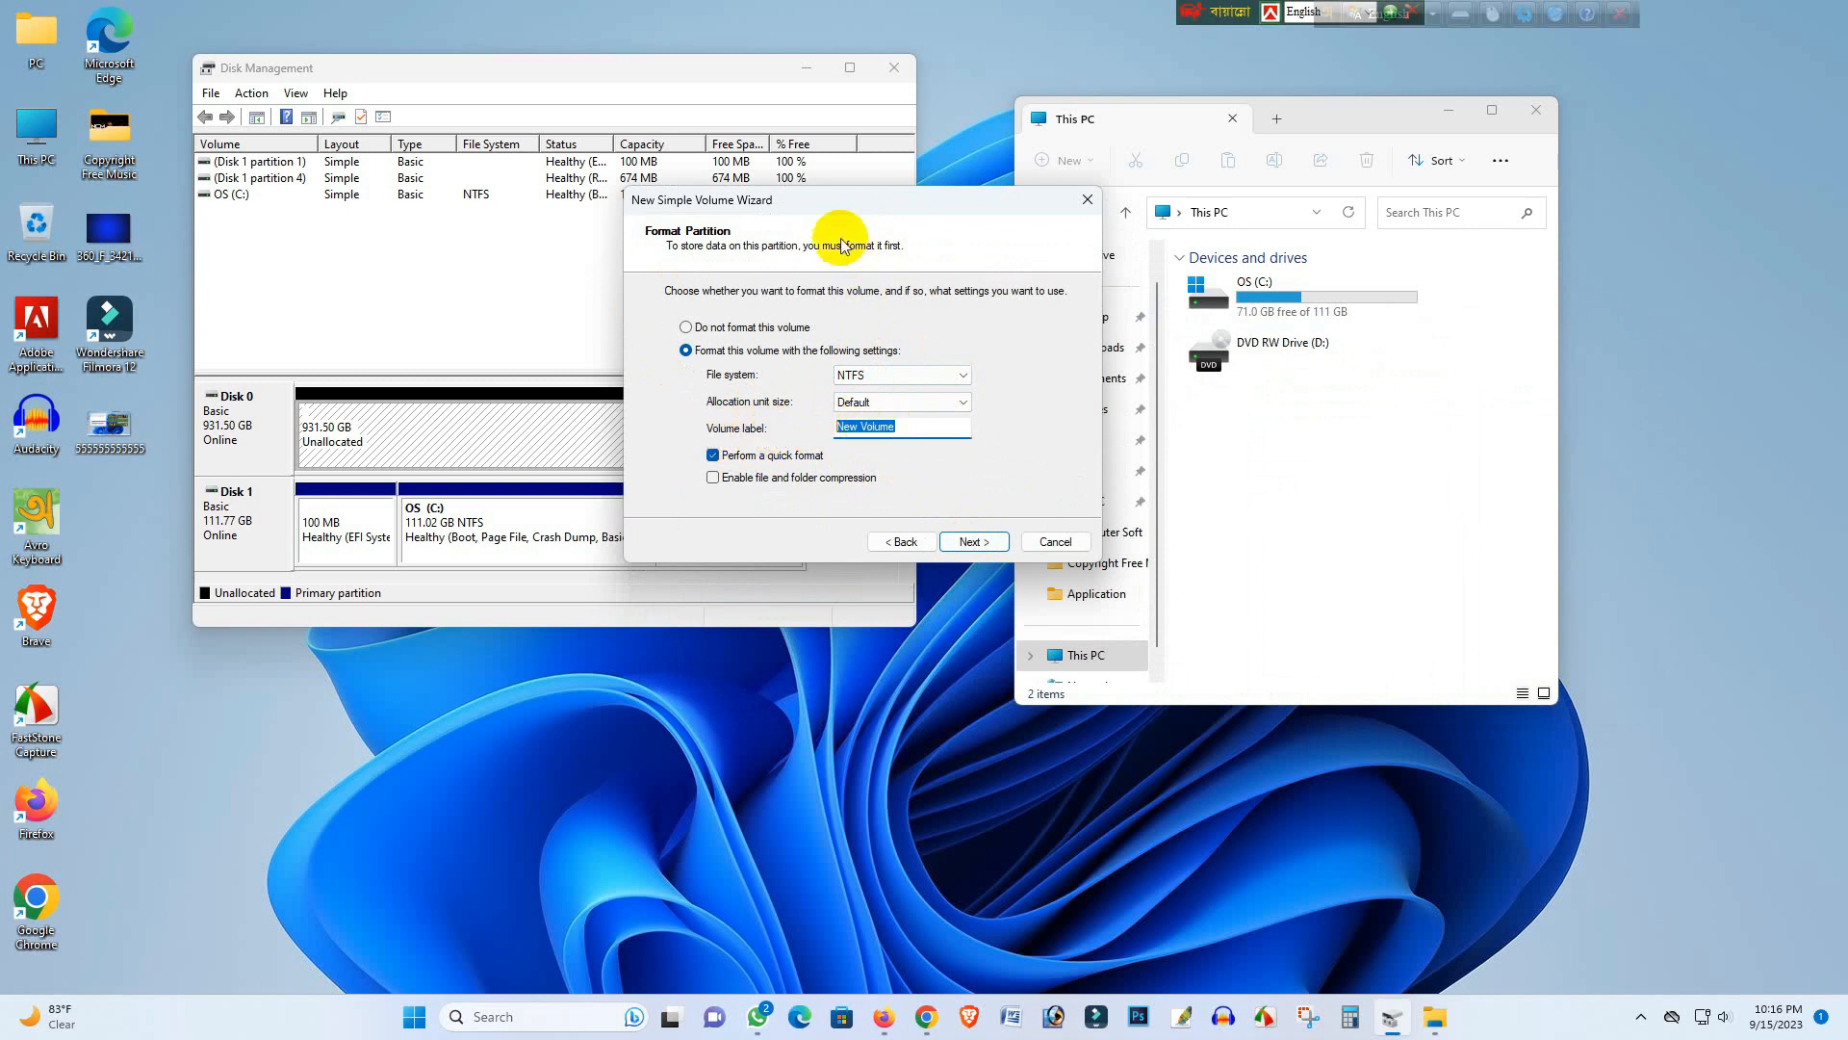
{"action": "left_click_drag", "start_coordinate": [807, 197], "coordinate": [748, 175]}
{"action": "left_click", "coordinate": [862, 405]}
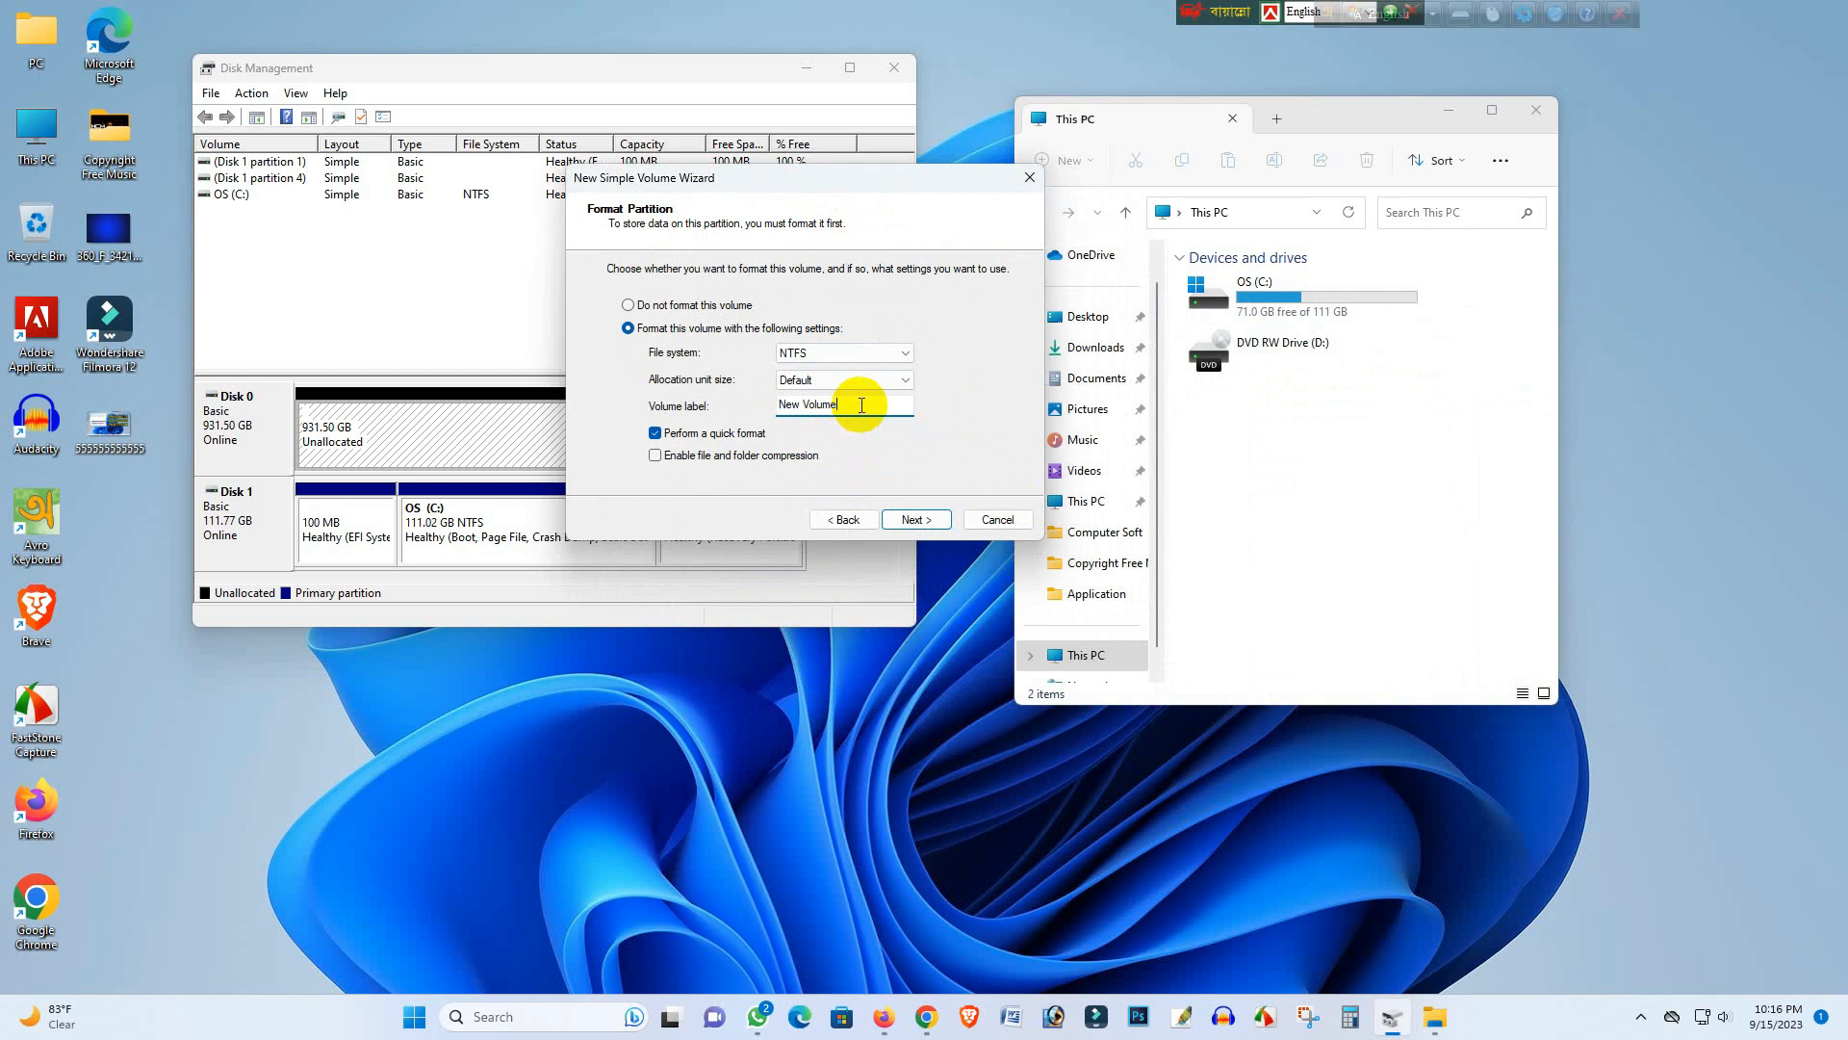
{"action": "left_click_drag", "start_coordinate": [862, 405], "coordinate": [757, 404]}
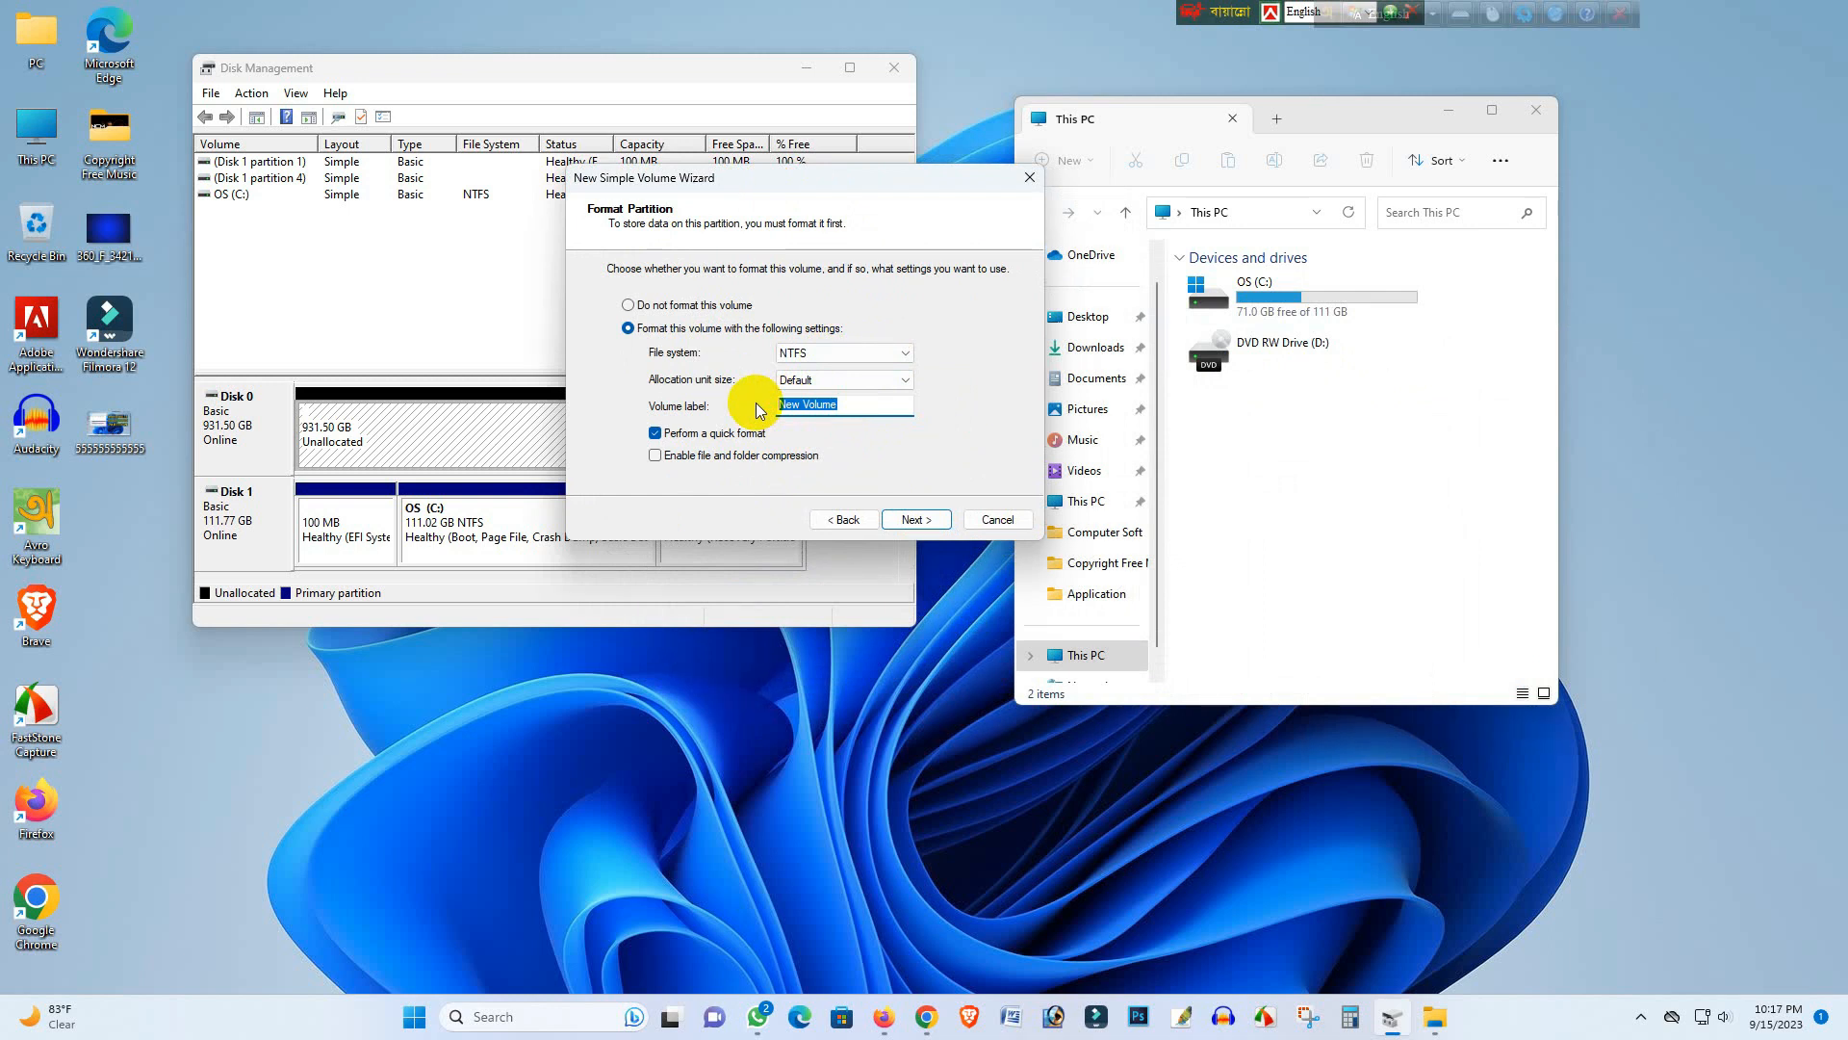
{"action": "type", "text": "PARSONAL"}
{"action": "left_click", "coordinate": [915, 518]}
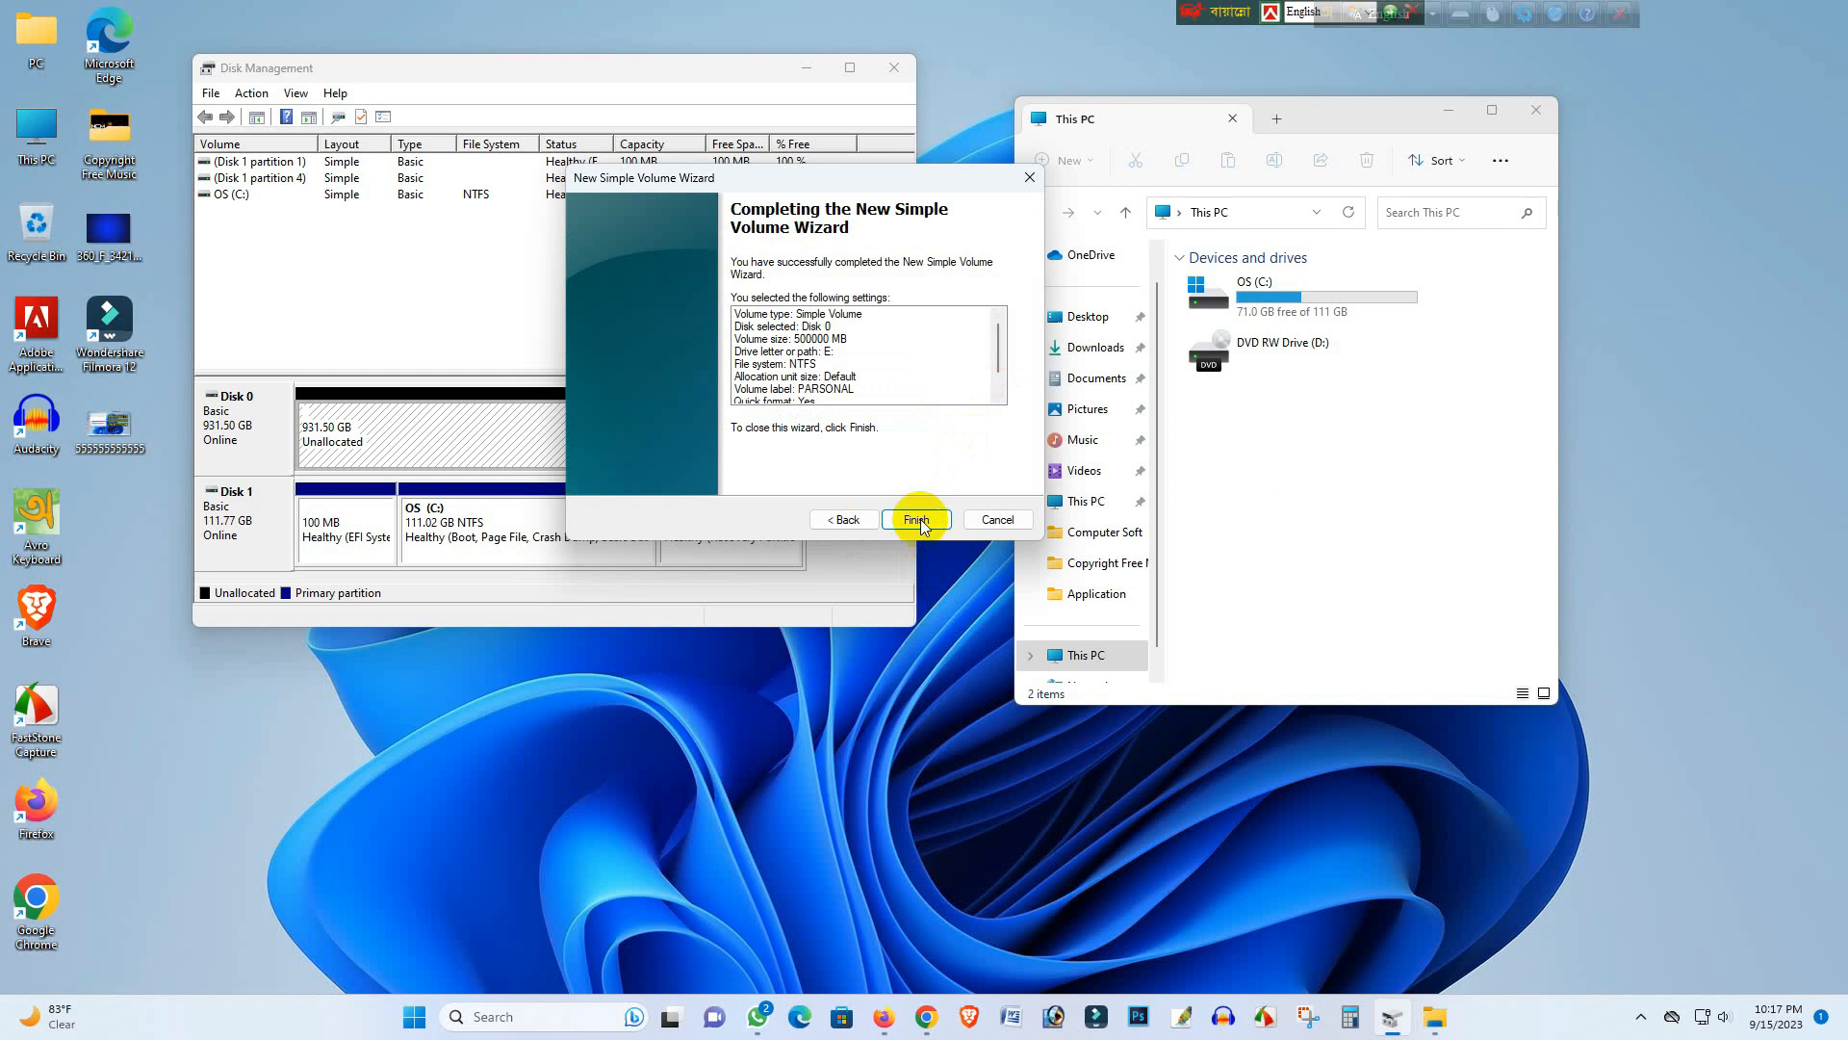
{"action": "left_click", "coordinate": [917, 519]}
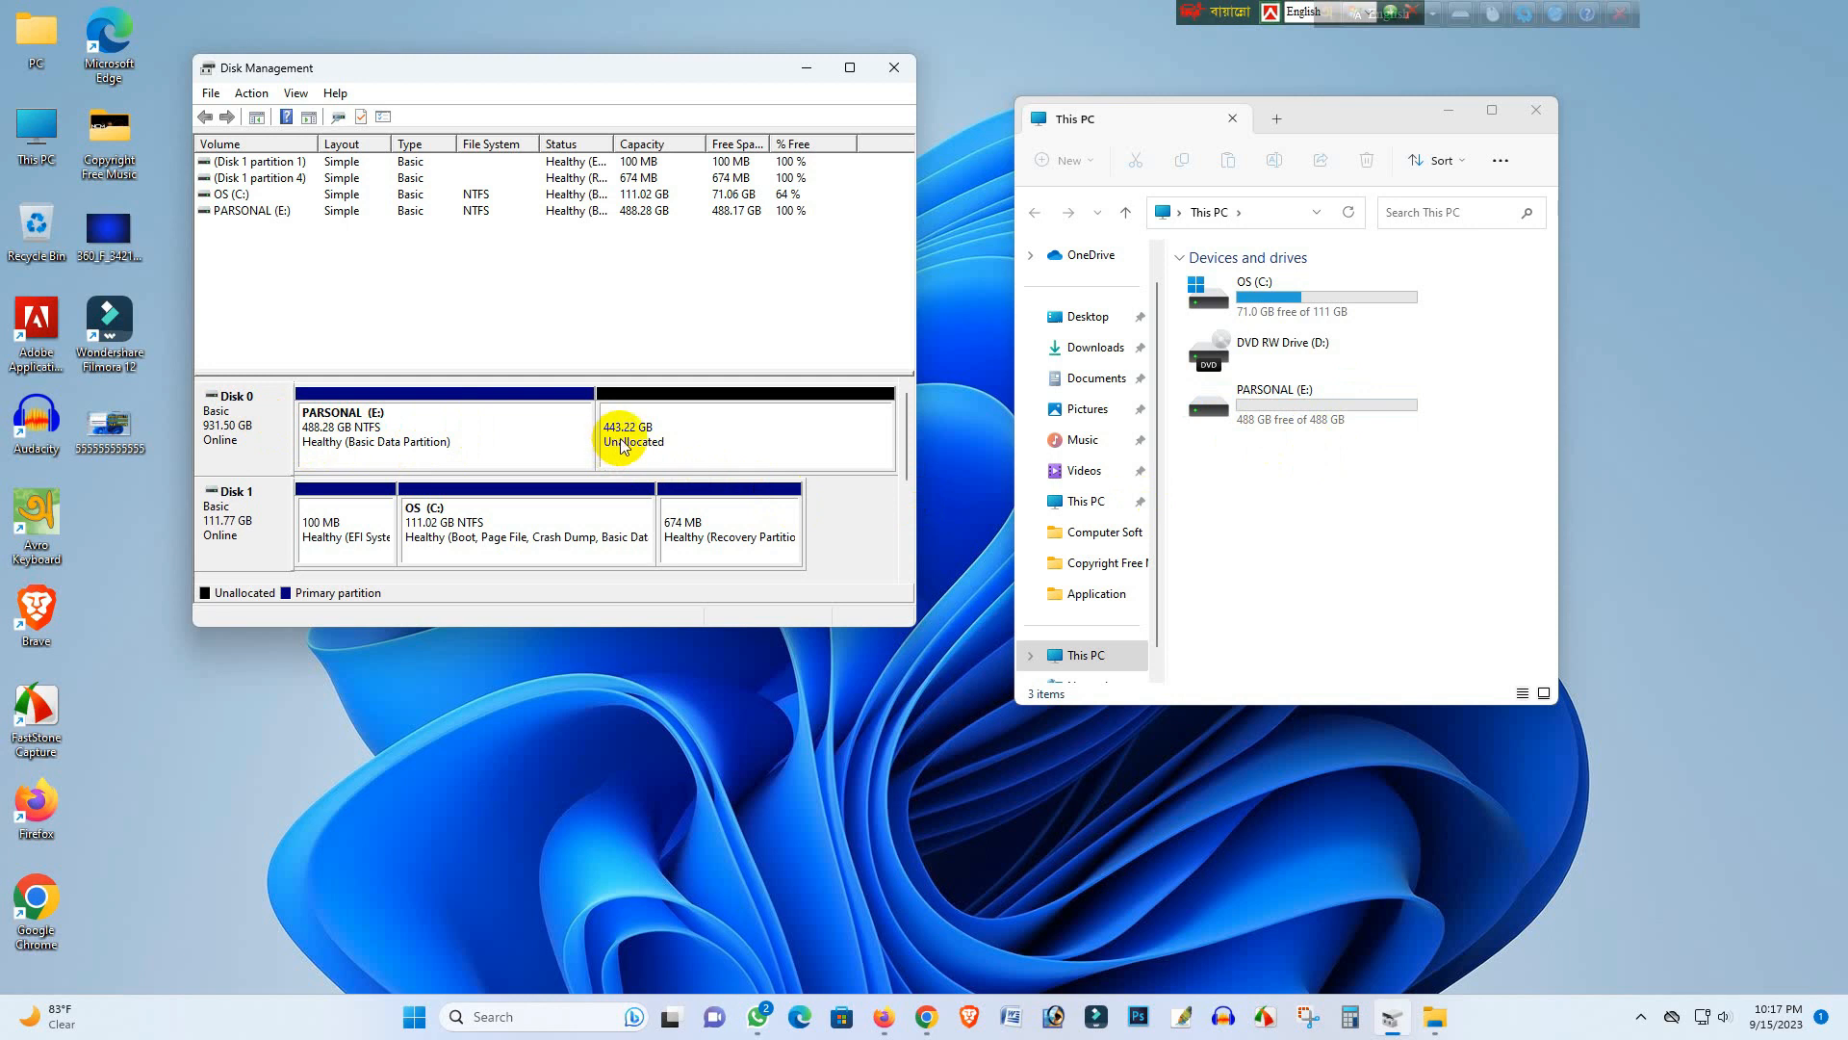
{"action": "left_click", "coordinate": [672, 433]}
{"action": "right_click", "coordinate": [672, 434]}
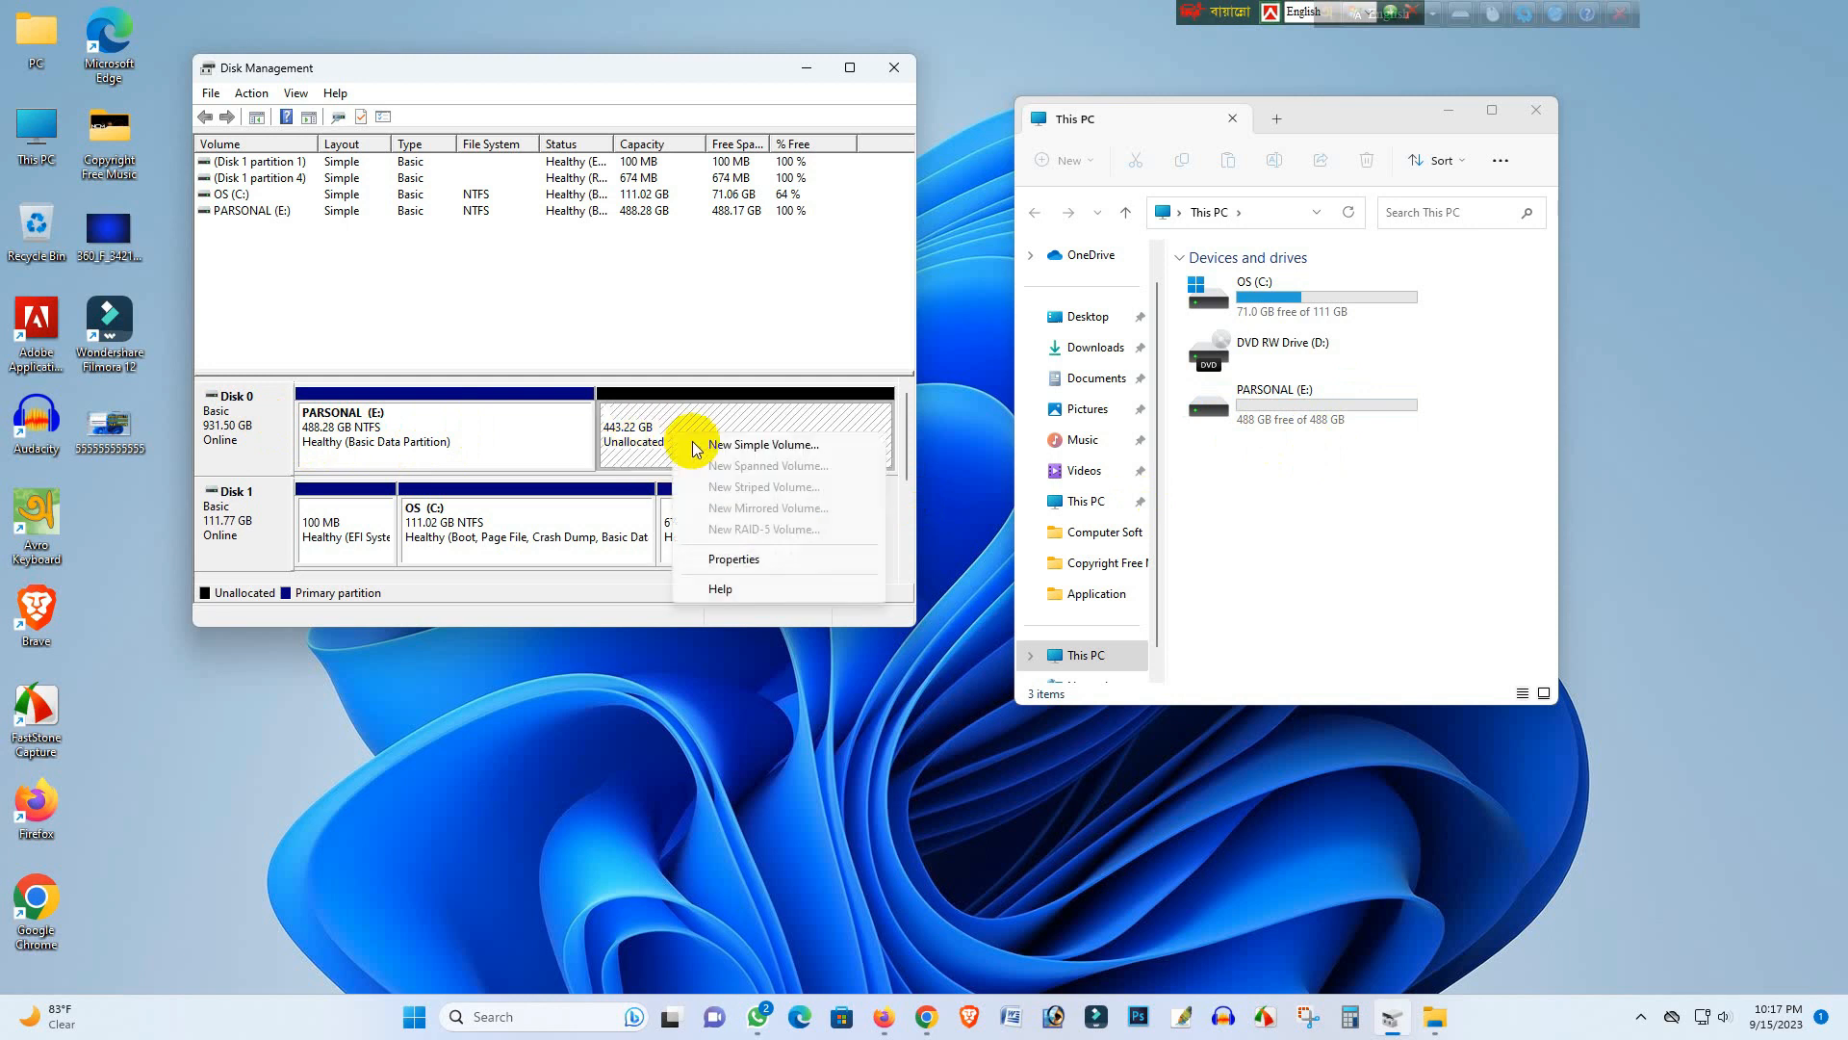
{"action": "left_click", "coordinate": [713, 440]}
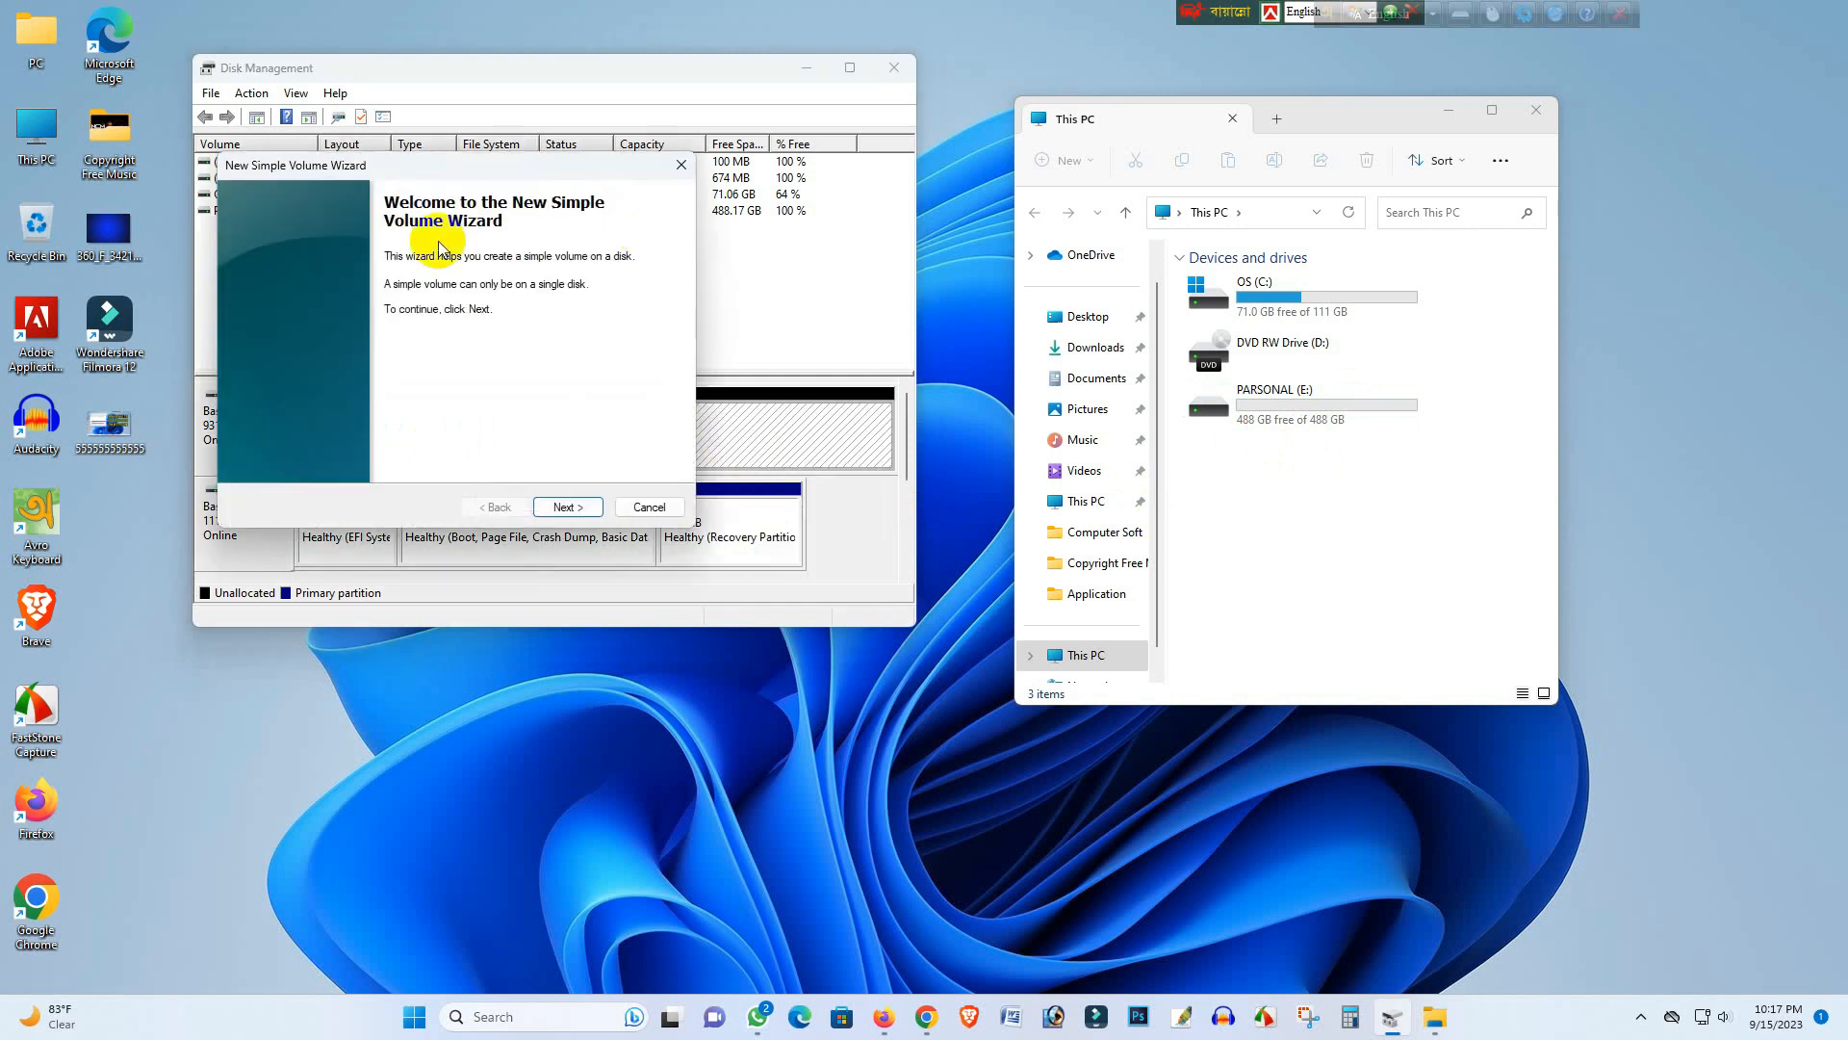
{"action": "left_click", "coordinate": [681, 165]}
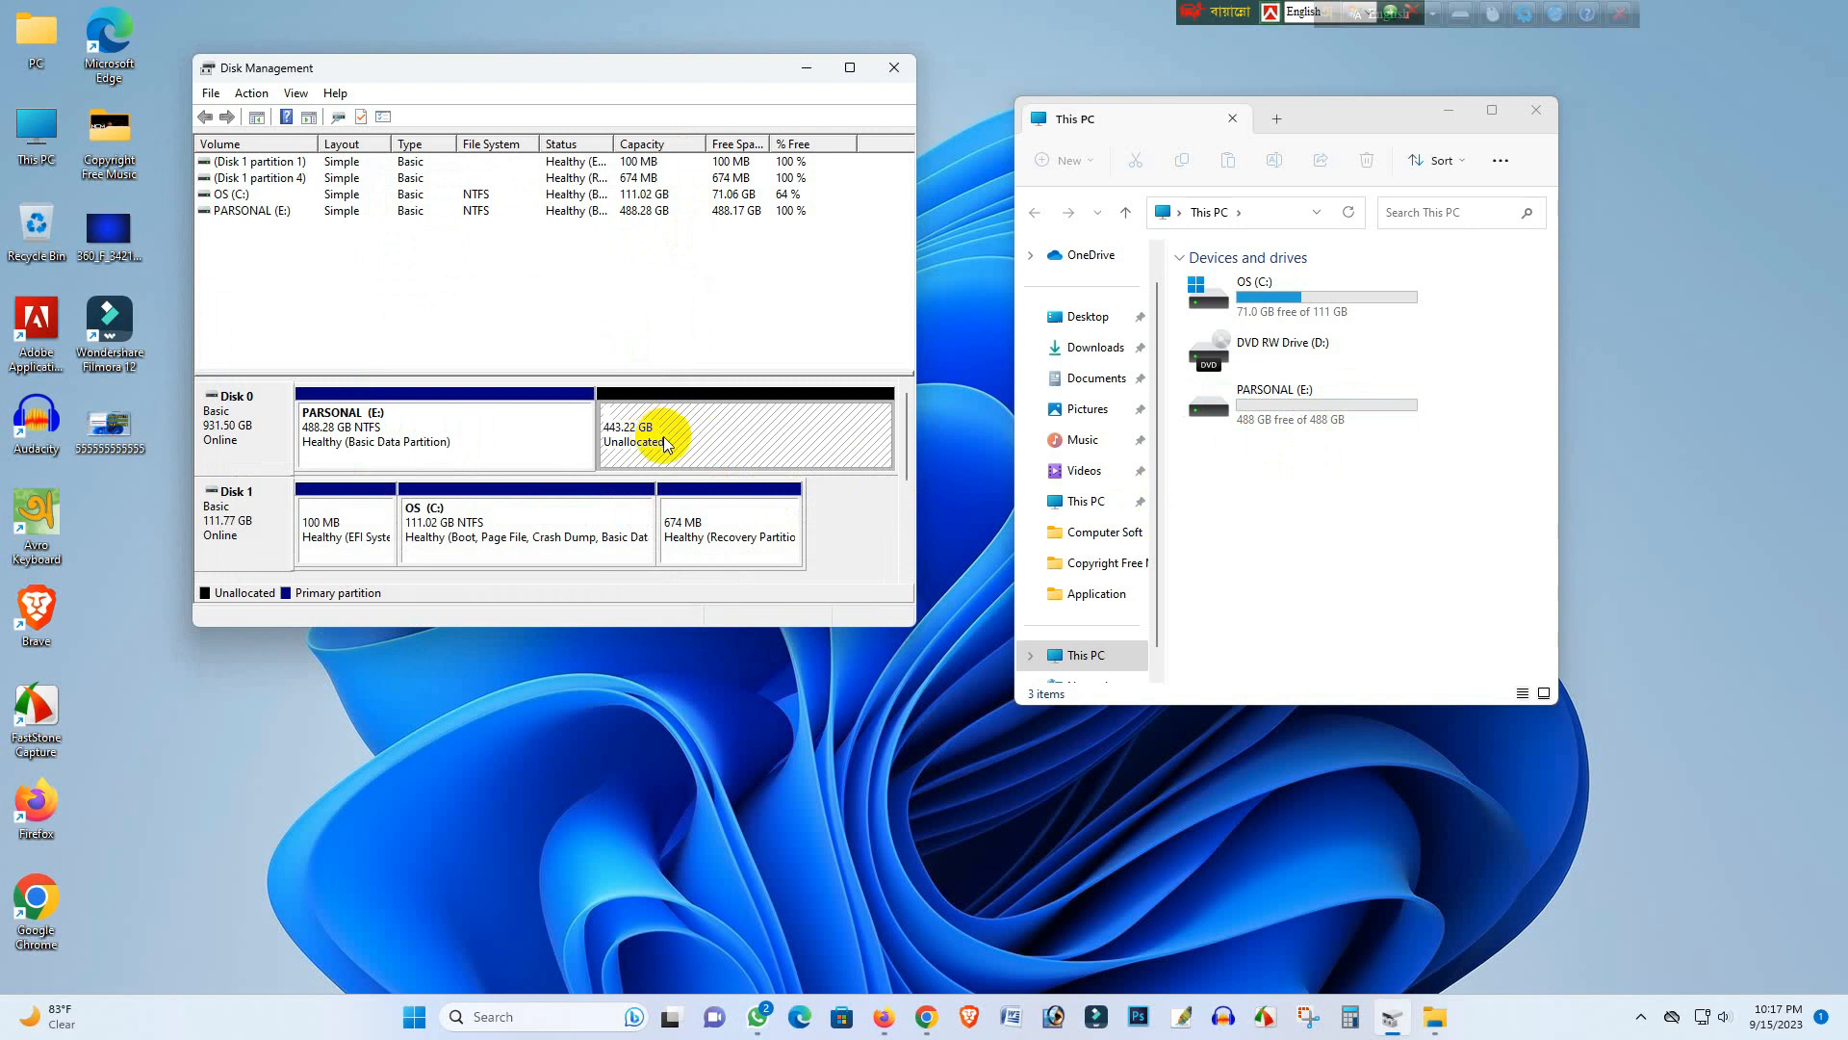
Start a new simple volume in Disk 0's remaining unallocated space and keep the full size of 453852 MB.
{"action": "right_click", "coordinate": [660, 439]}
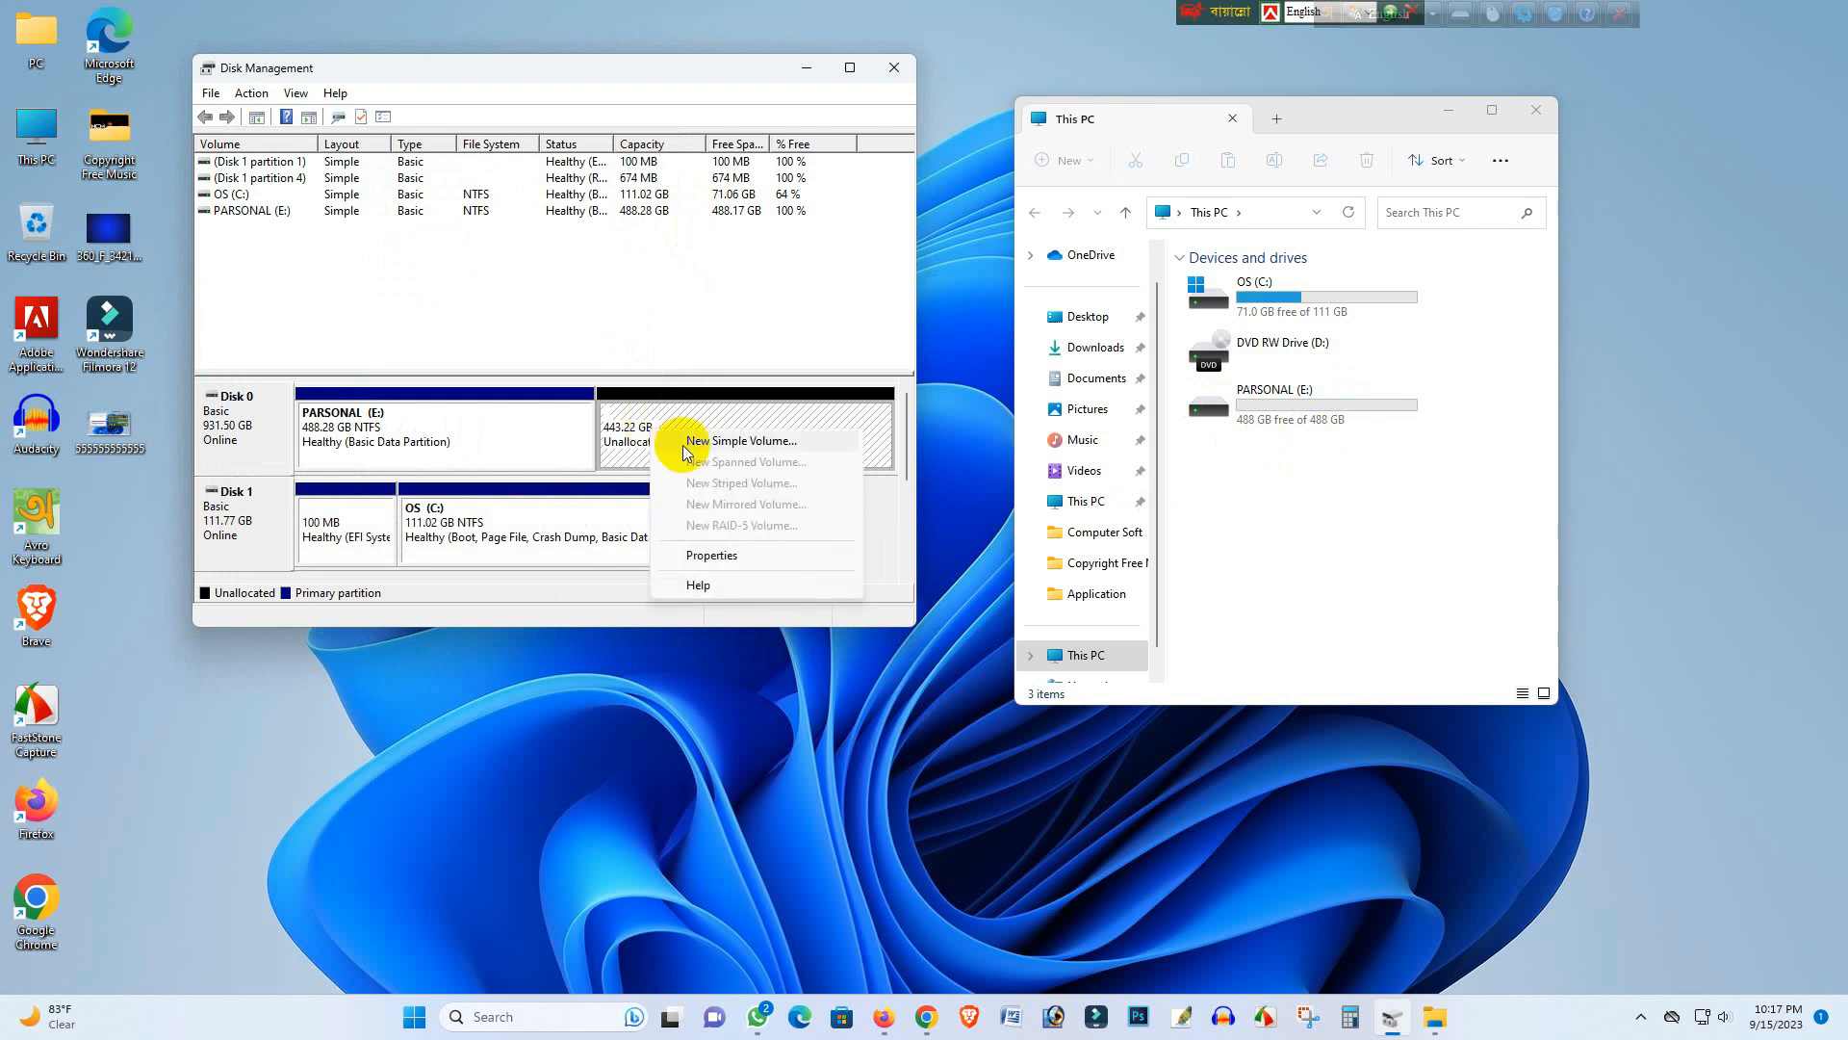
{"action": "left_click", "coordinate": [746, 442]}
{"action": "left_click", "coordinate": [566, 507]}
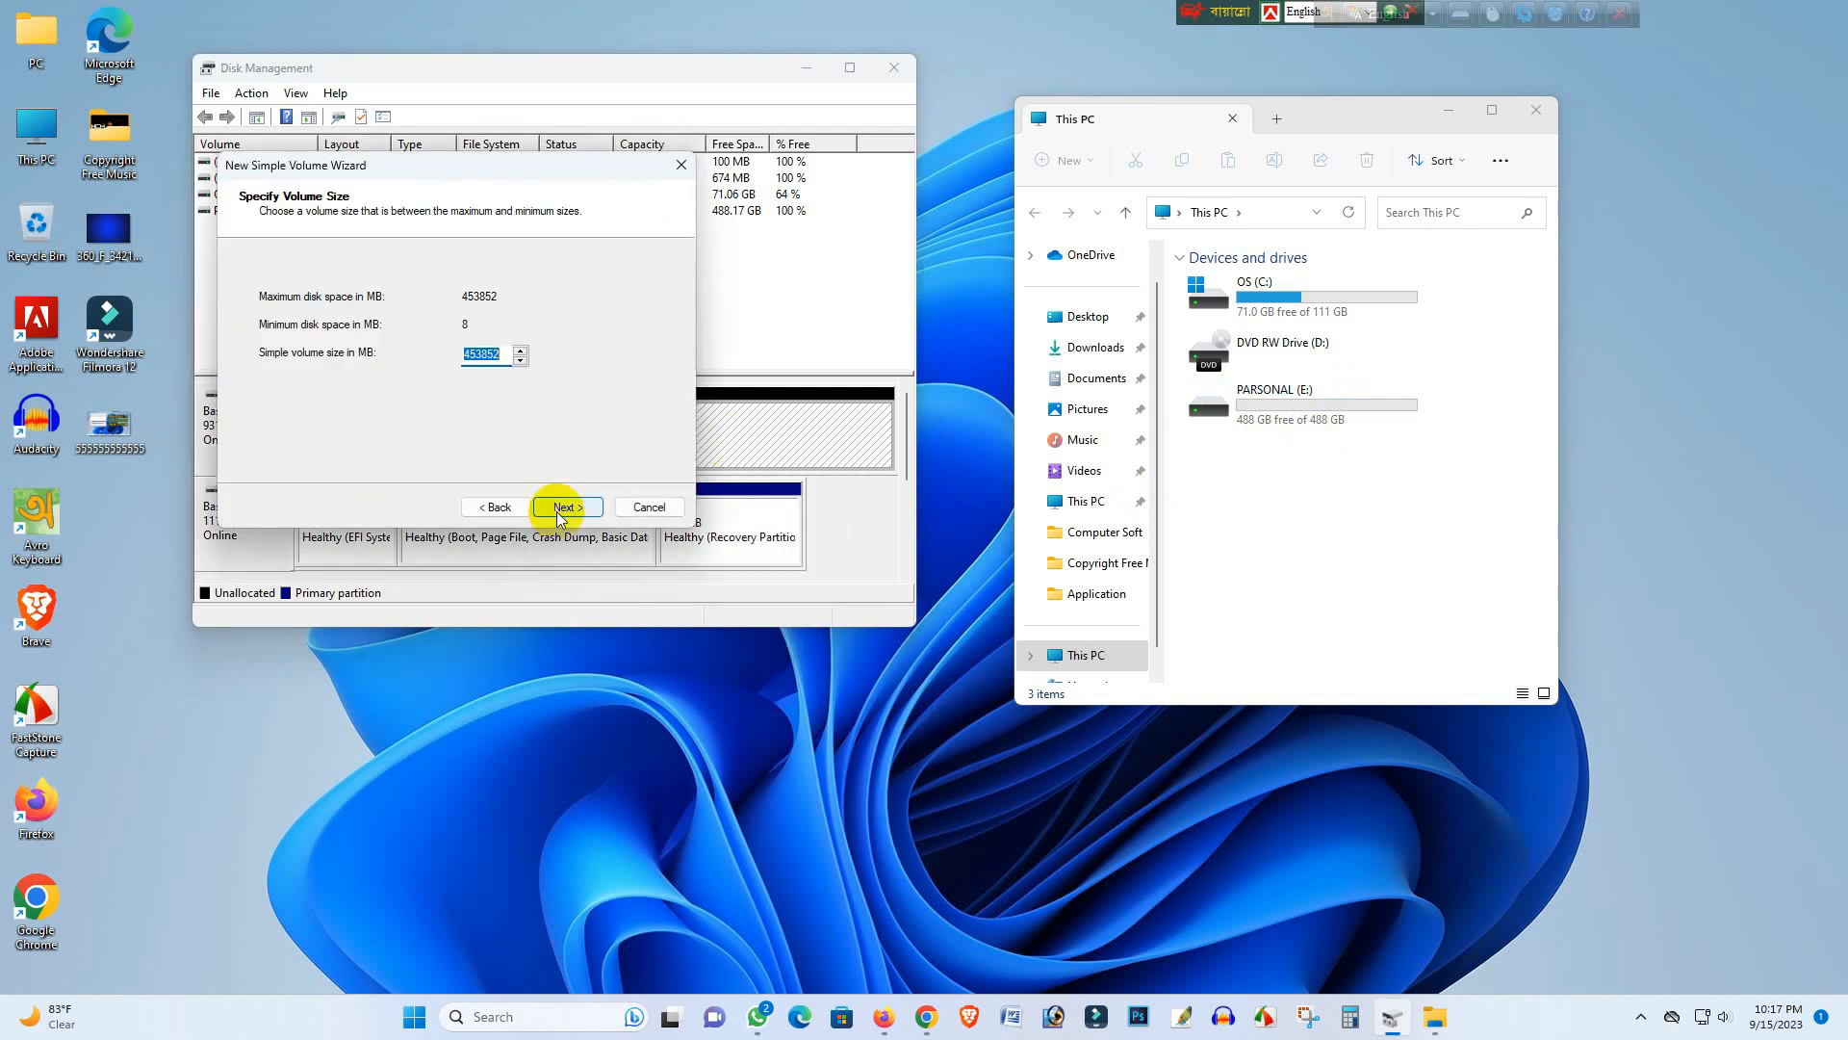
{"action": "left_click_drag", "start_coordinate": [450, 166], "coordinate": [819, 186]}
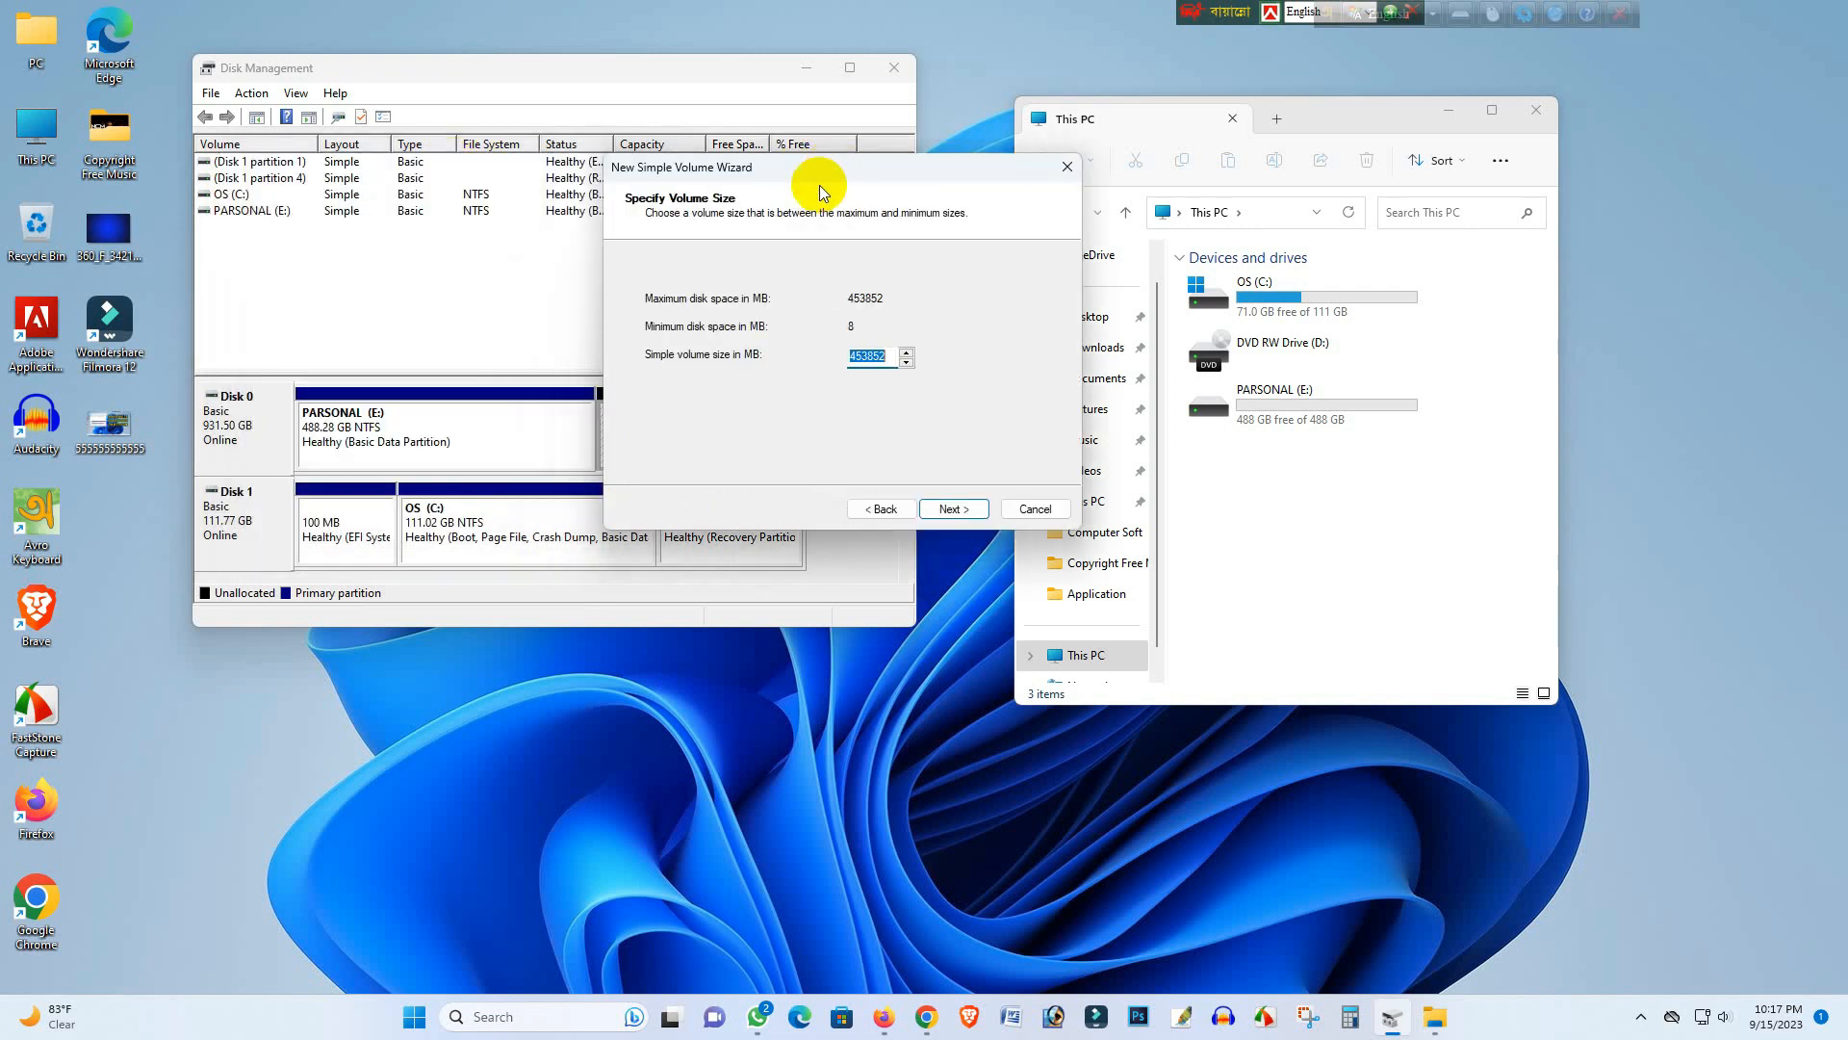
{"action": "left_click", "coordinate": [871, 357]}
{"action": "left_click", "coordinate": [951, 508]}
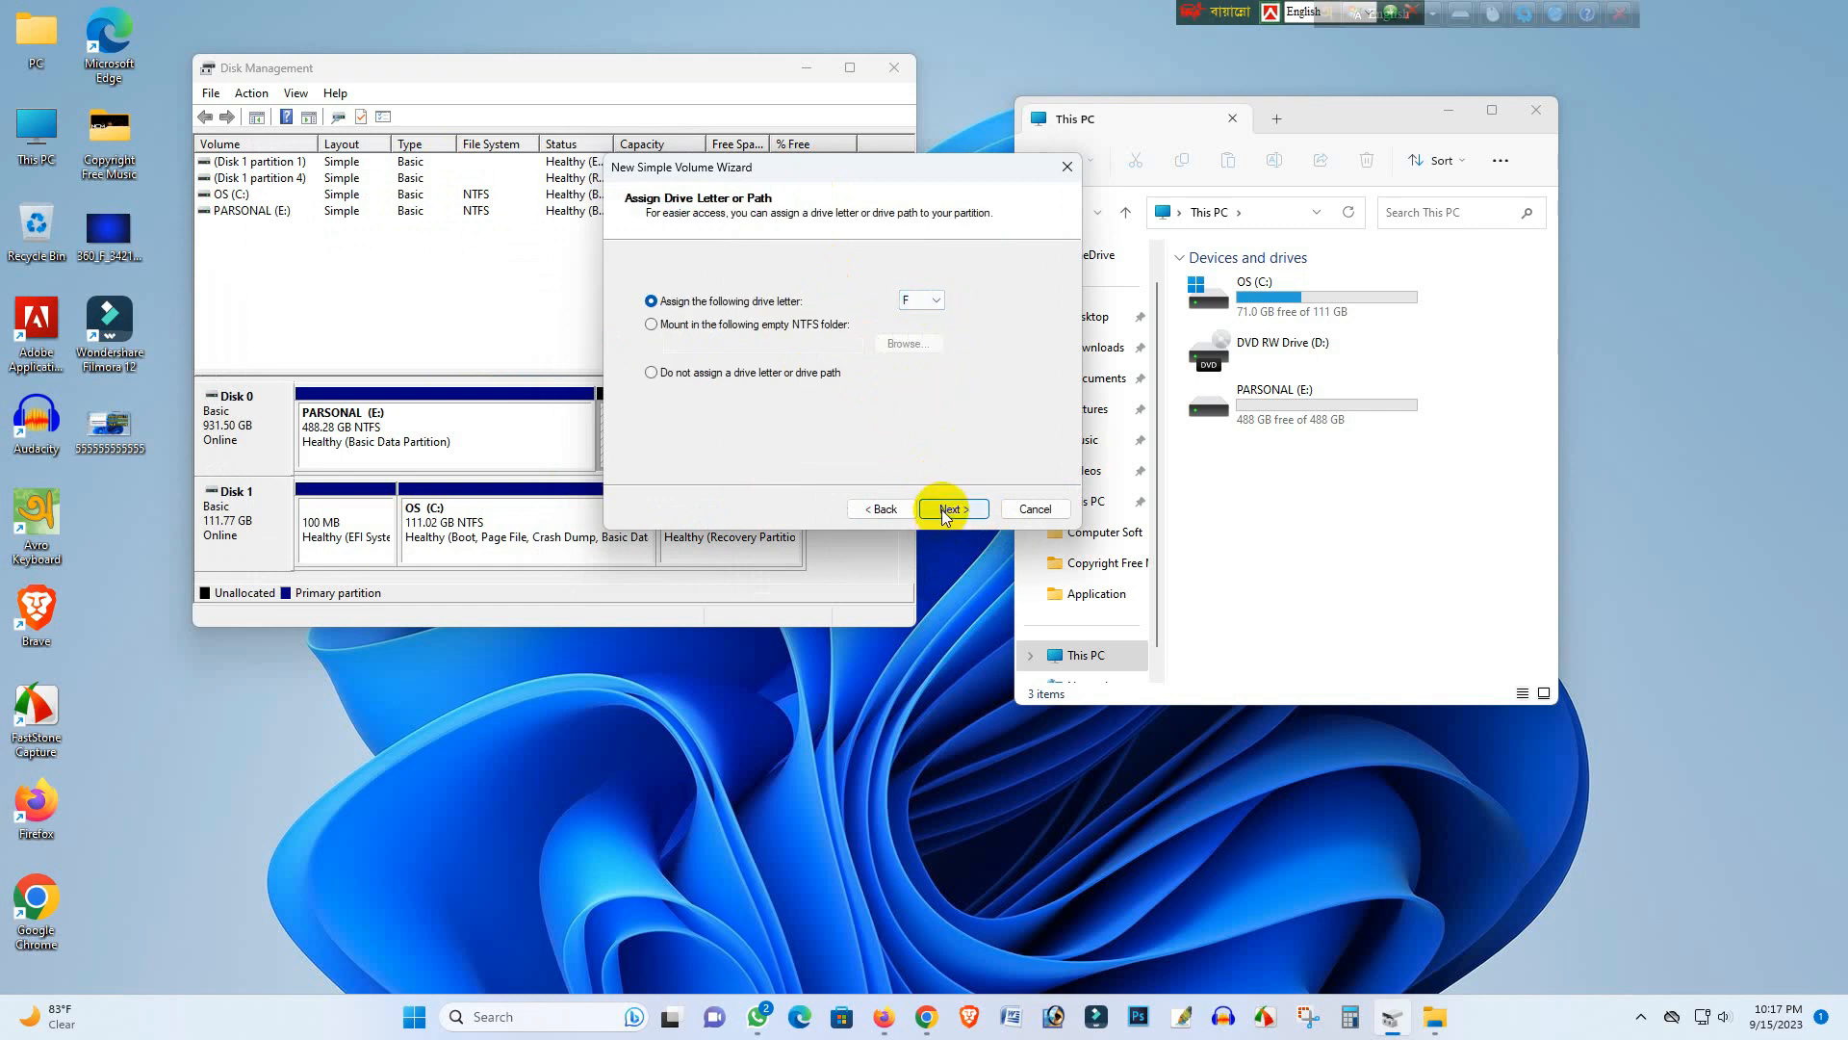
Accept drive letter F, keep NTFS, quick format and the label New Volume, and finish creating the volume.
{"action": "left_click", "coordinate": [943, 510]}
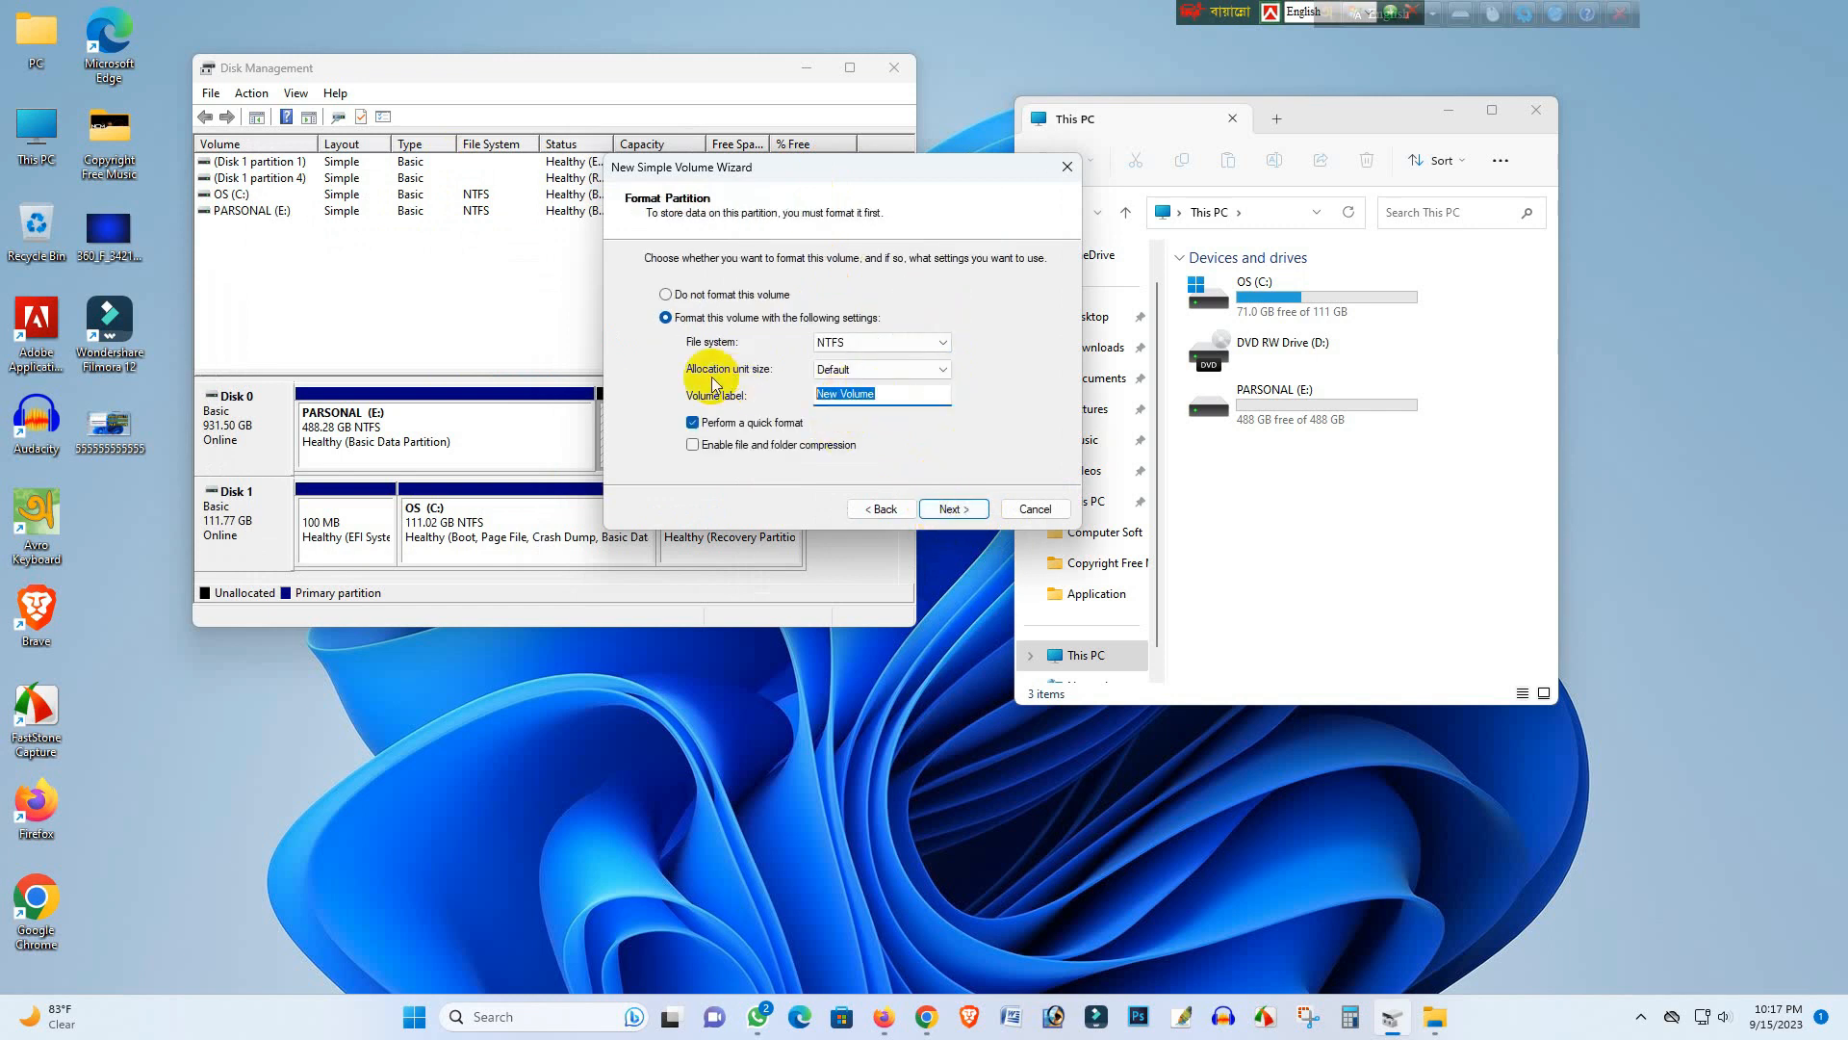
{"action": "left_click_drag", "start_coordinate": [768, 172], "coordinate": [599, 179]}
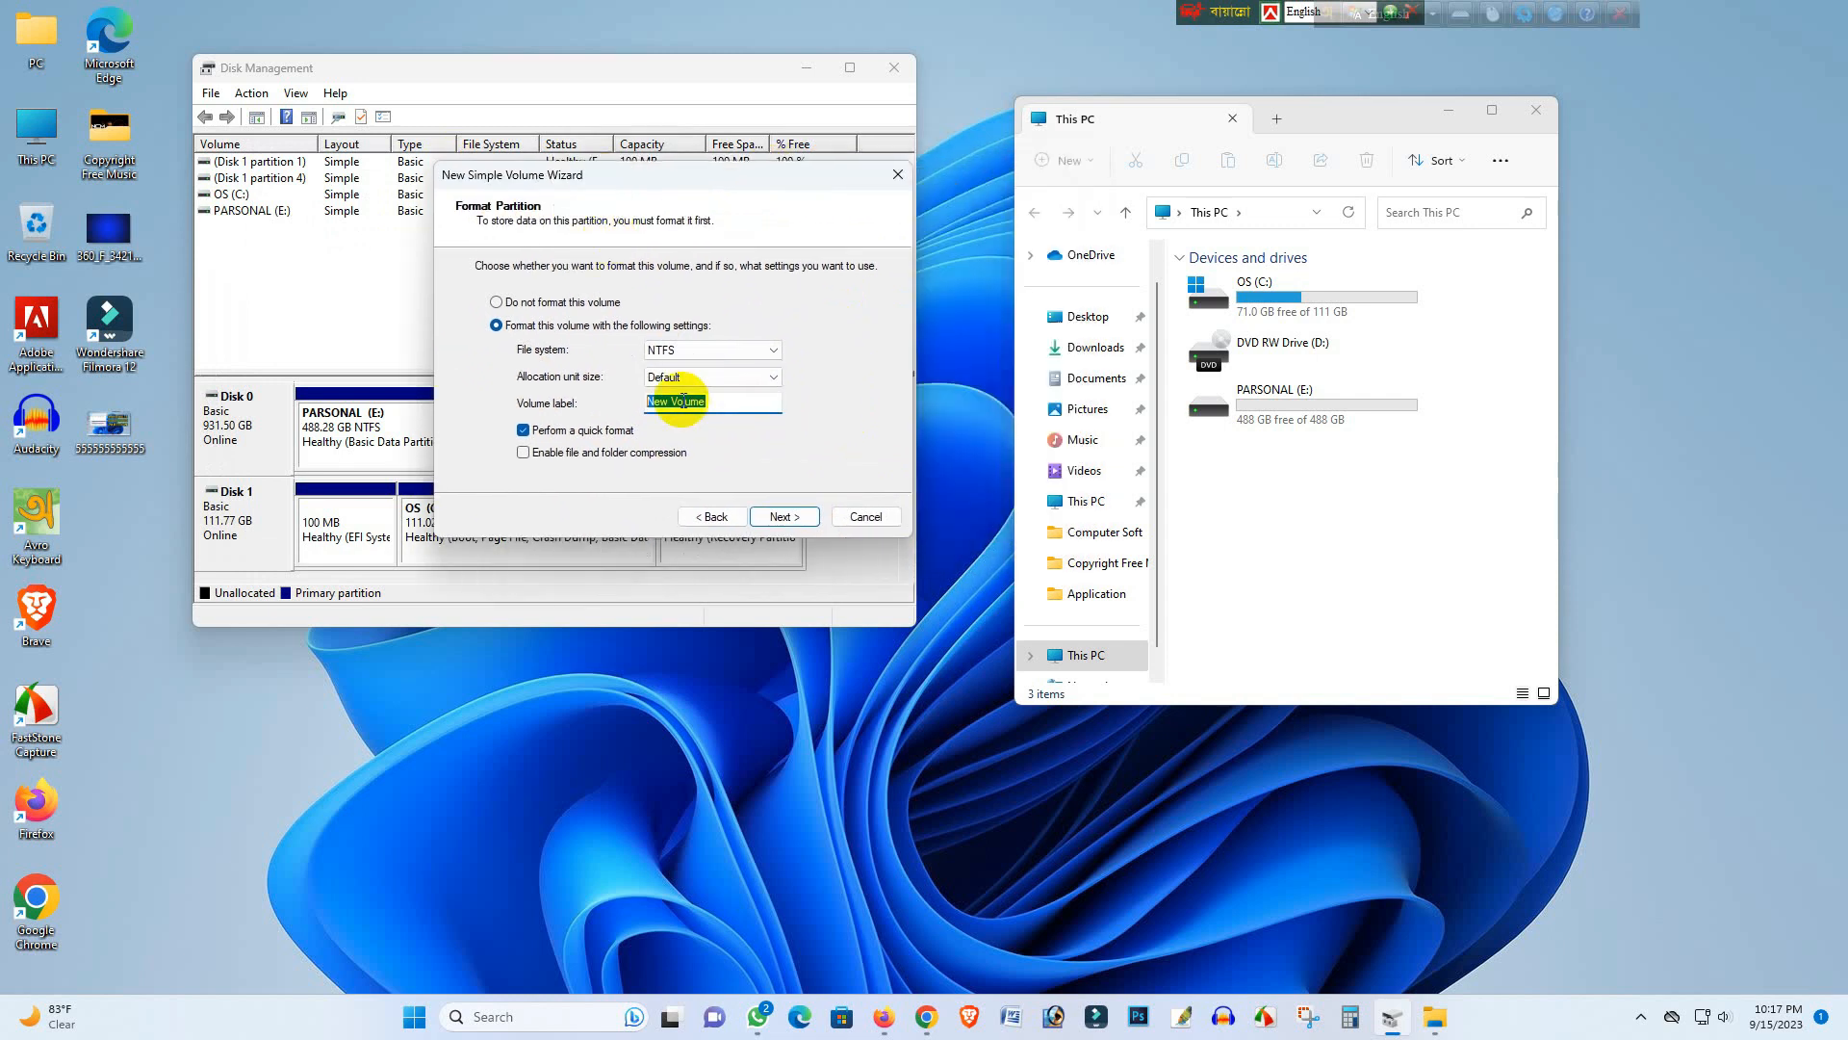
{"action": "left_click", "coordinate": [784, 517]}
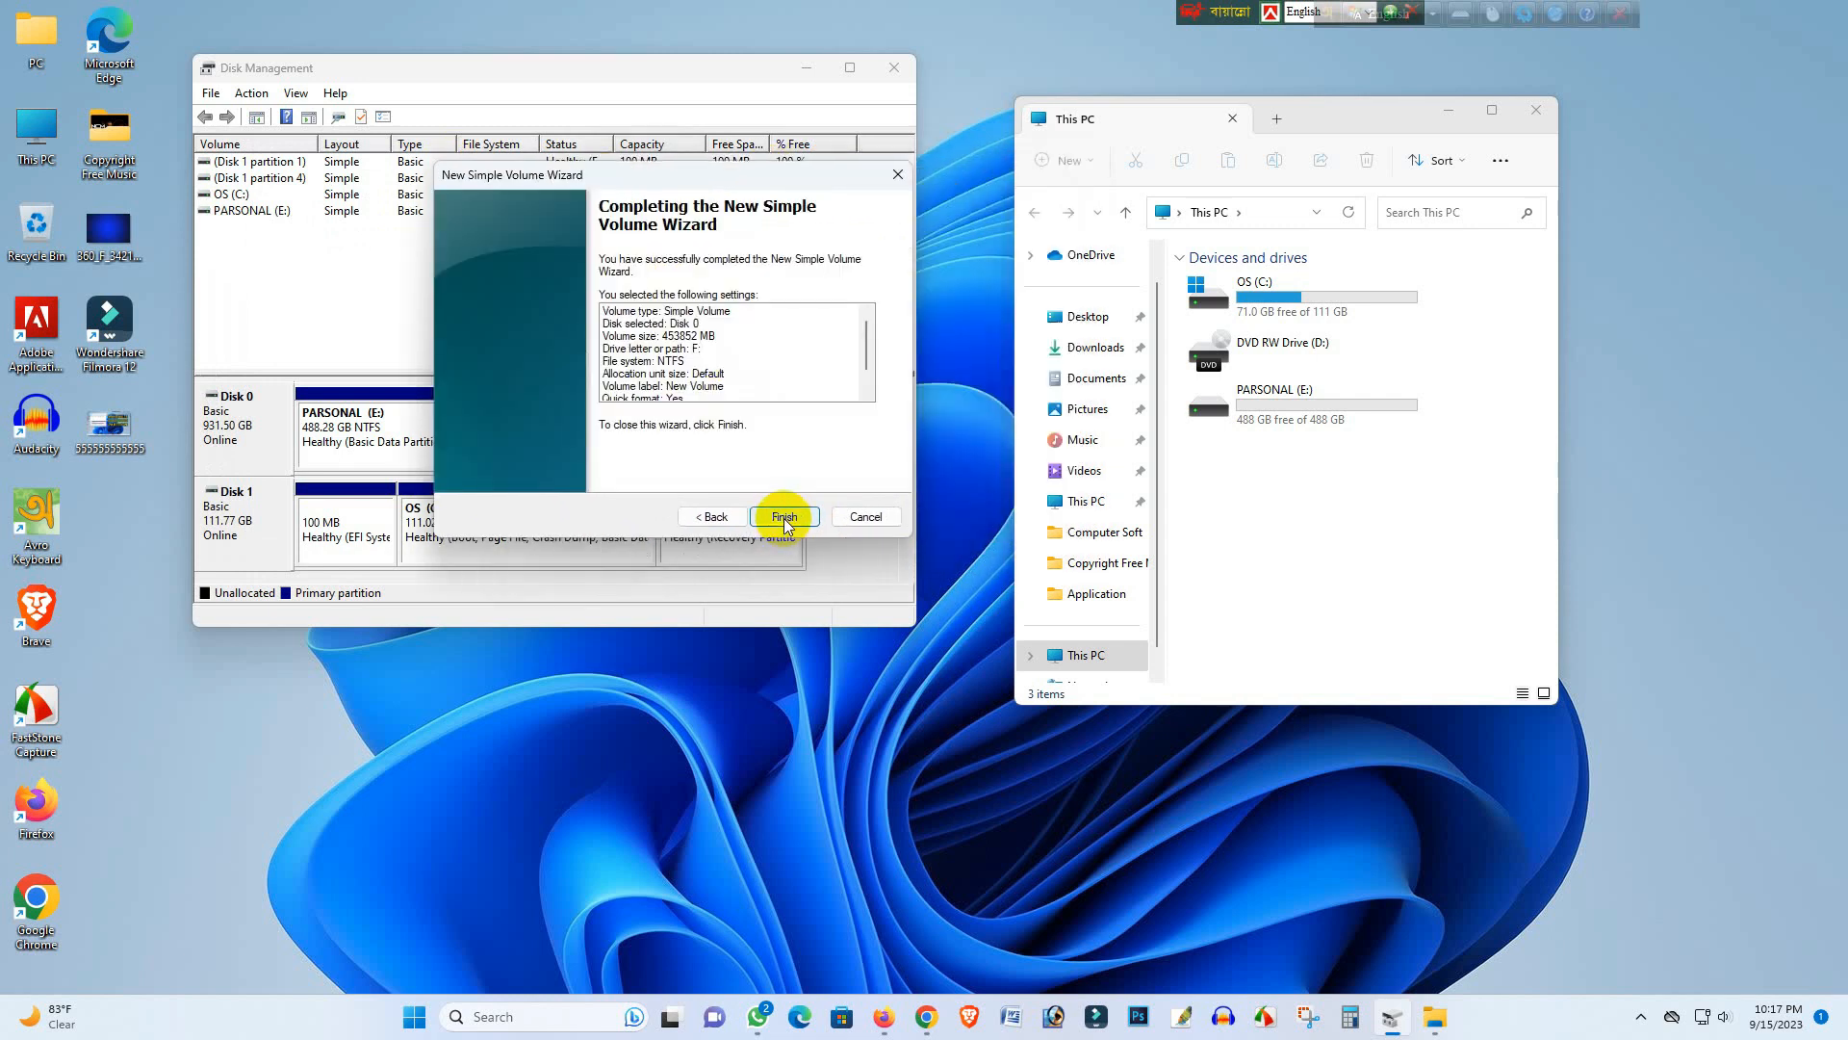
{"action": "left_click", "coordinate": [778, 514]}
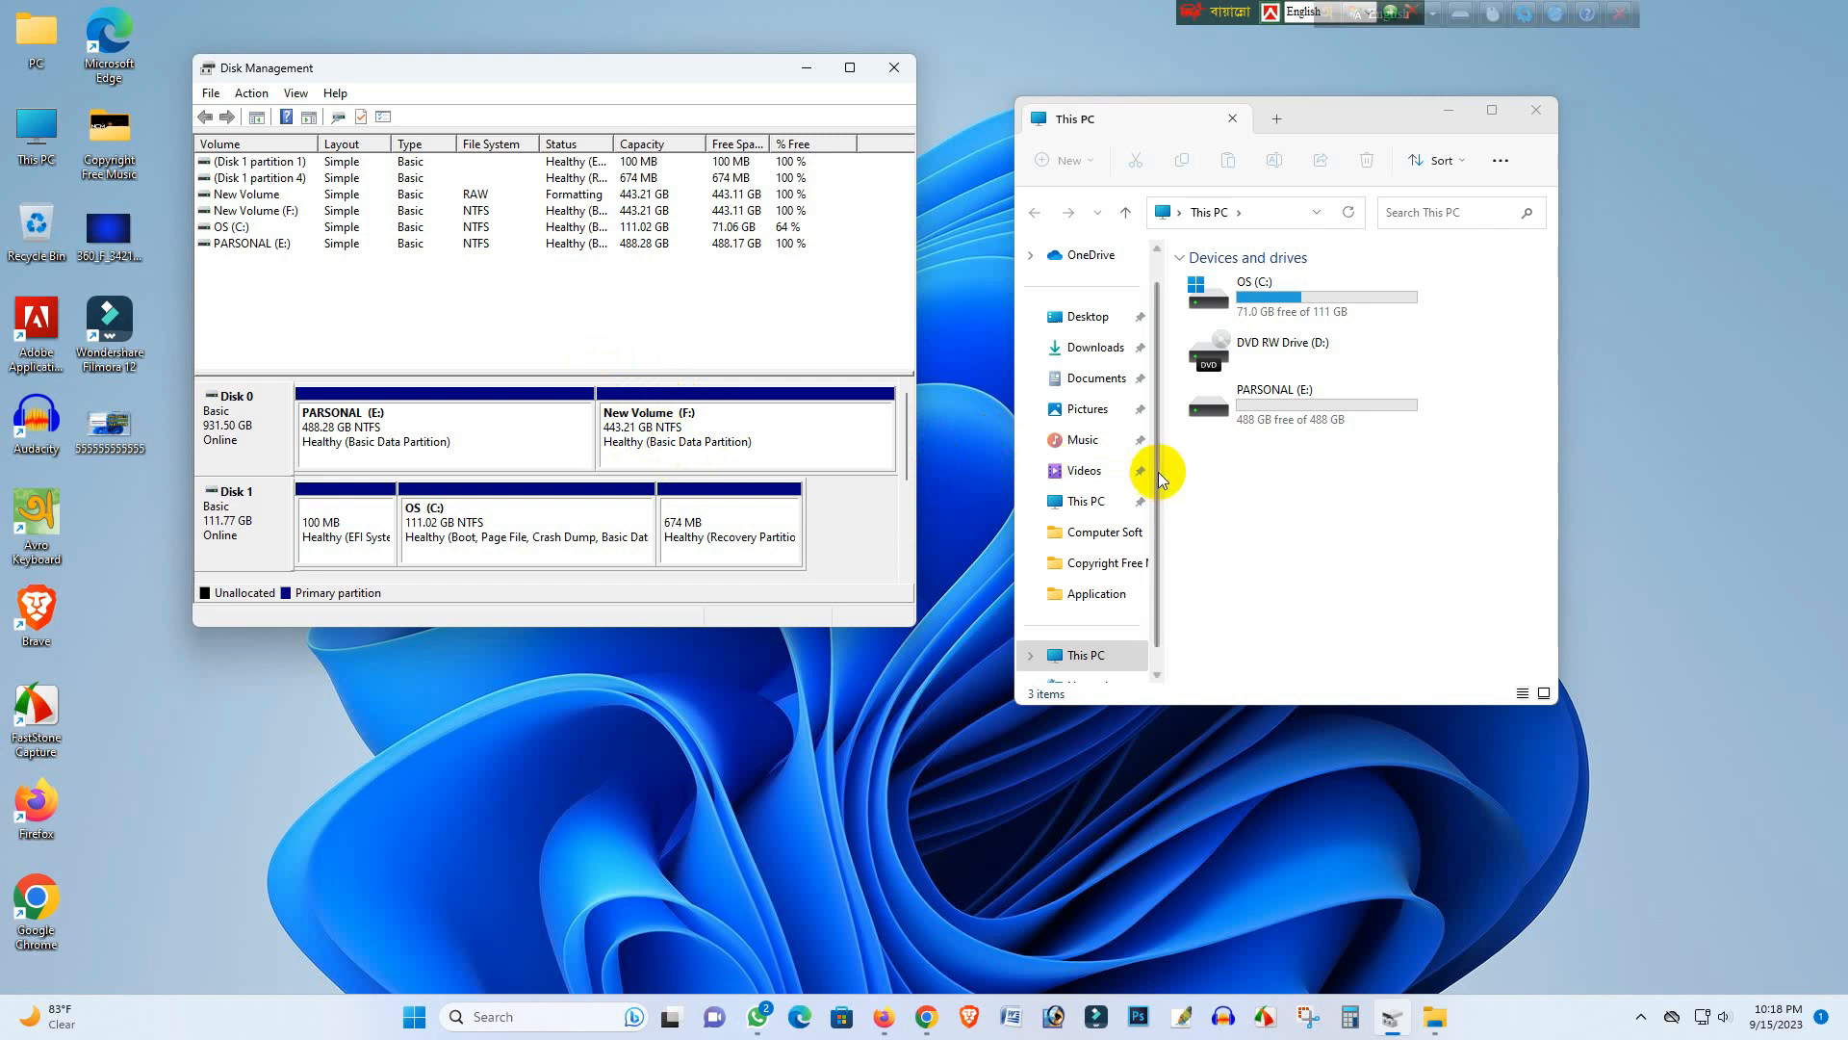
Close the This PC window and reopen it from the desktop to refresh the drive list.
{"action": "right_click", "coordinate": [1259, 502]}
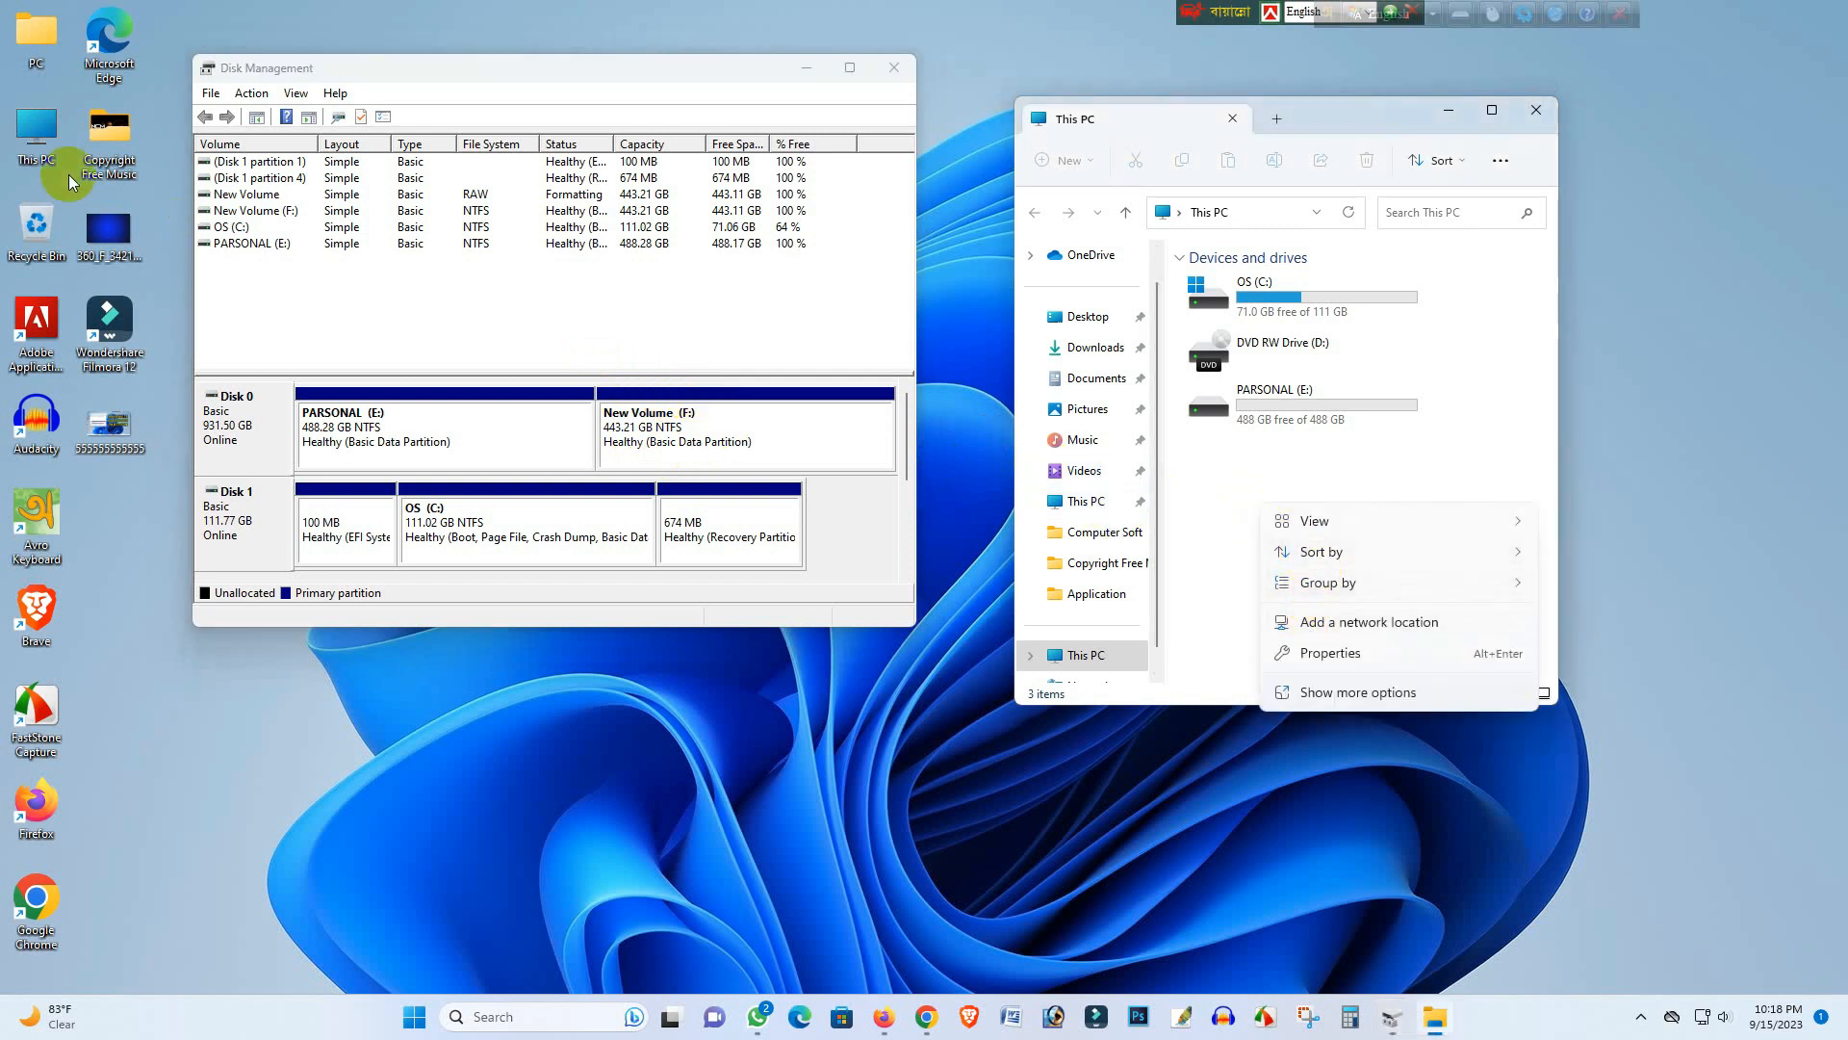
{"action": "left_click", "coordinate": [679, 275]}
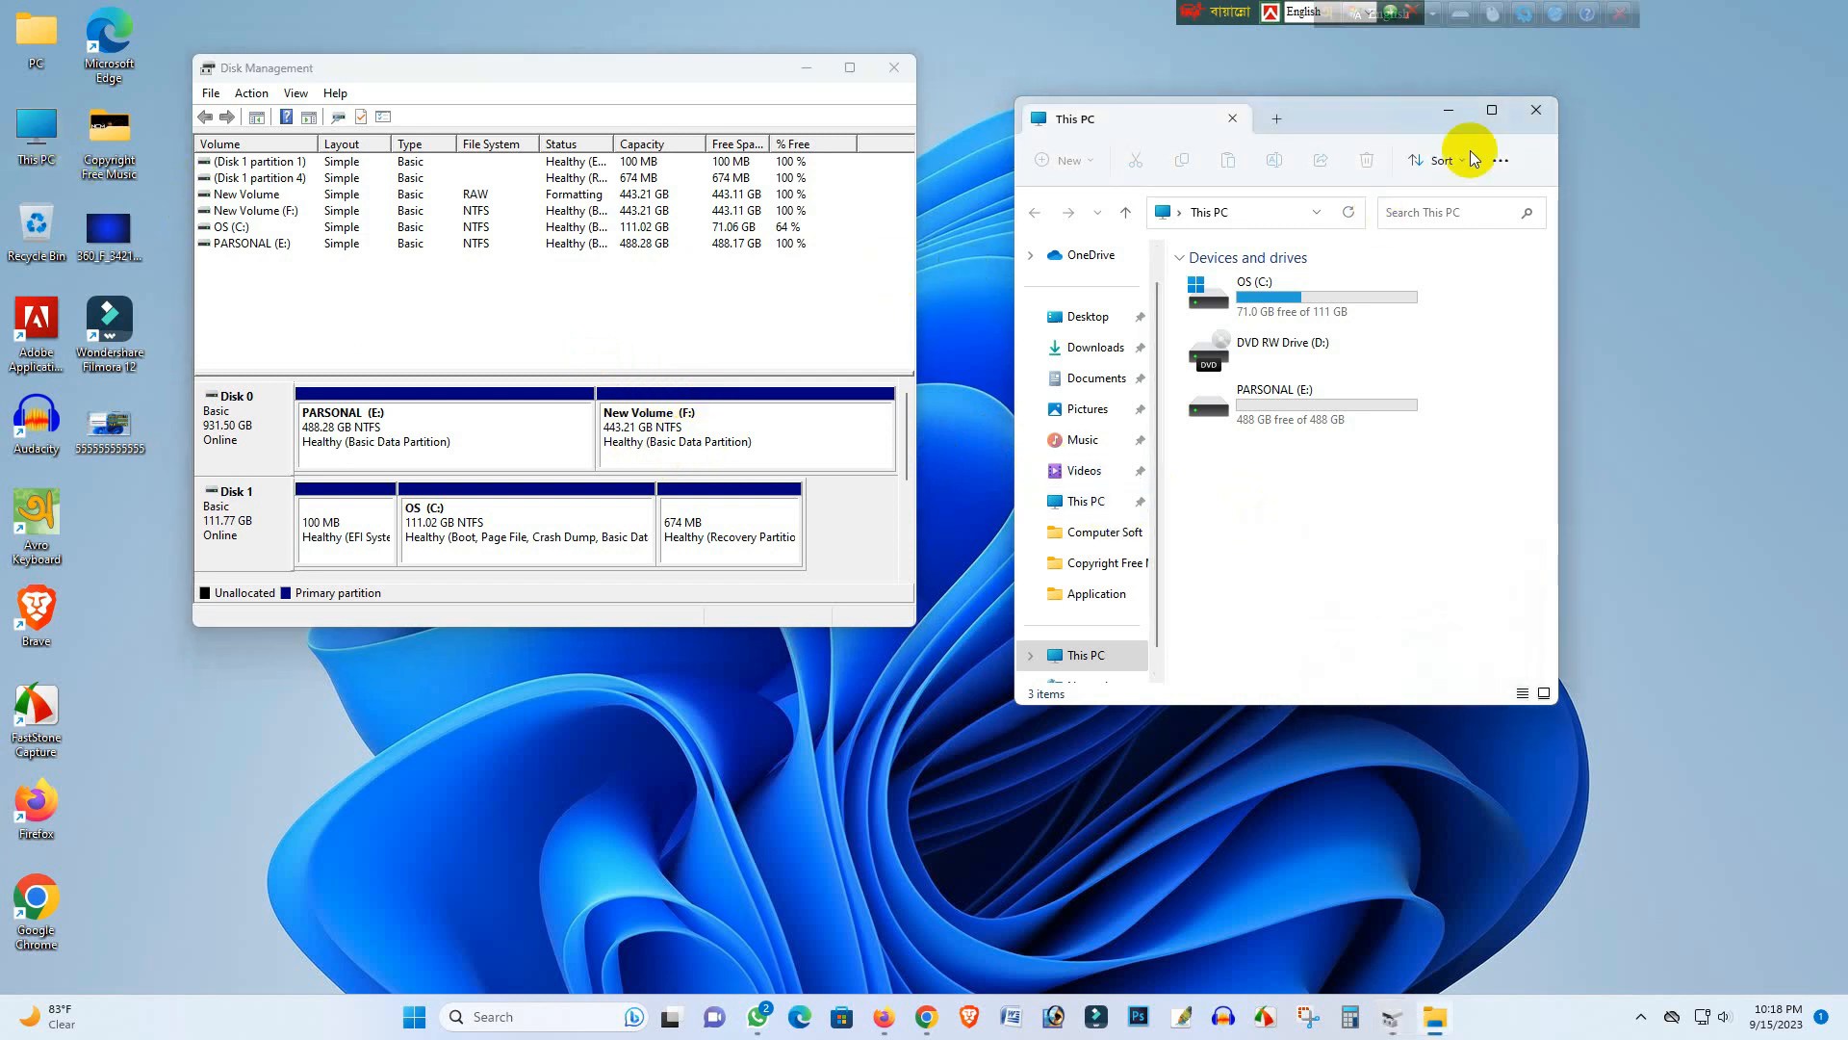
{"action": "left_click", "coordinate": [1536, 109]}
{"action": "double_click", "coordinate": [43, 133]}
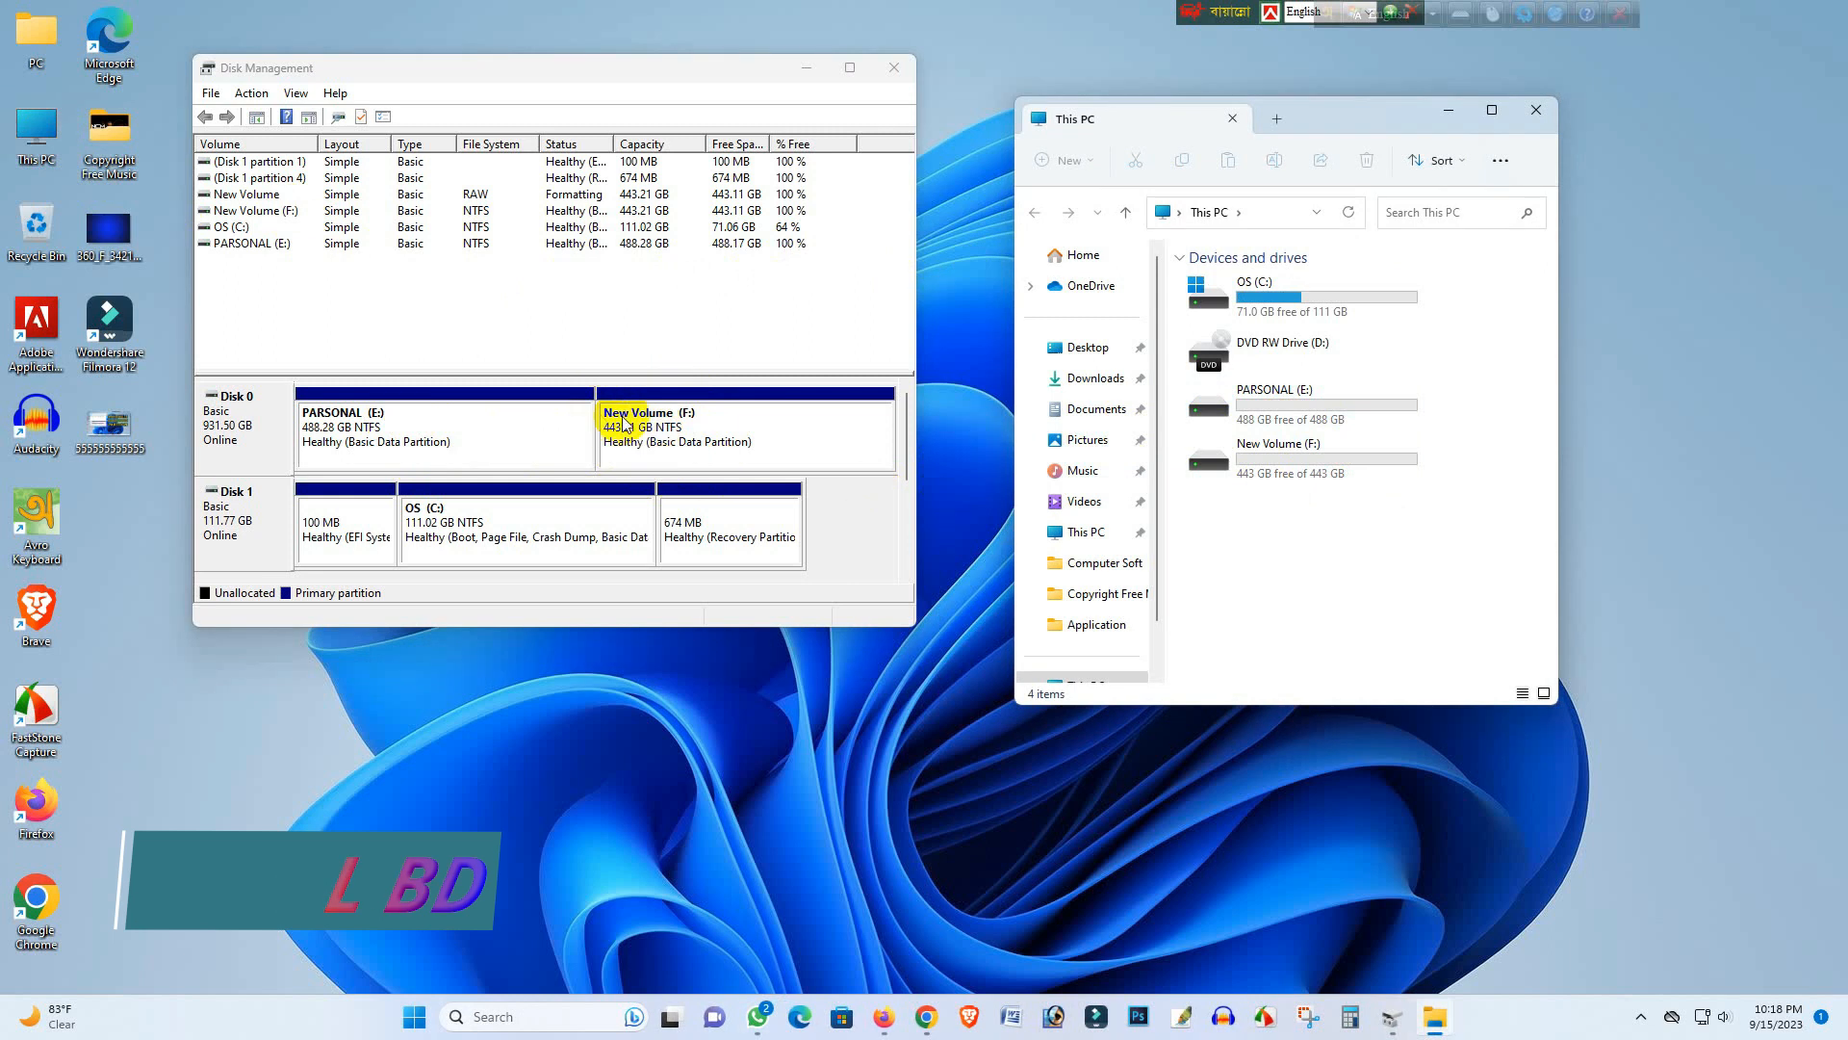
Close Disk Management and launch it again to reload the disk configuration.
{"action": "left_click", "coordinate": [893, 69]}
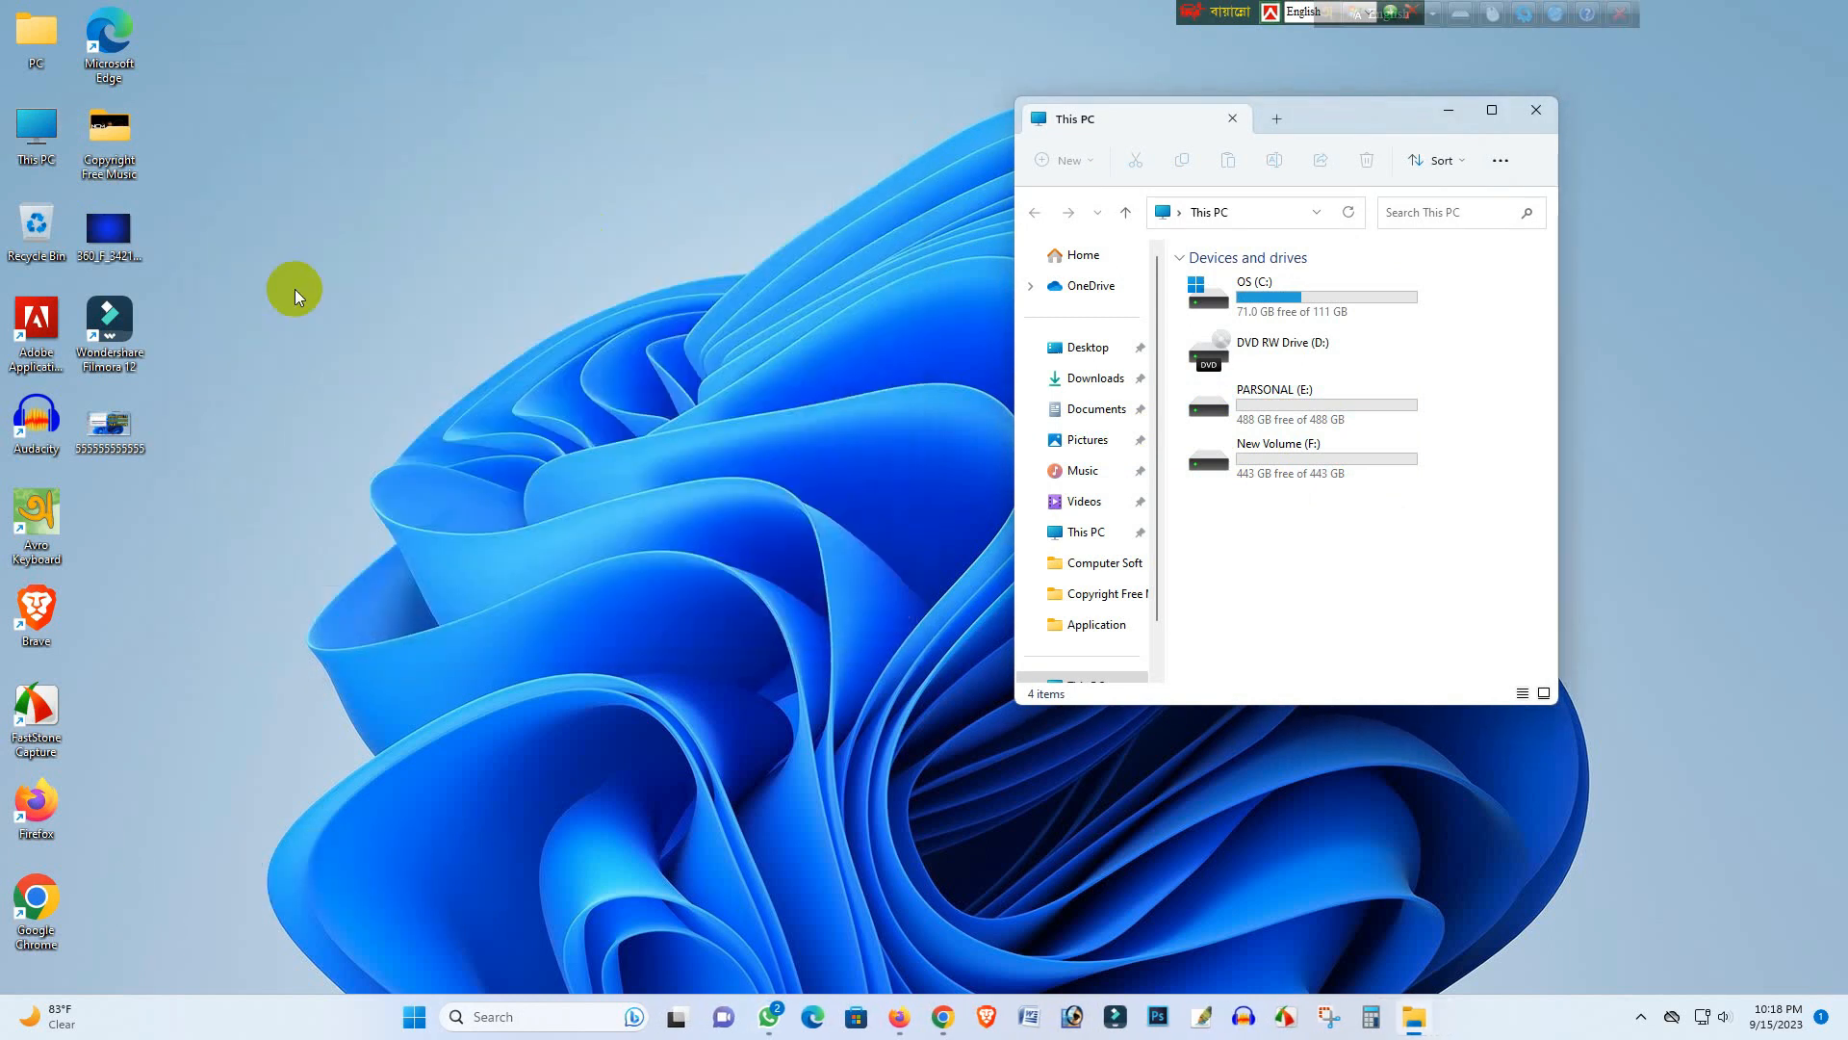
{"action": "right_click", "coordinate": [29, 151]}
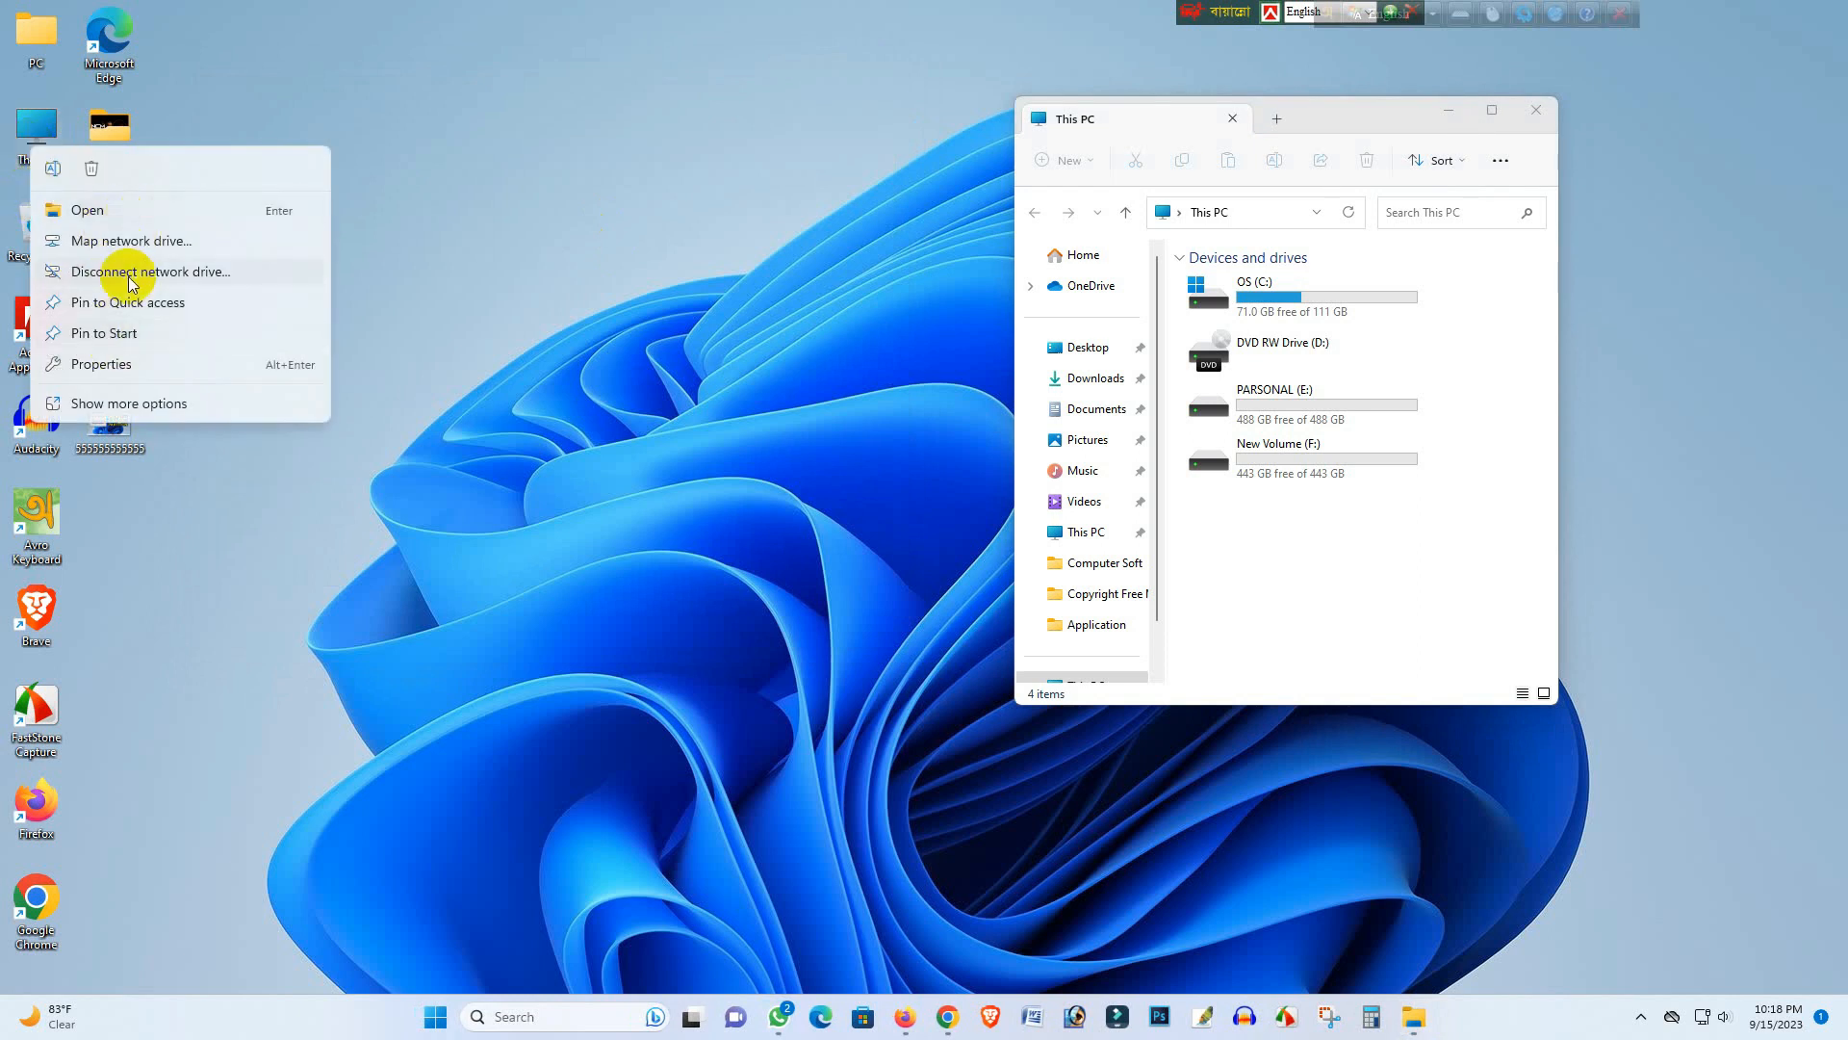
{"action": "left_click", "coordinate": [420, 400]}
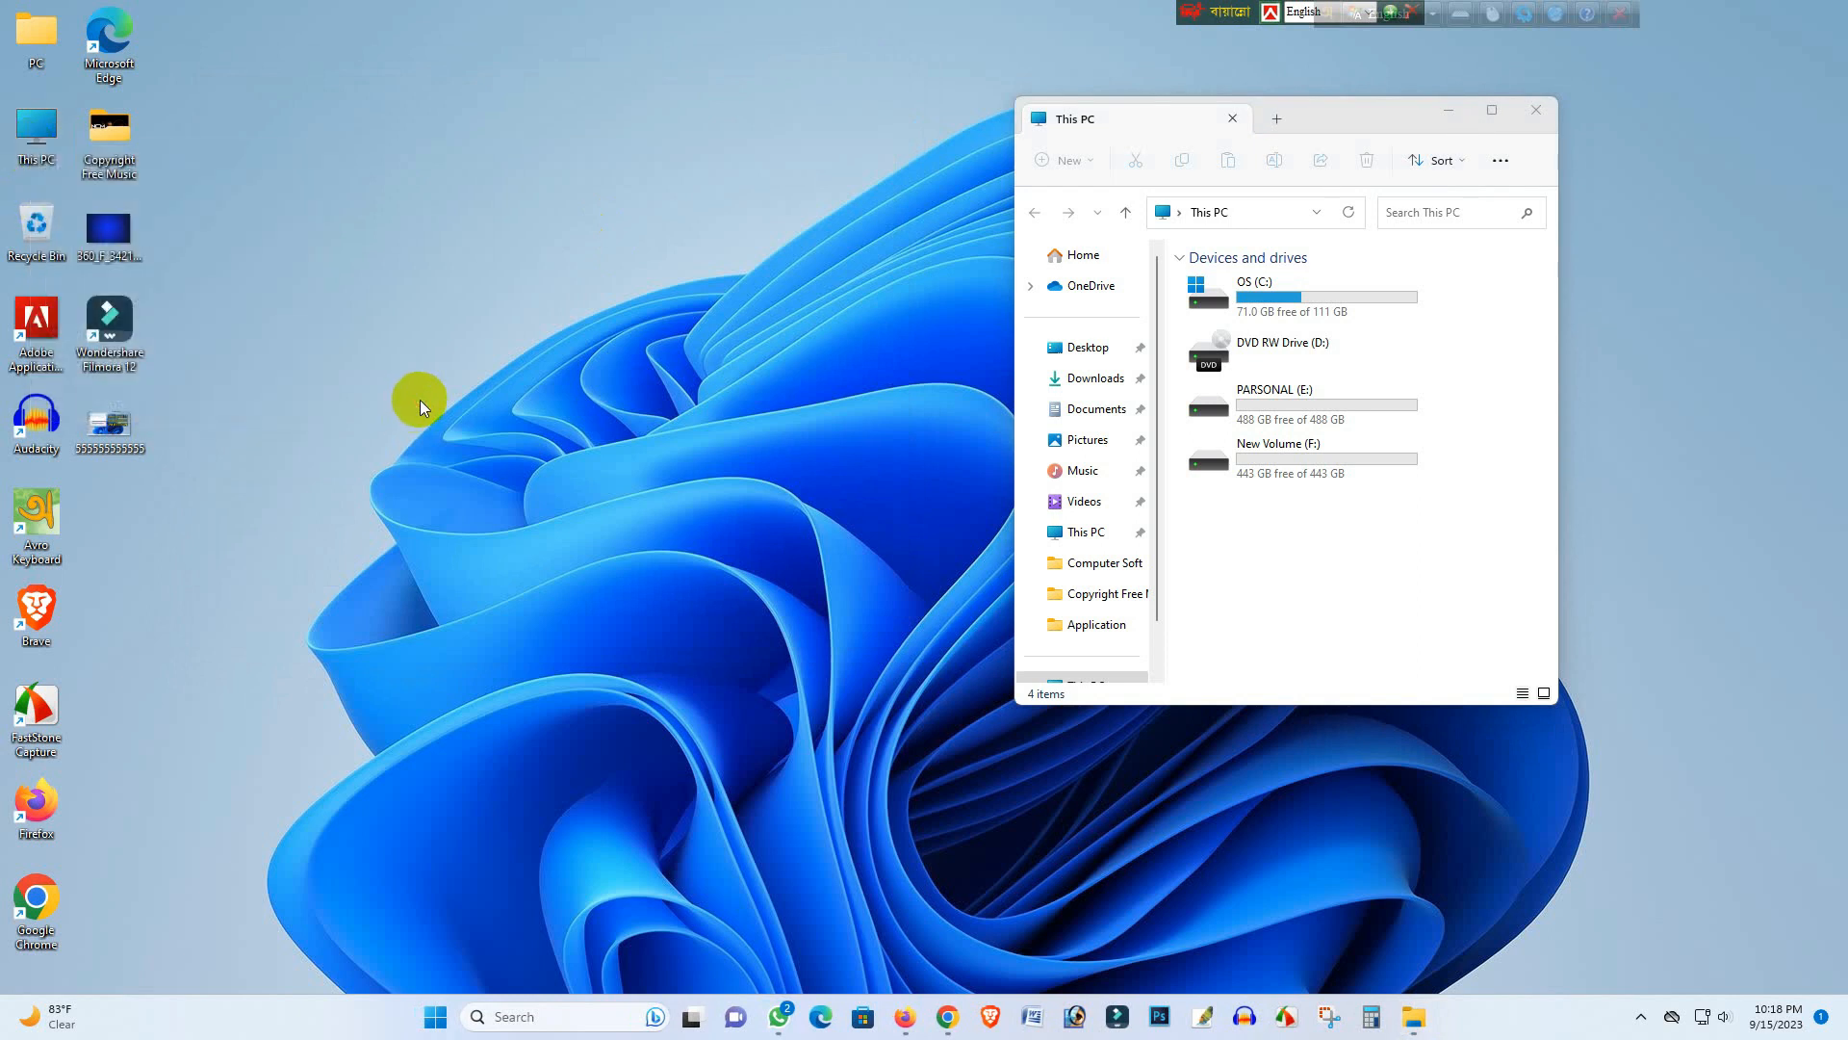
{"action": "right_click", "coordinate": [435, 1016]}
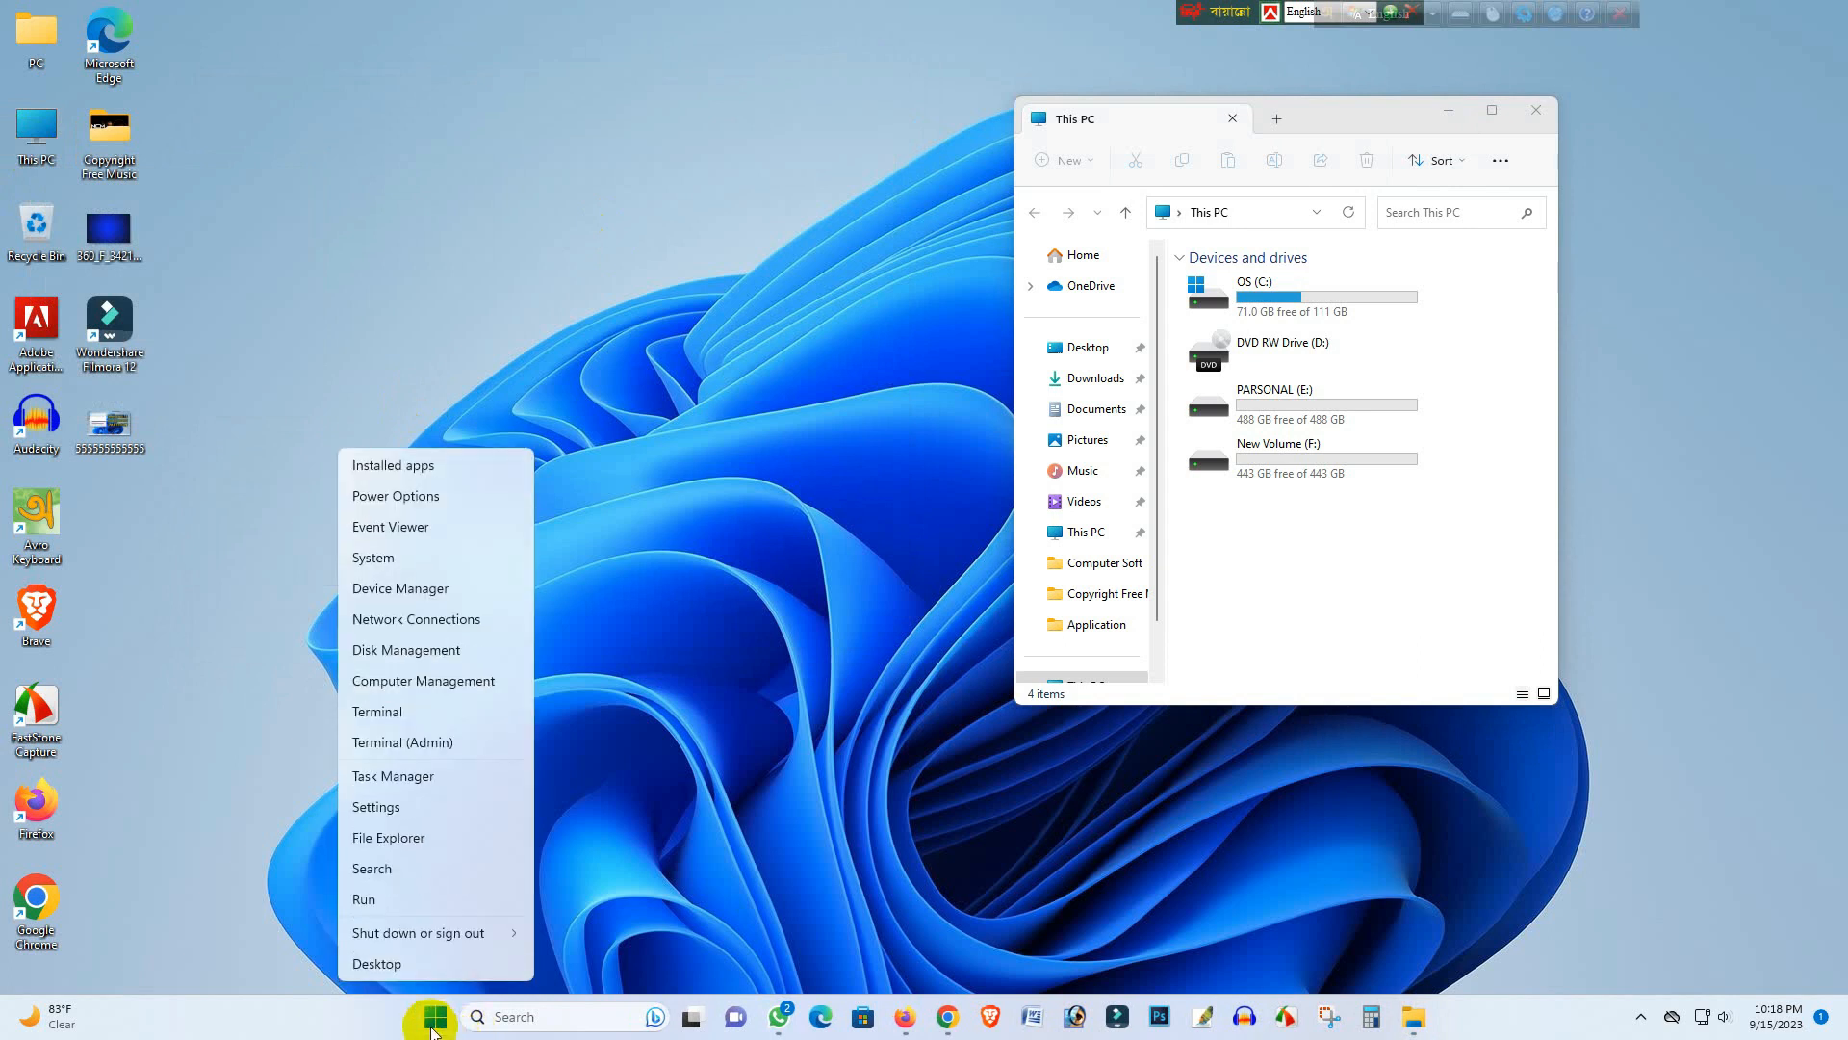
{"action": "left_click", "coordinate": [418, 645]}
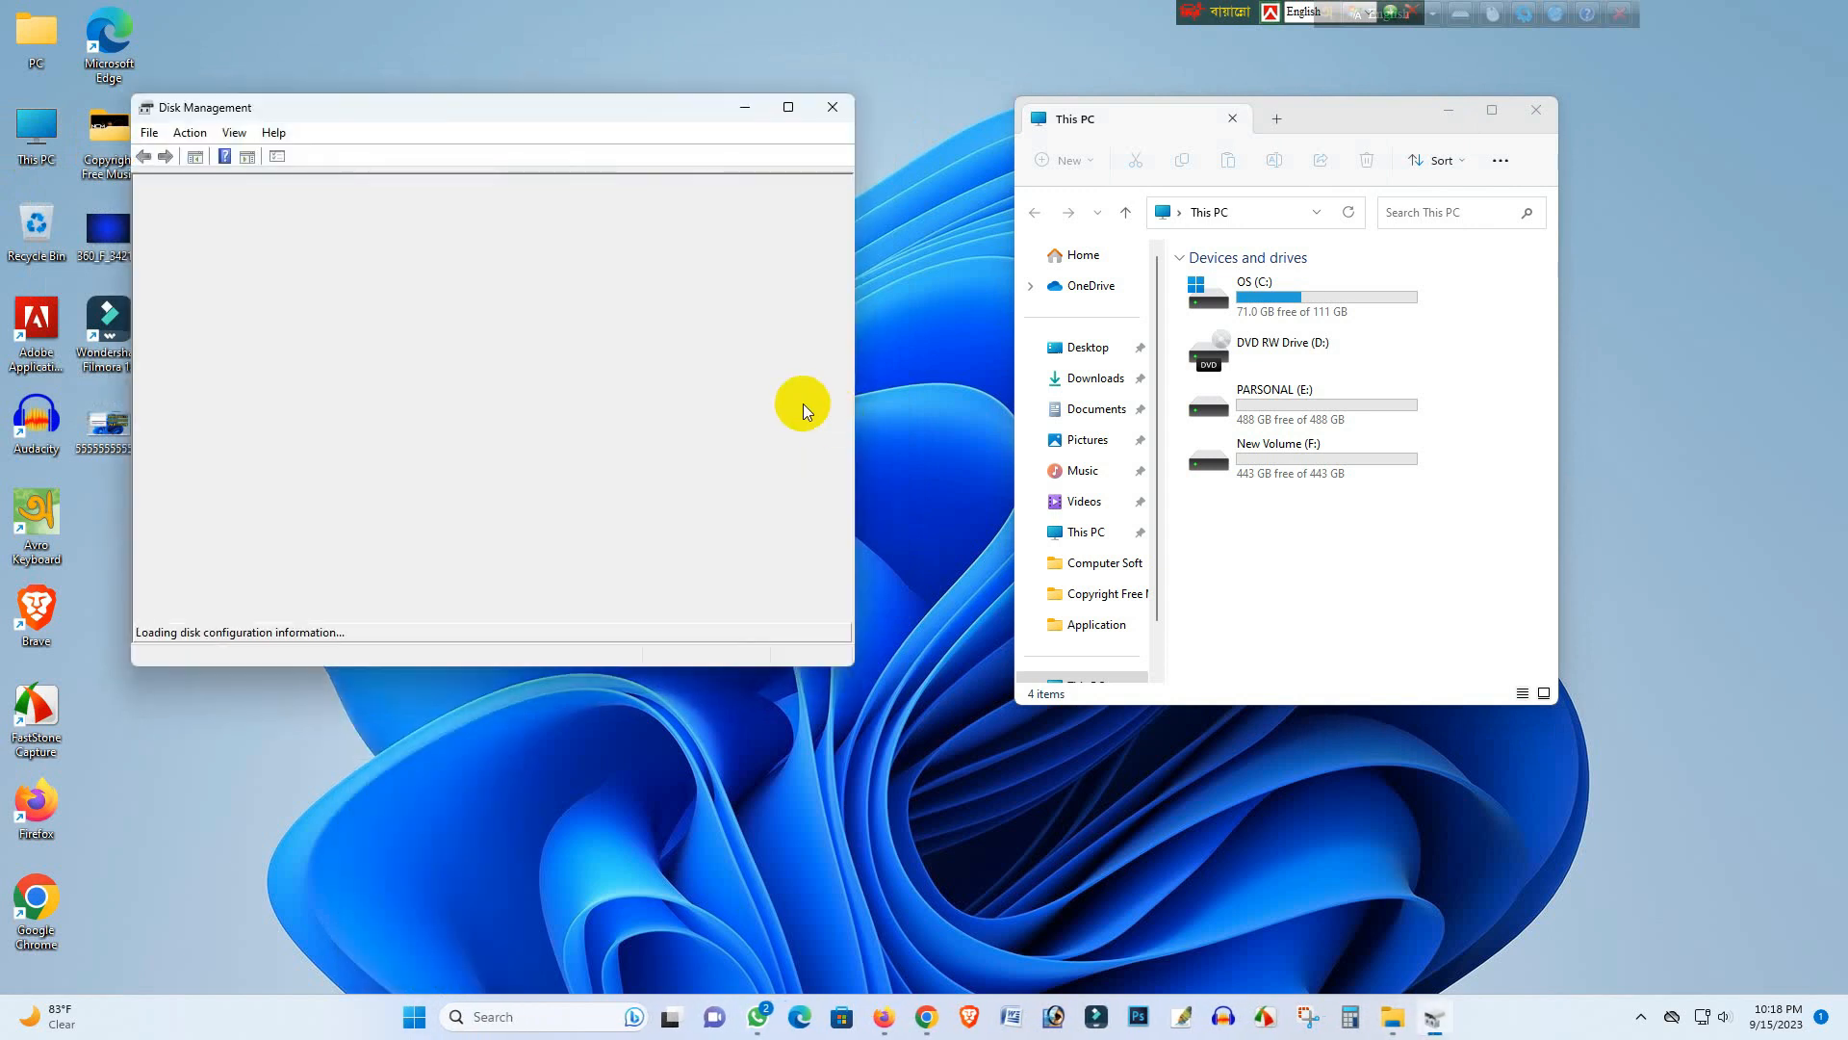